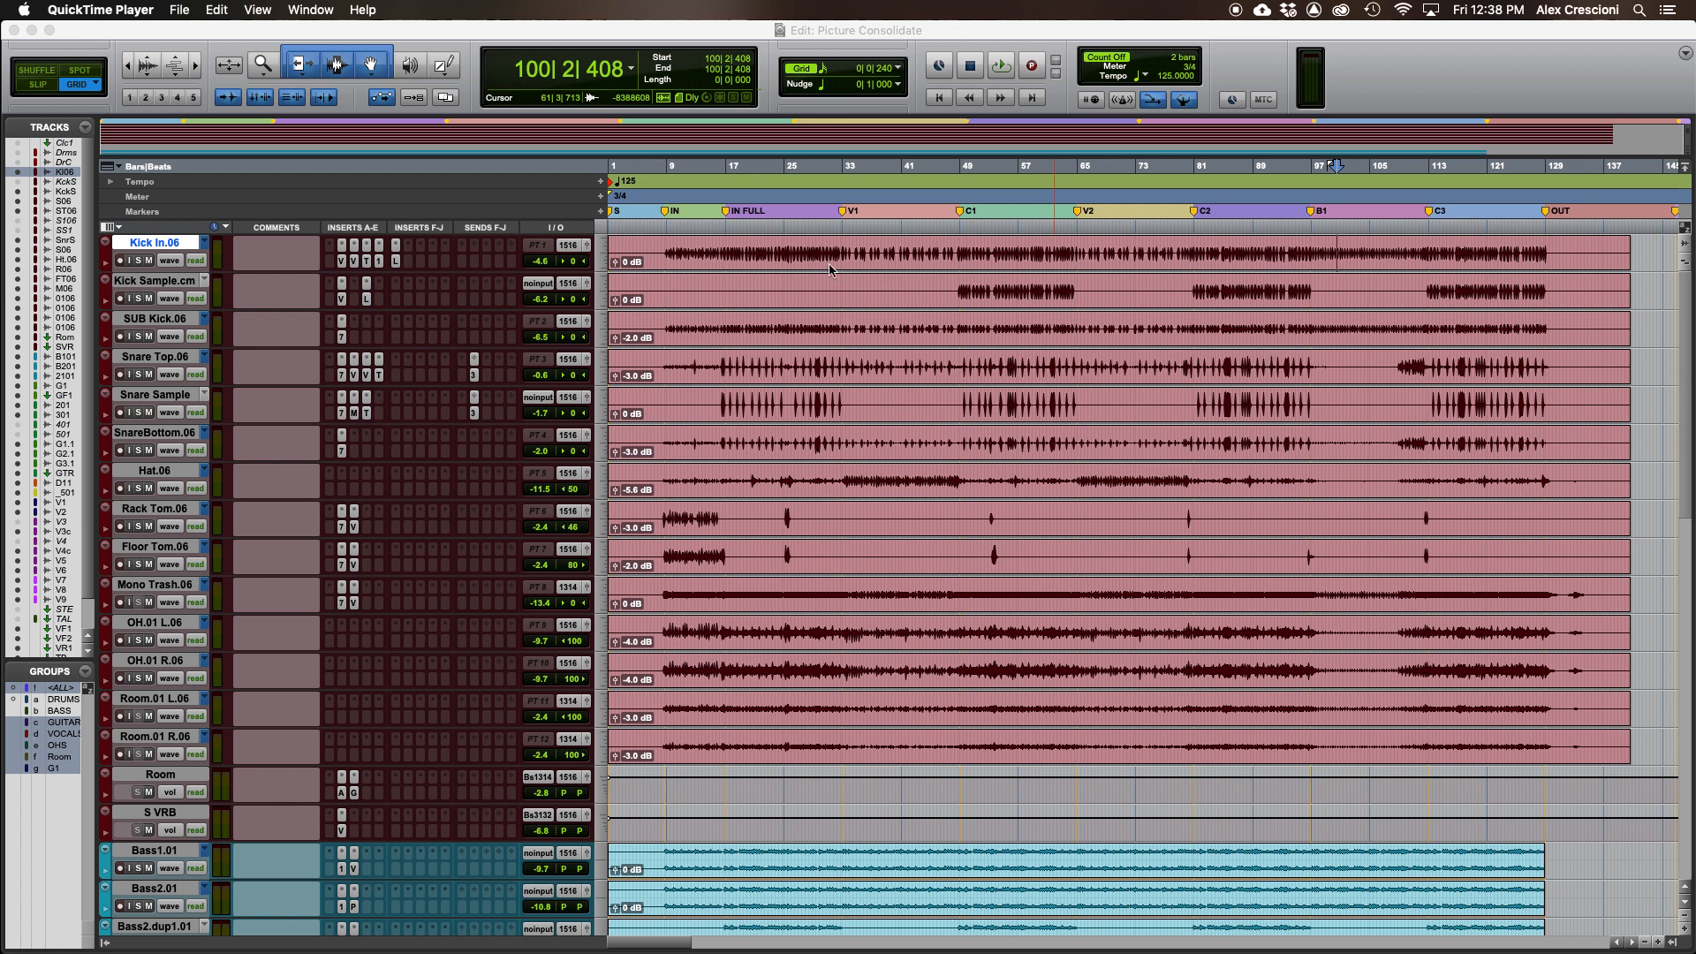
# - Save the session
pyautogui.click(775, 255)
pyautogui.press('Return')
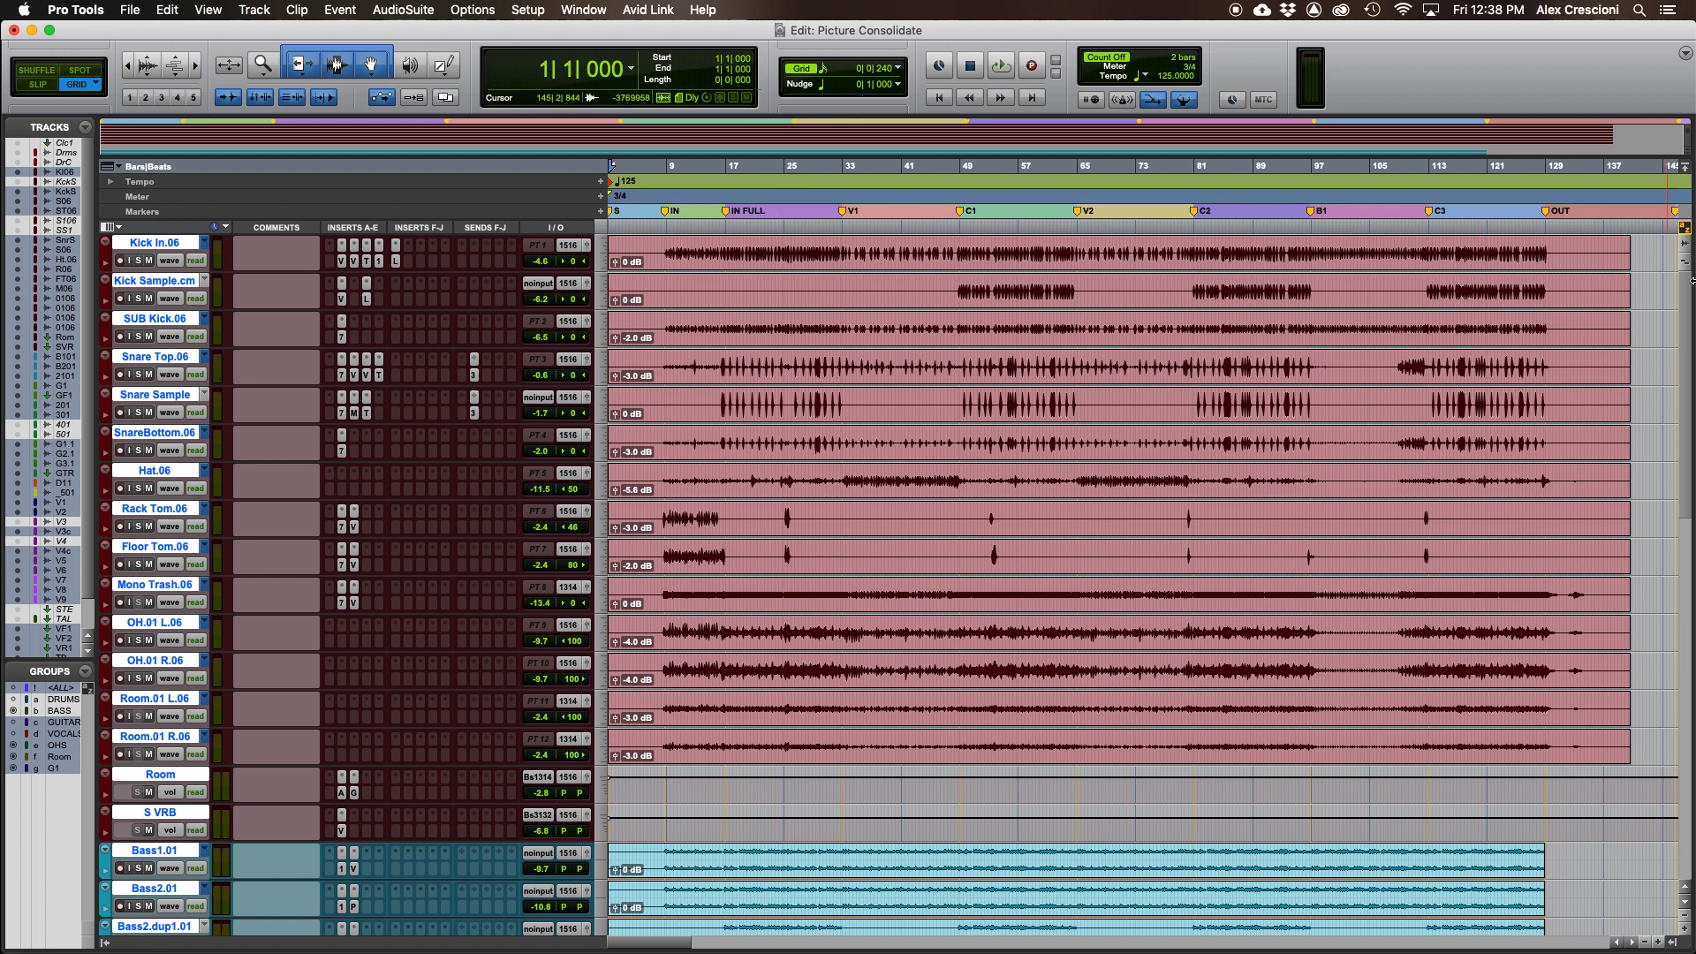
pyautogui.click(1438, 255)
pyautogui.press('super+s')
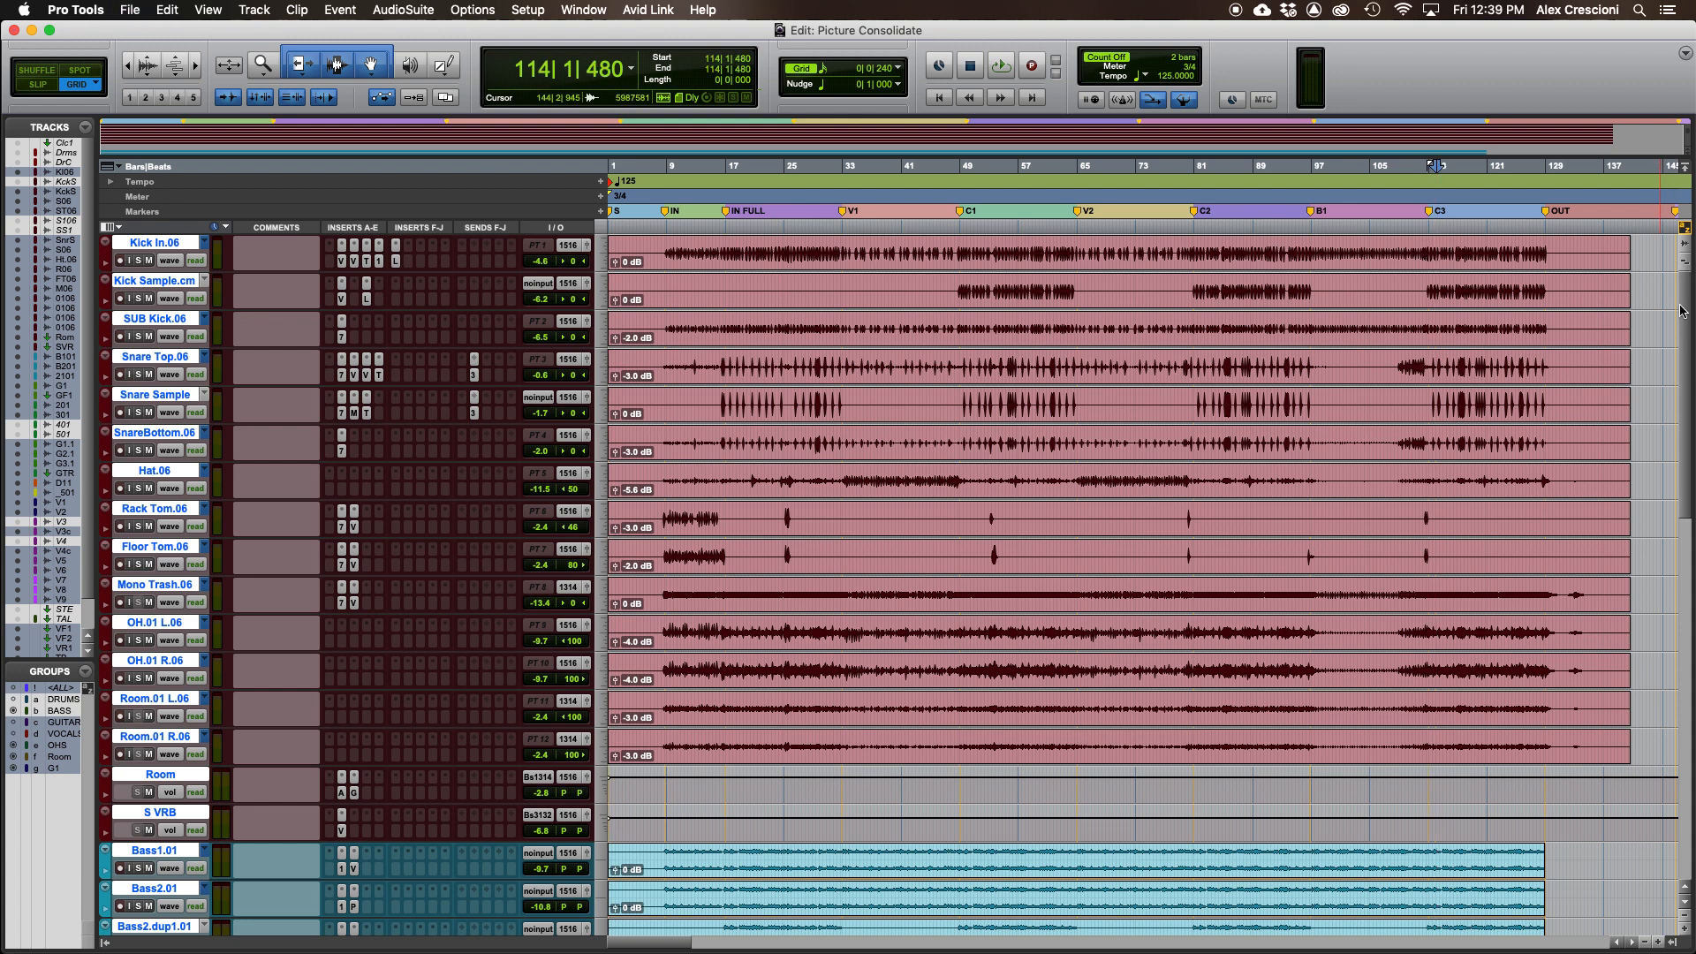
# - Select every track from the session start to its end and consolidate the clips
pyautogui.moveTo(1684, 316); pyautogui.dragTo(1684, 190)
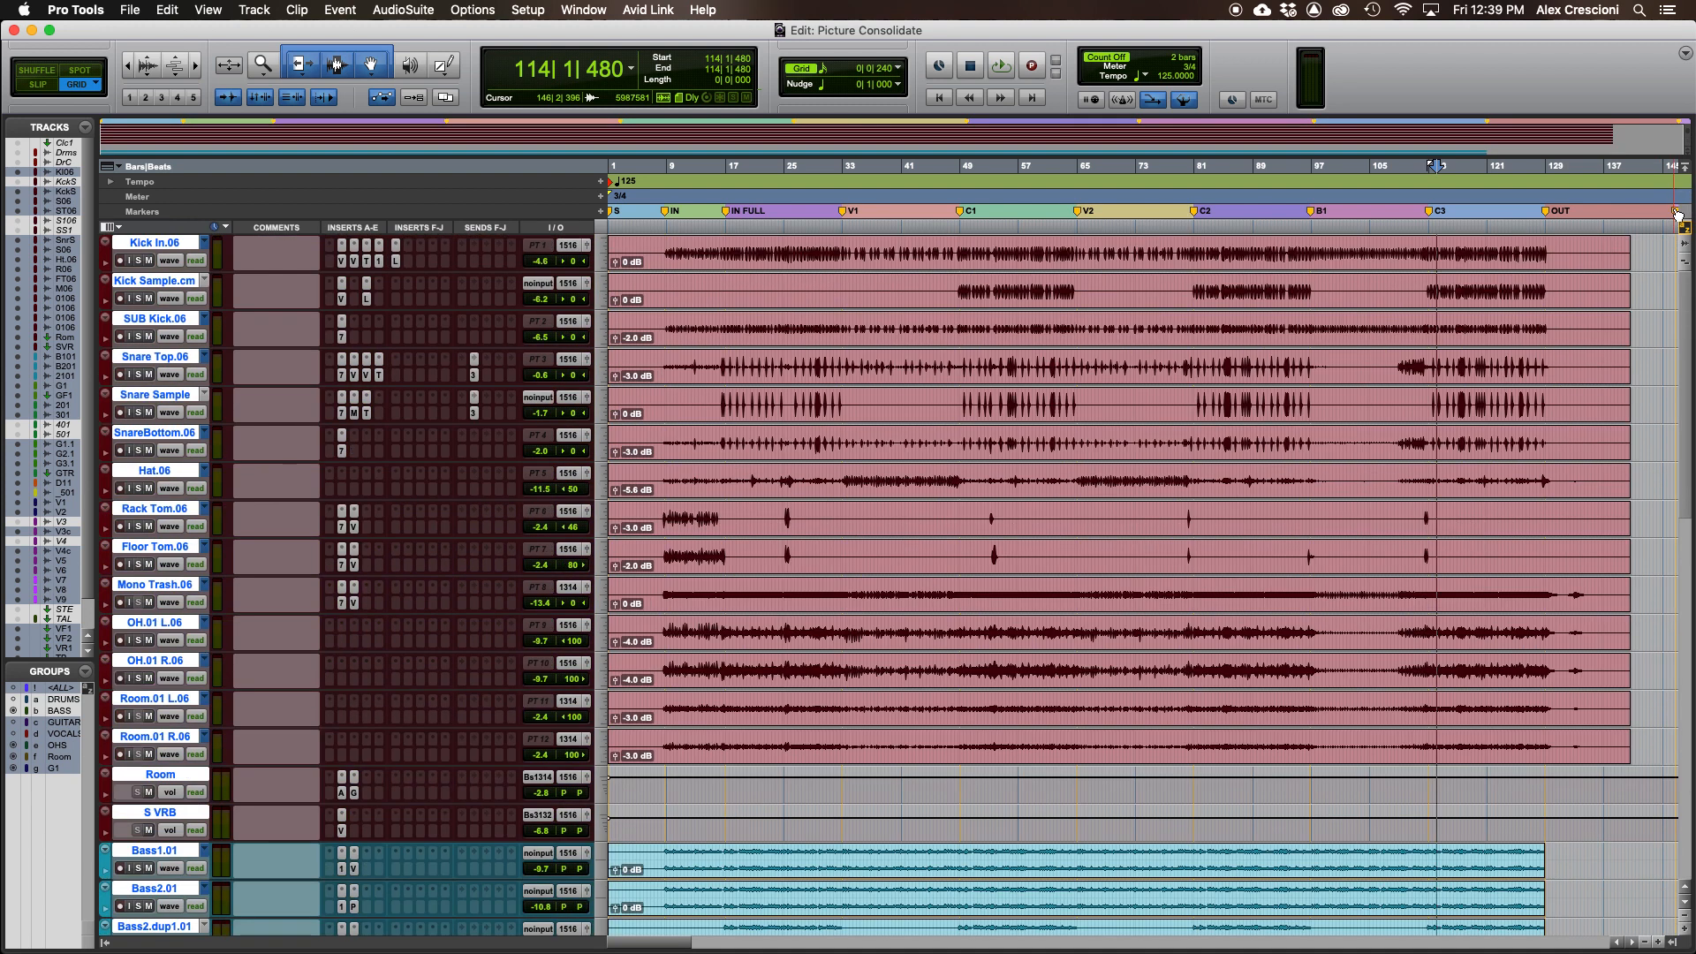
pyautogui.click(1678, 215)
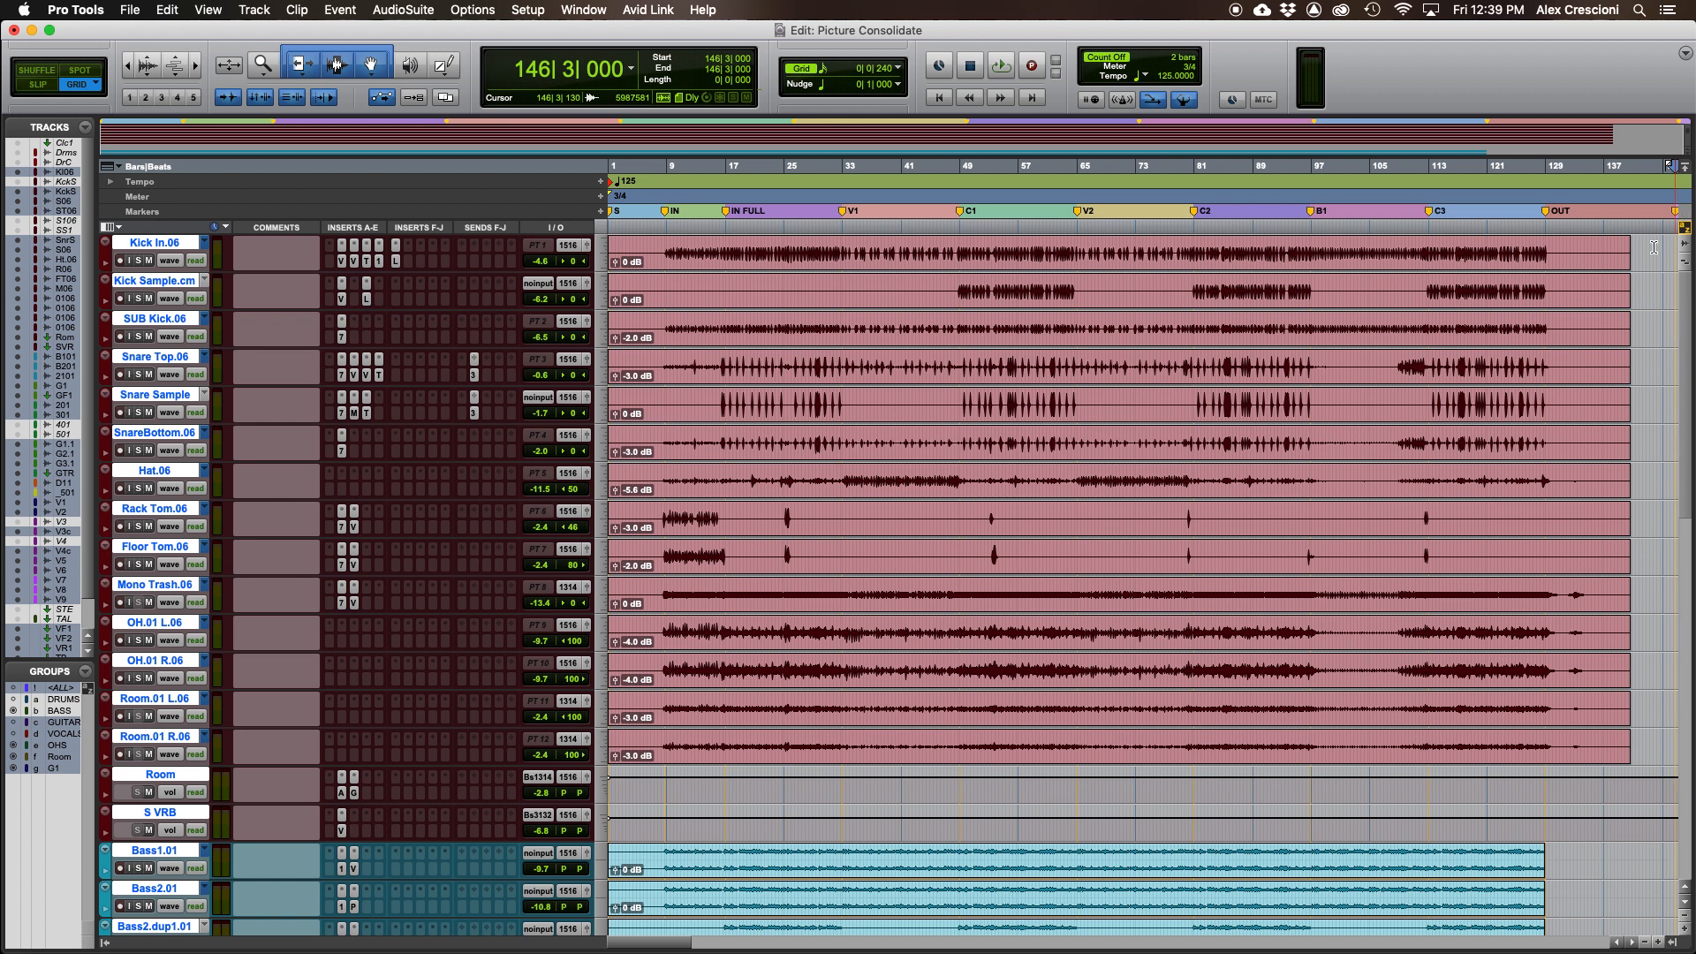
pyautogui.moveTo(1427, 260); pyautogui.dragTo(609, 270)
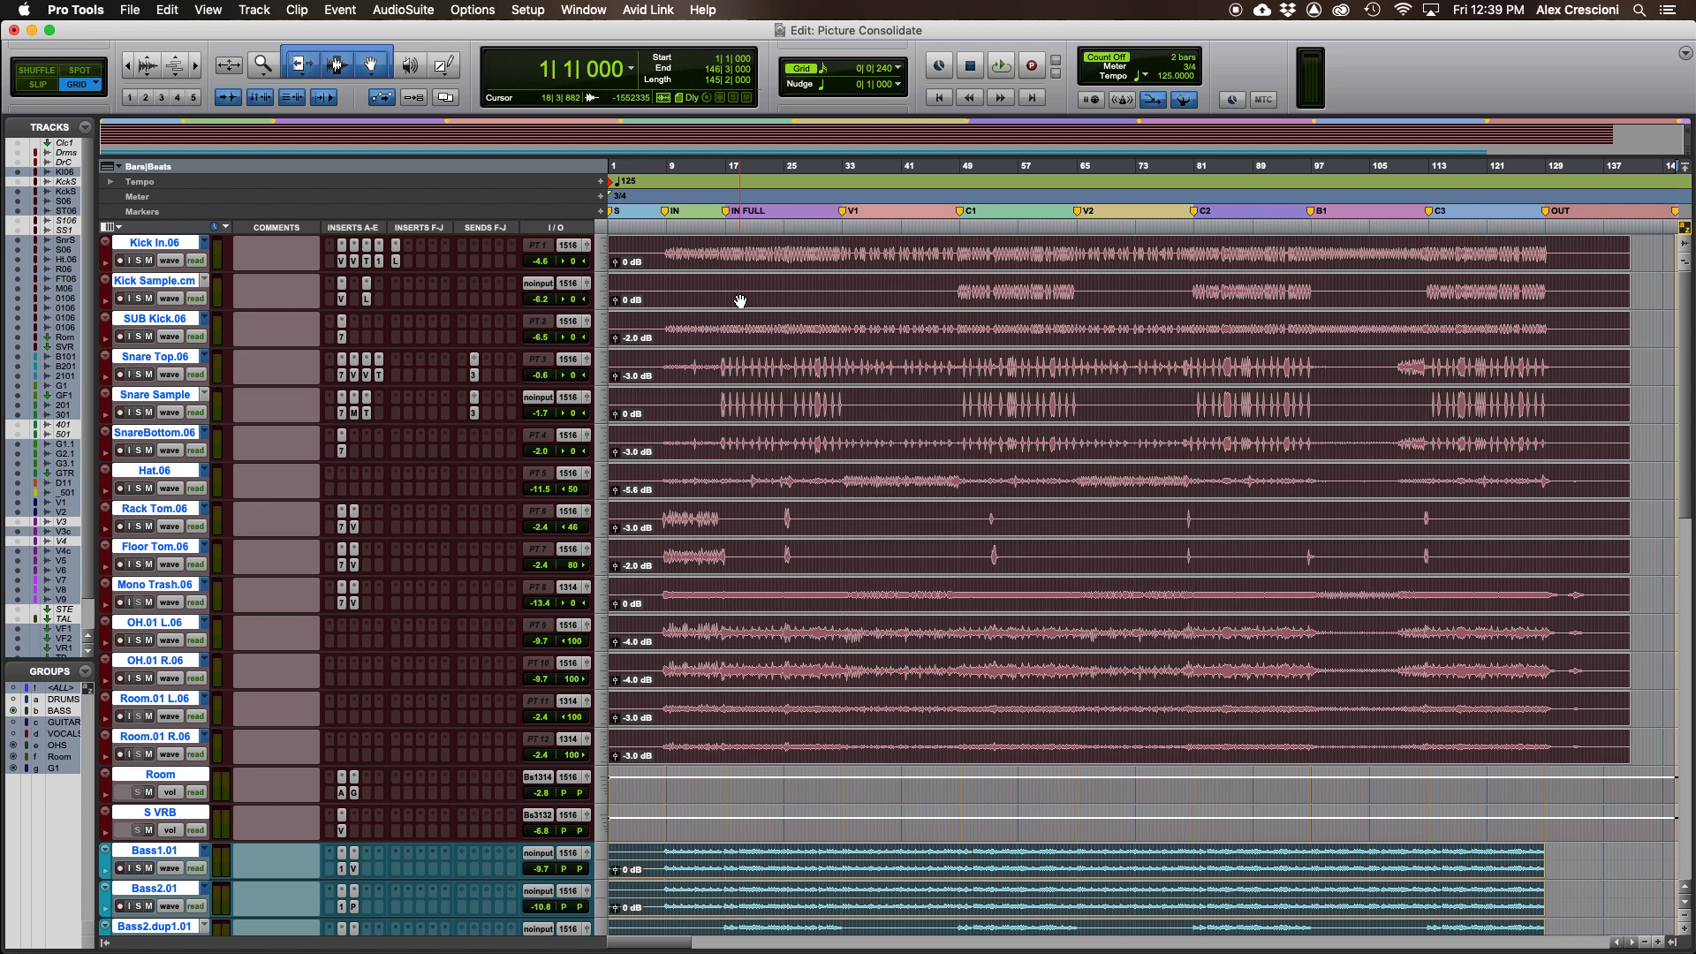
pyautogui.hotkey('alt', 'shift', '3')
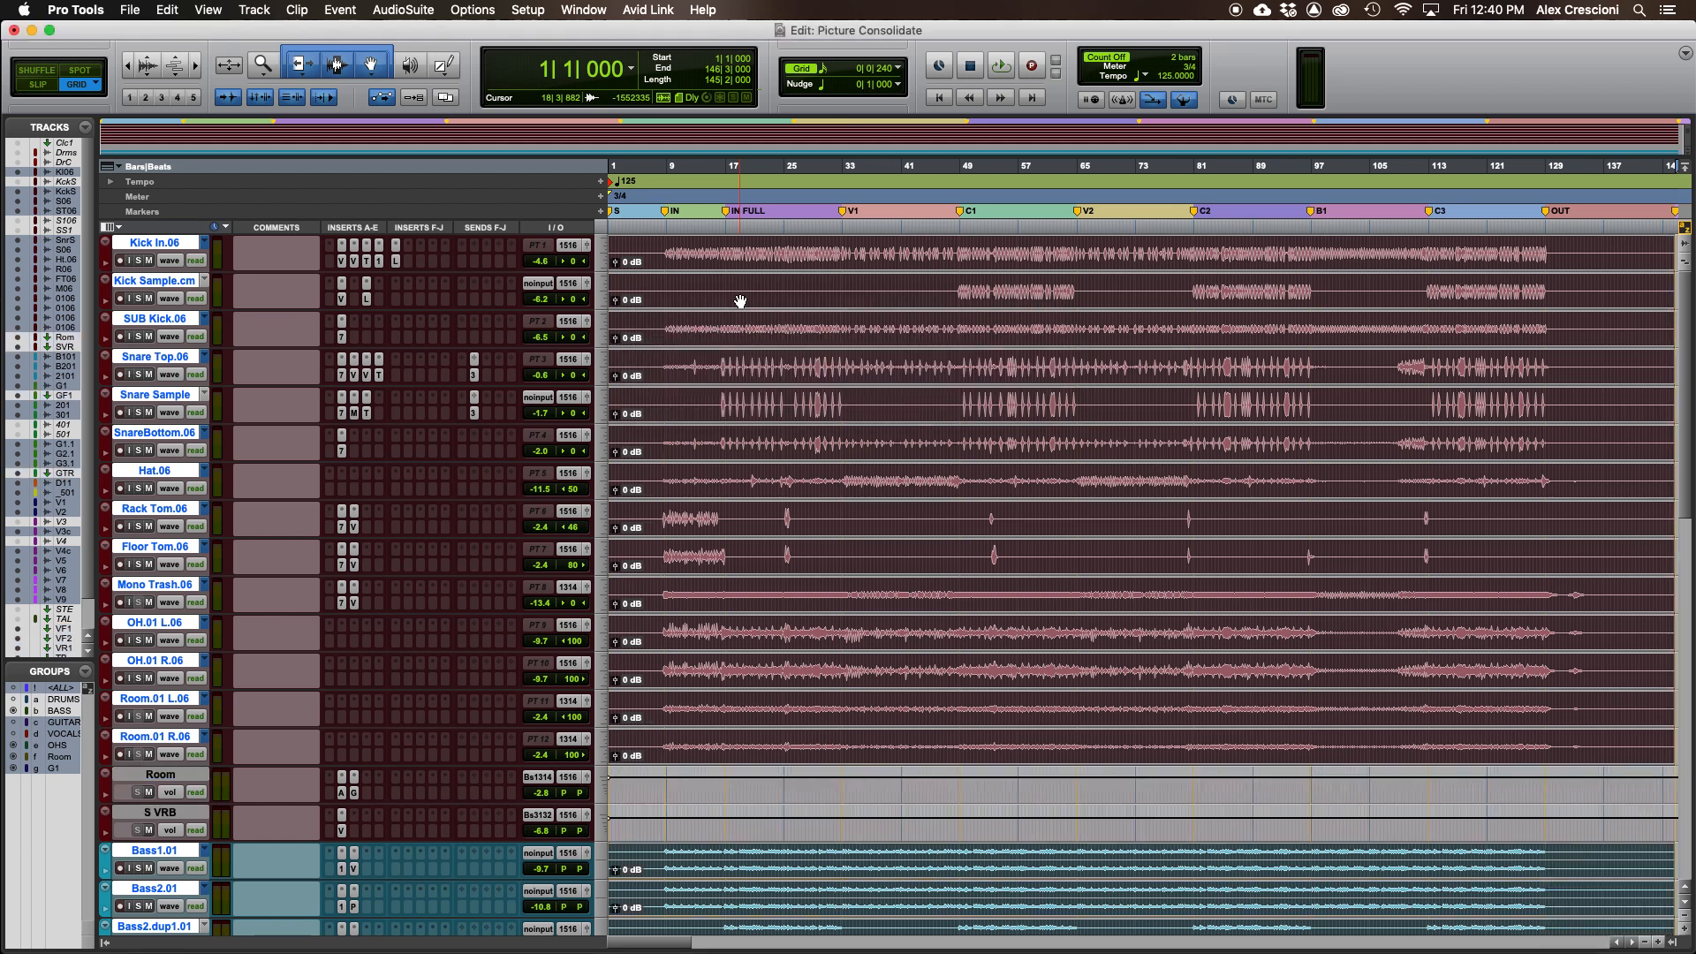
# - Scroll through all tracks to inspect the consolidated clips
pyautogui.click(968, 260)
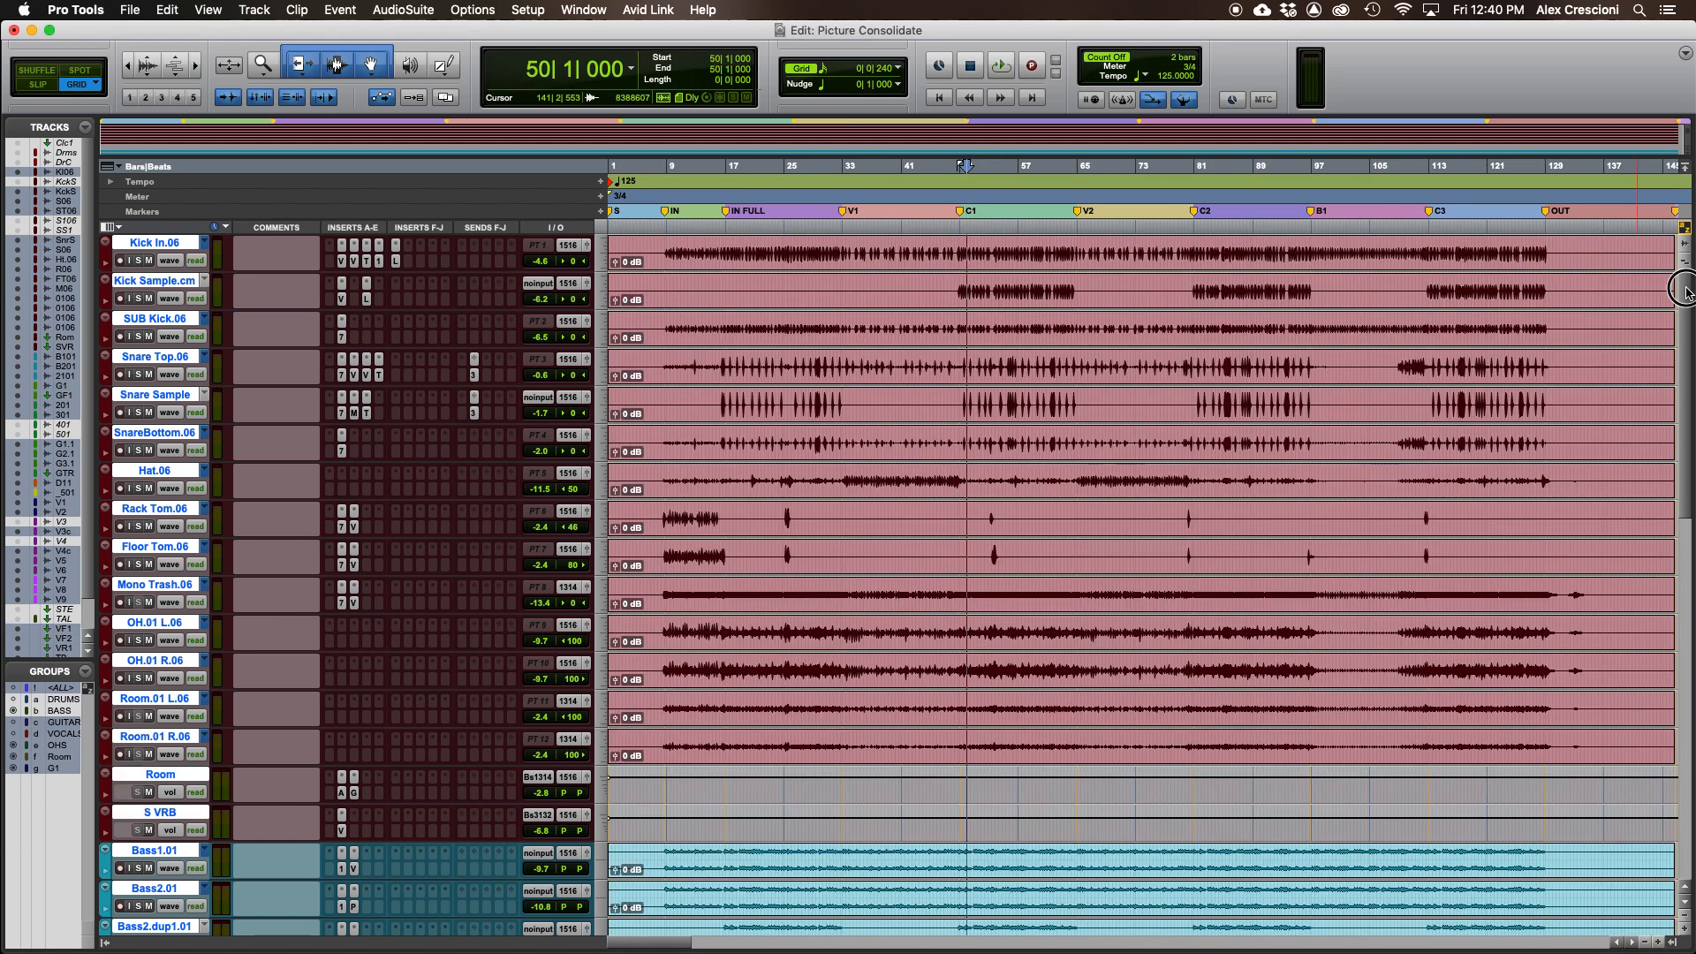
pyautogui.scroll(-10, 1683, 296)
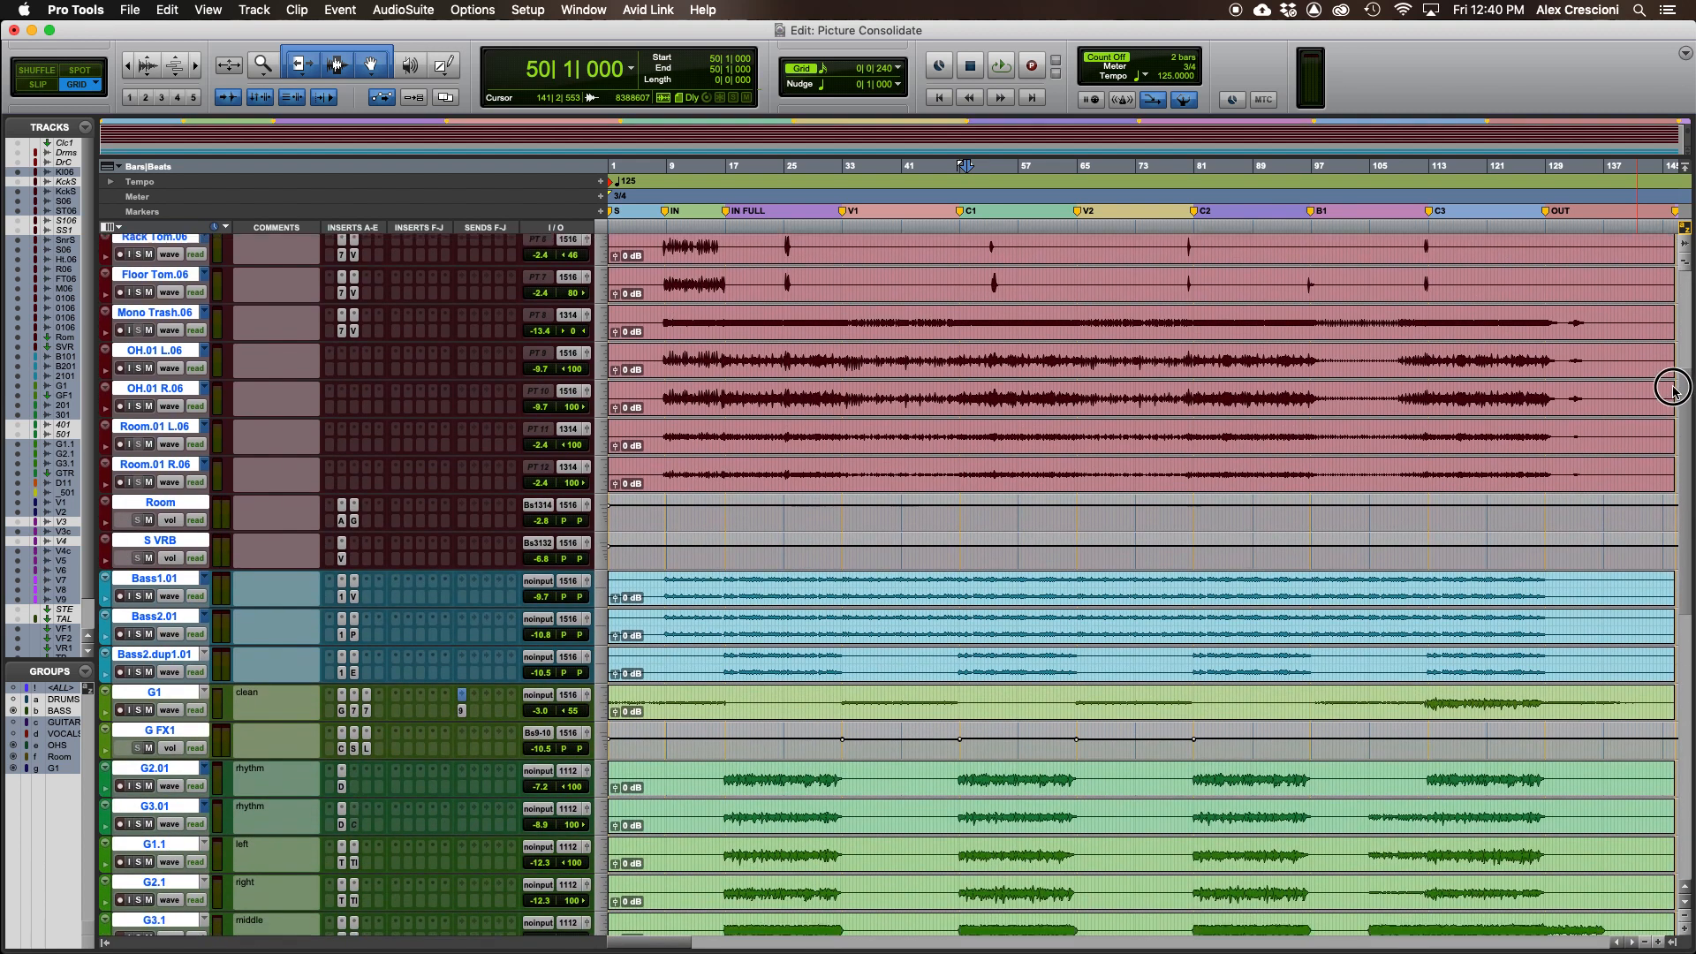
pyautogui.scroll(-7, 1672, 440)
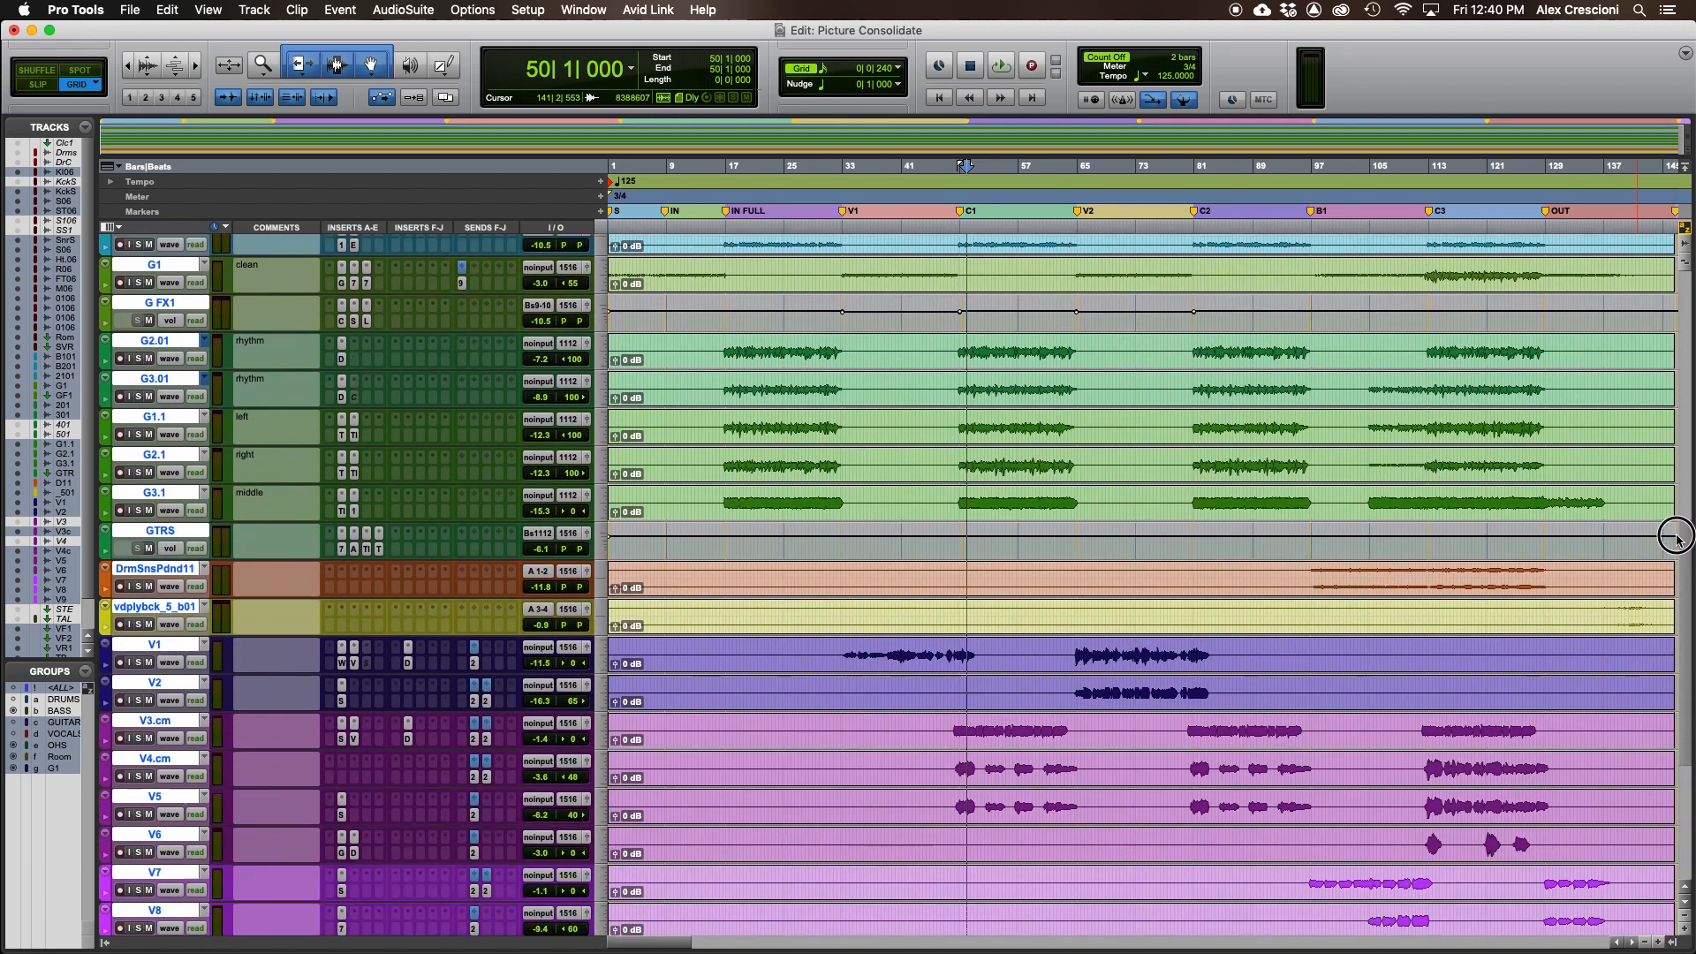
pyautogui.scroll(-2, 1678, 539)
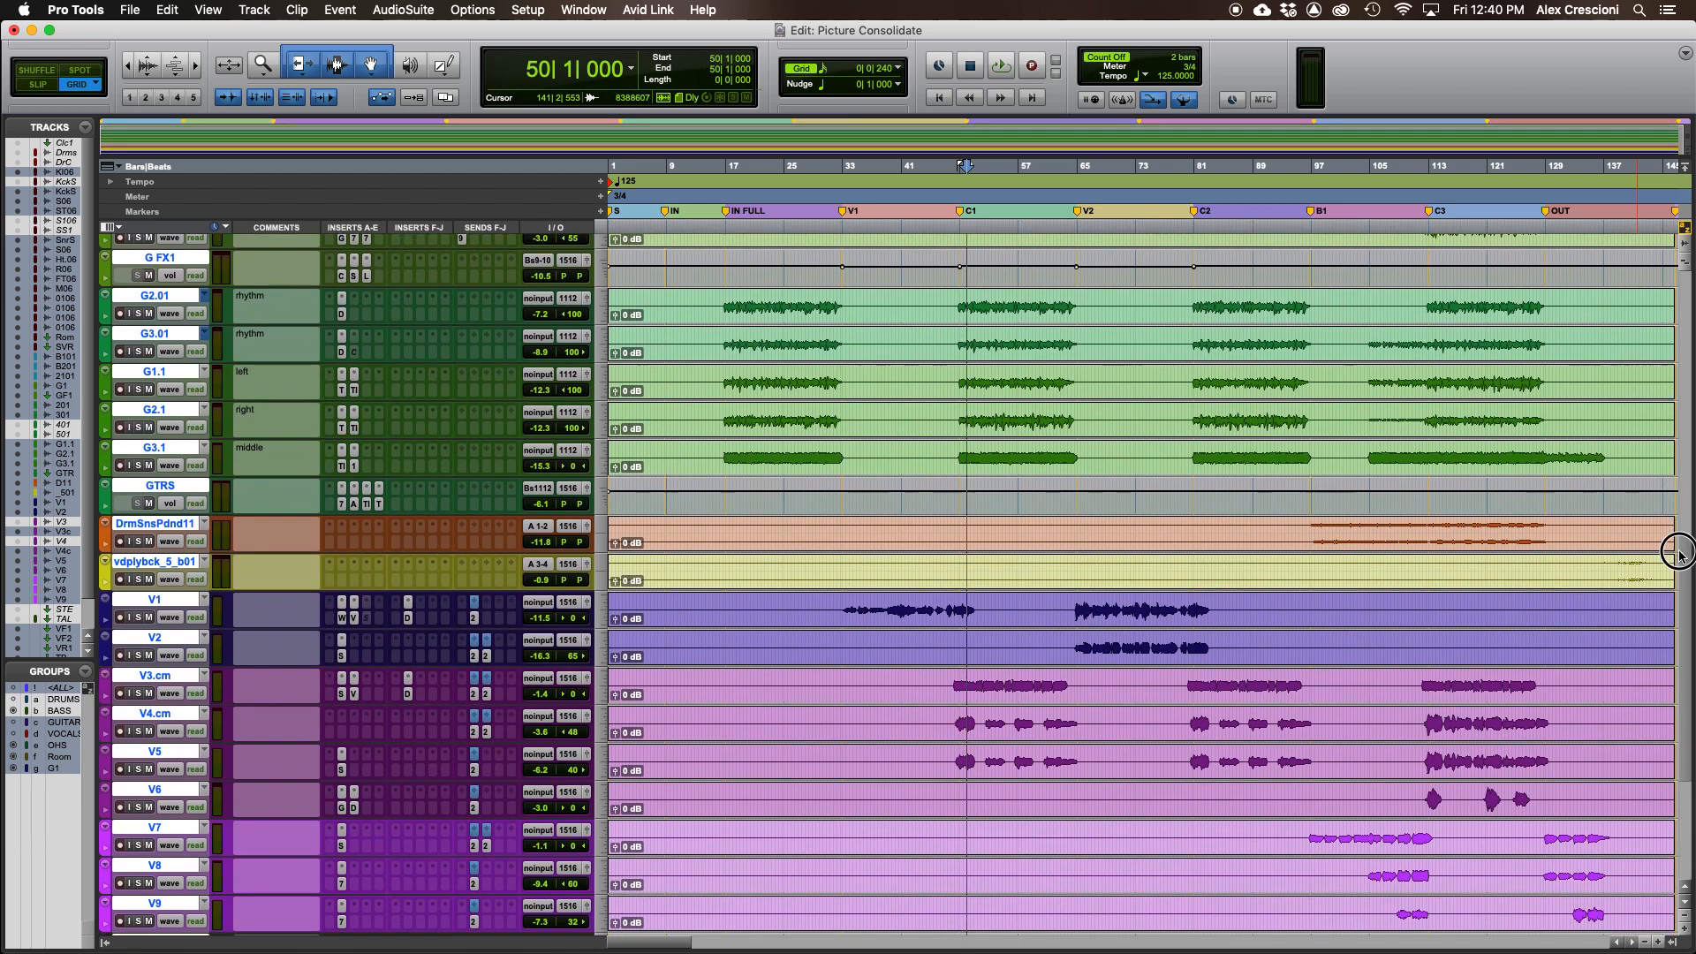
pyautogui.scroll(-3, 1679, 558)
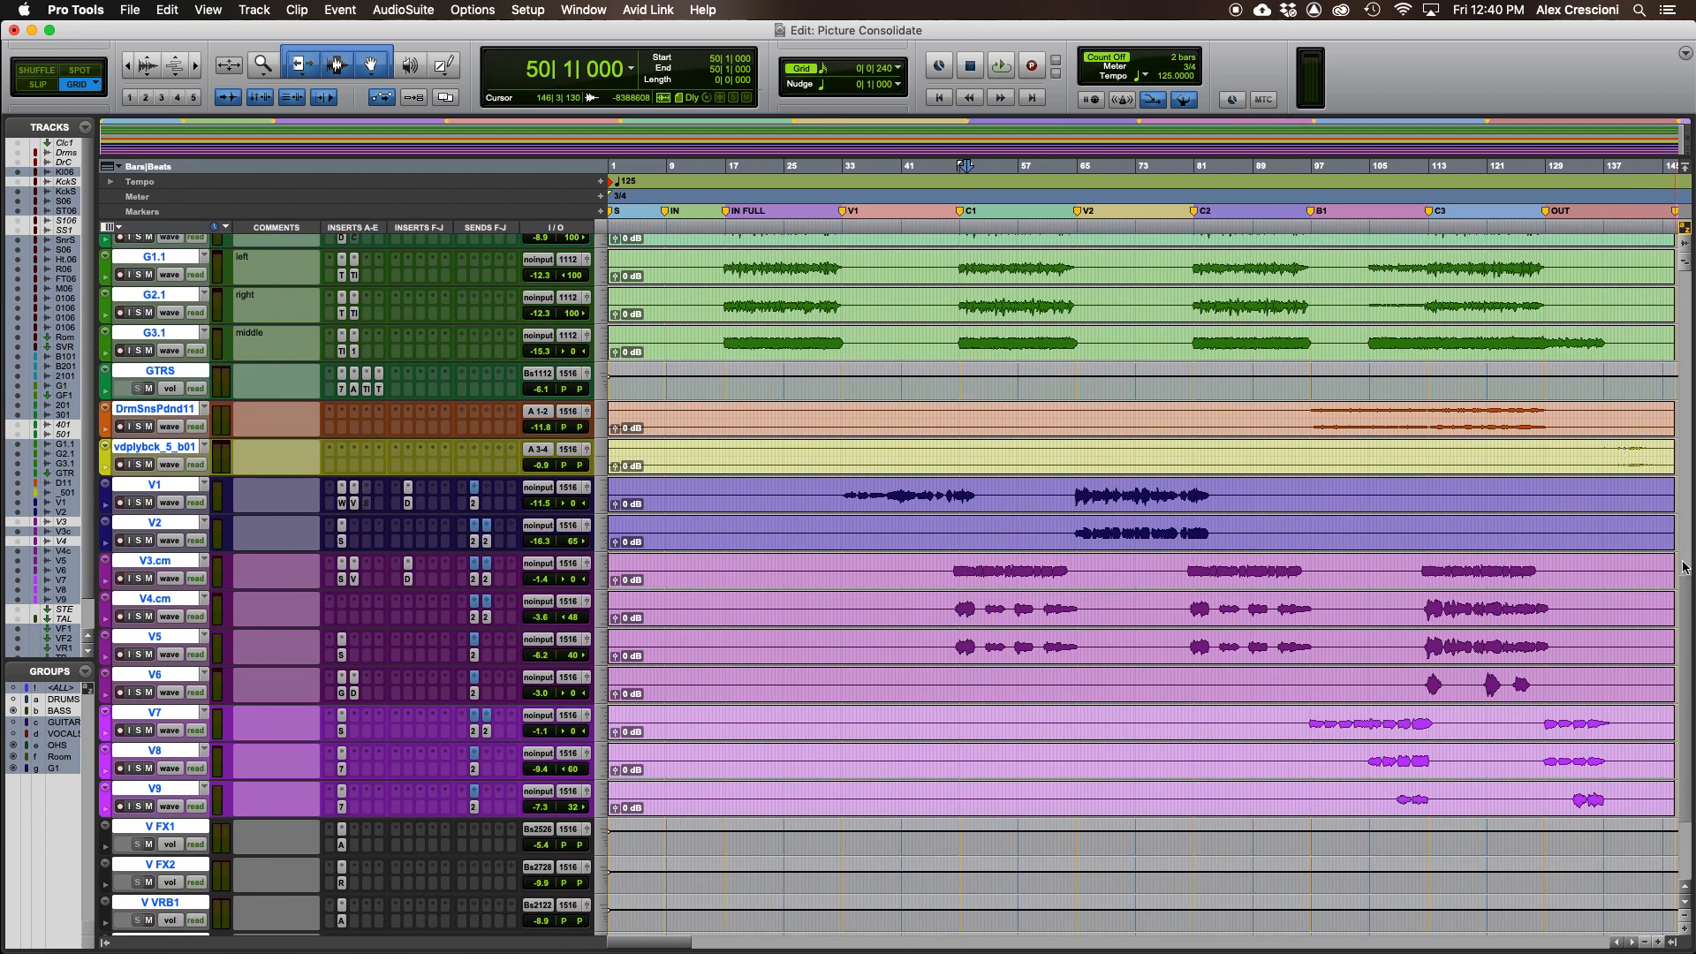
pyautogui.moveTo(1688, 593); pyautogui.dragTo(1687, 663)
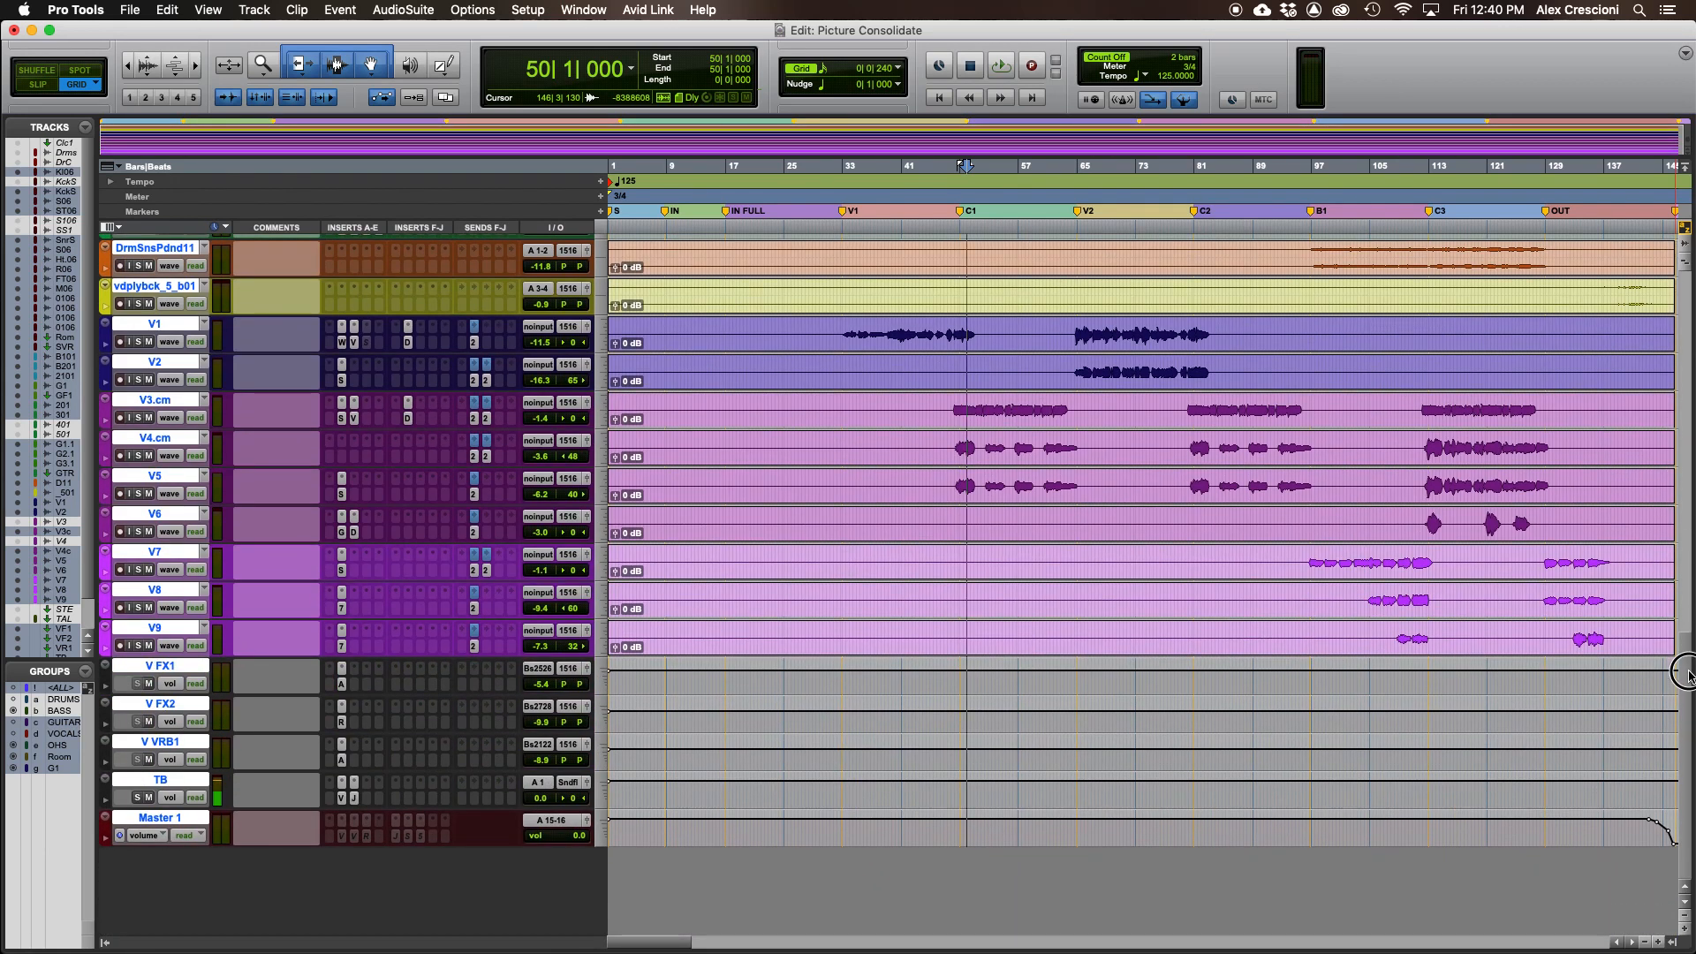
pyautogui.moveTo(1685, 663); pyautogui.dragTo(1682, 190)
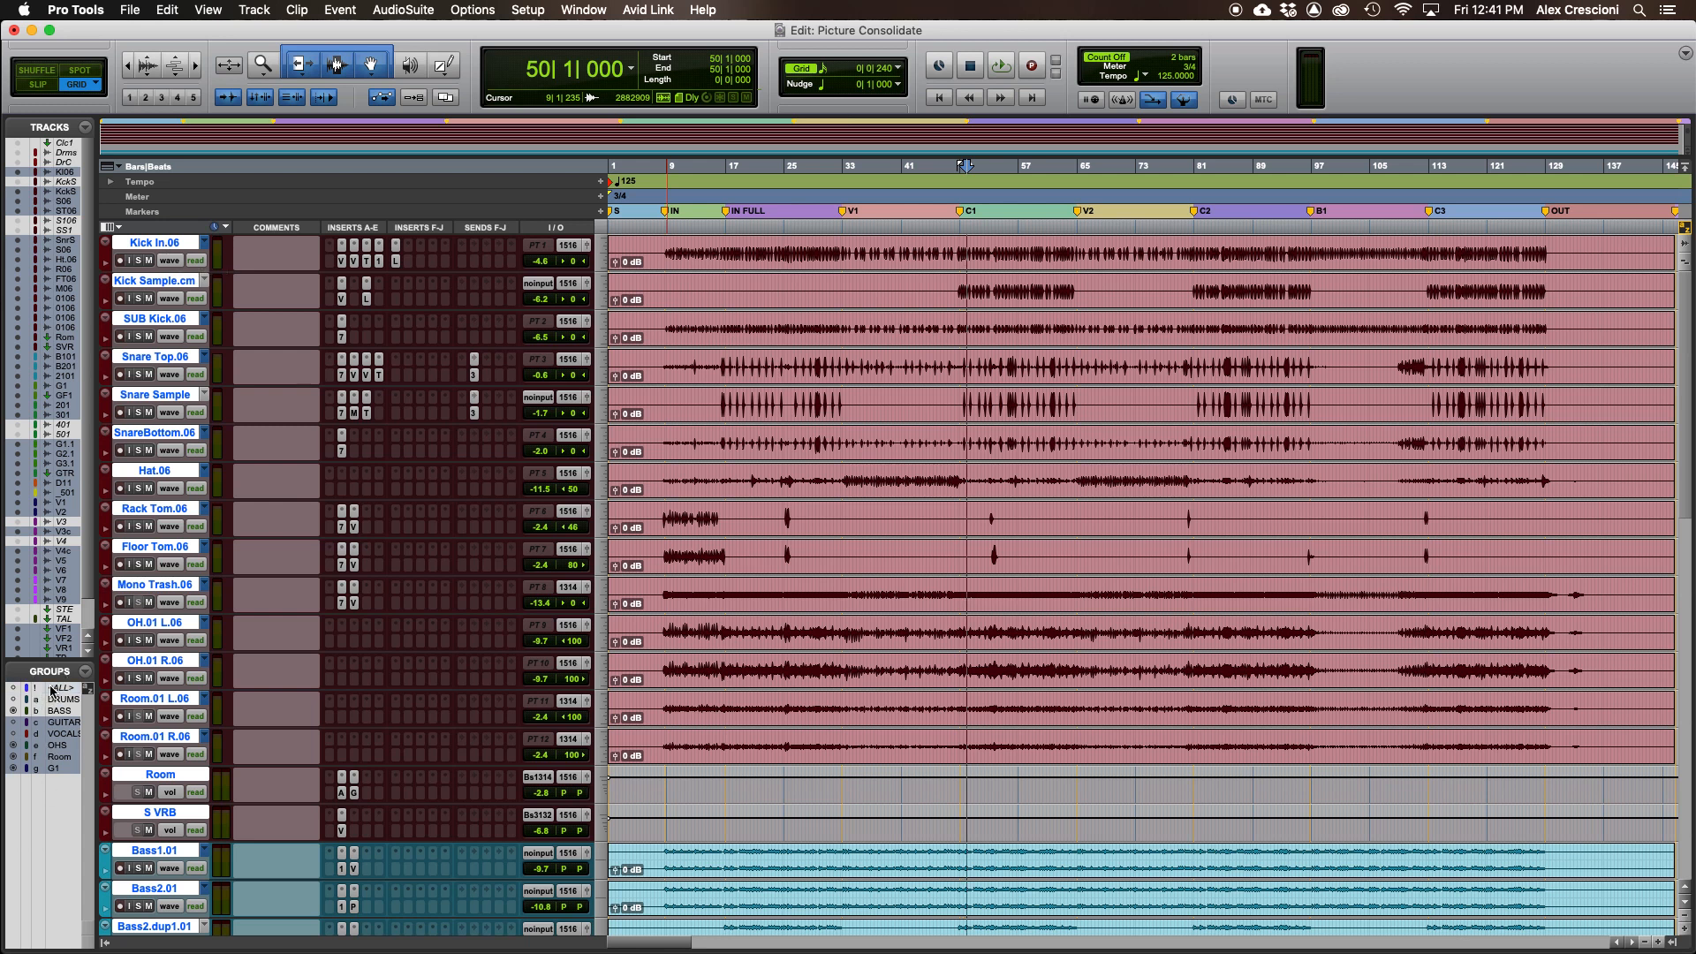
pyautogui.doubleClick(874, 258)
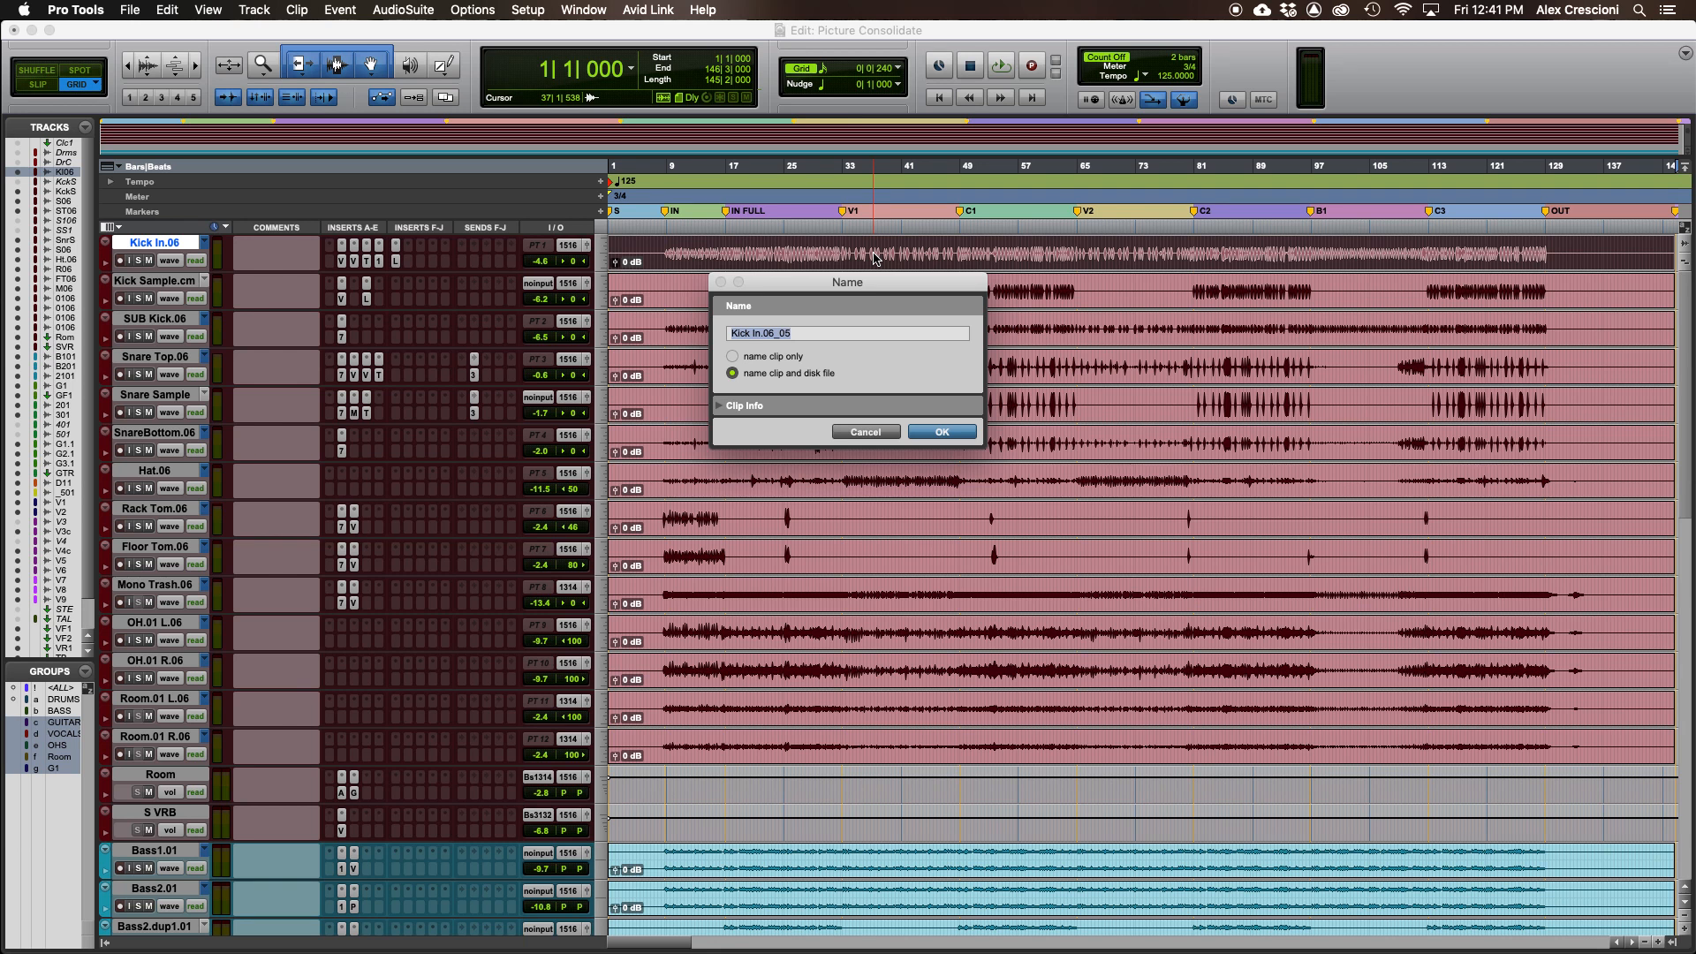
pyautogui.write('01) Kick')
pyautogui.click(888, 433)
pyautogui.click(897, 292)
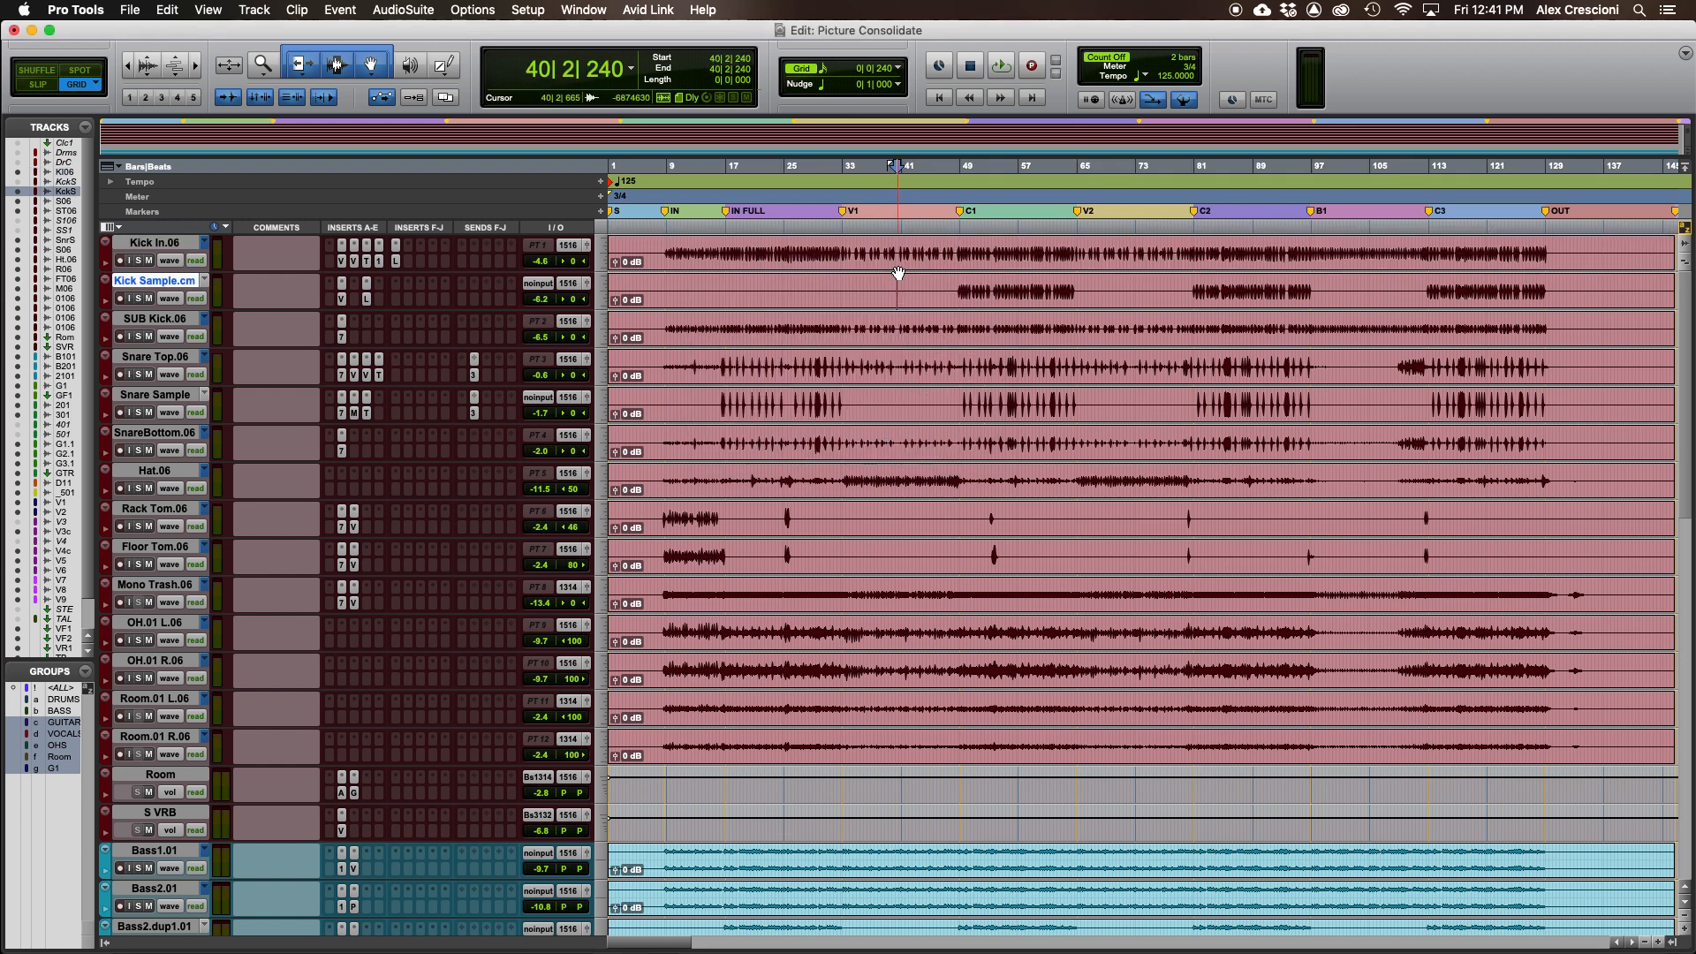
# - Rename the kick in clip and its disk file to 01) Kick
pyautogui.doubleClick(894, 260)
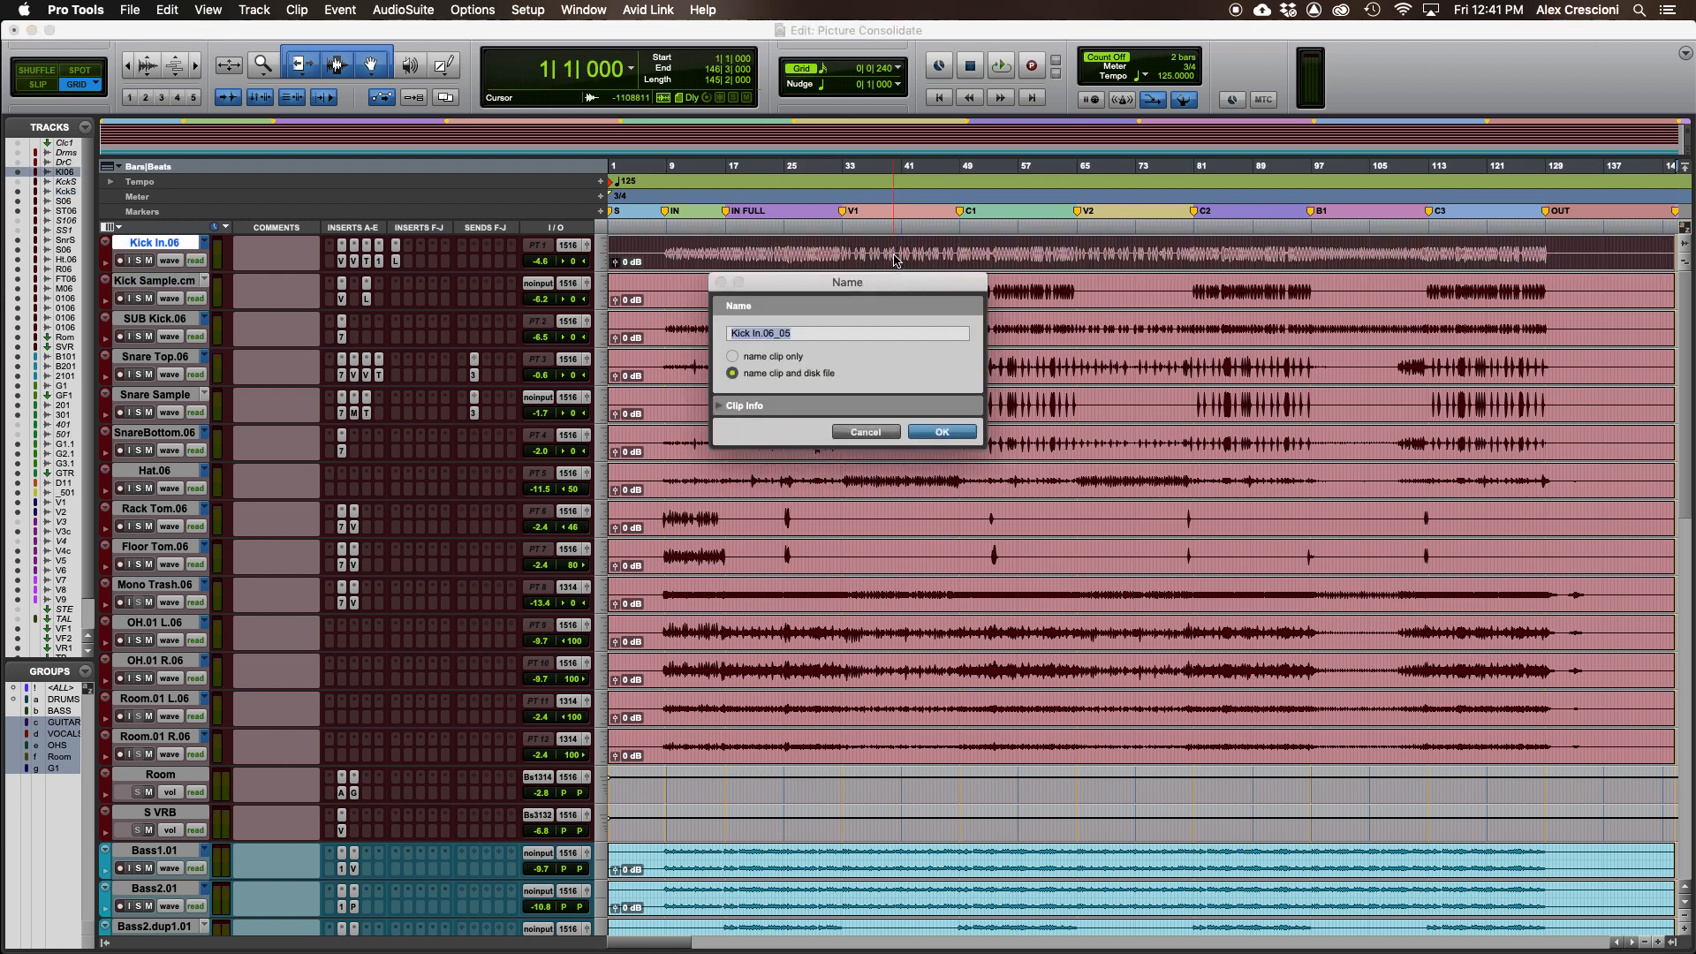
pyautogui.write('01 K')
pyautogui.press('BackSpace')
pyautogui.press('BackSpace')
pyautogui.write(') Kick')
pyautogui.press('Return')
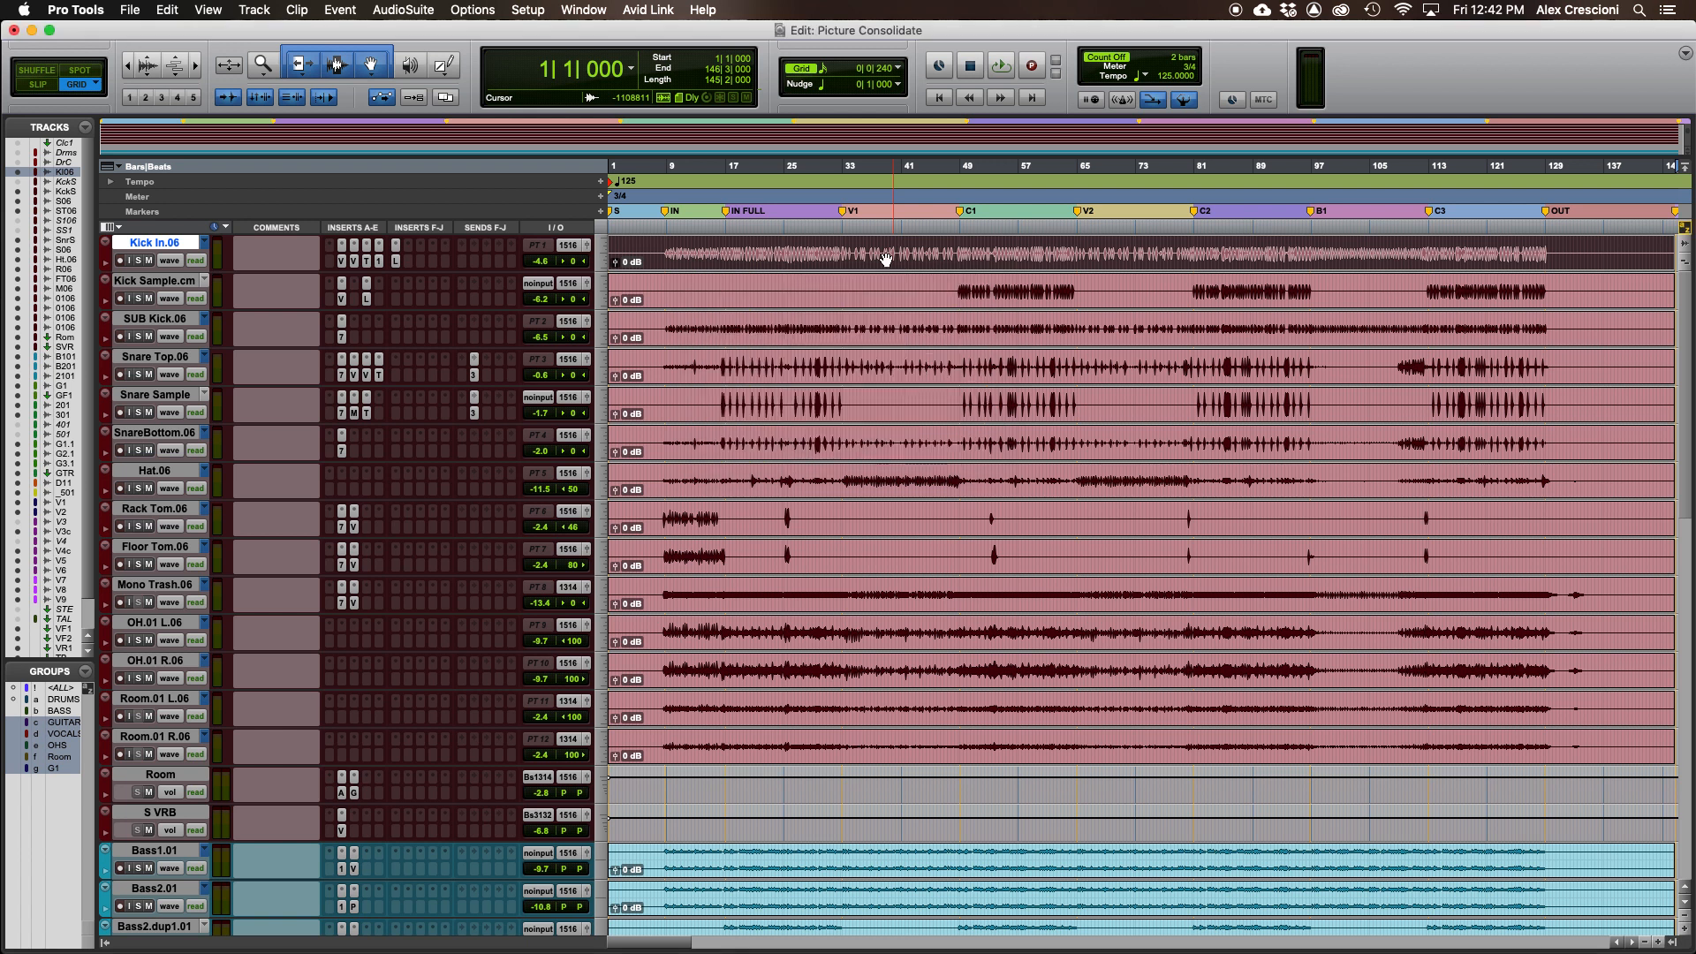
pyautogui.doubleClick(775, 263)
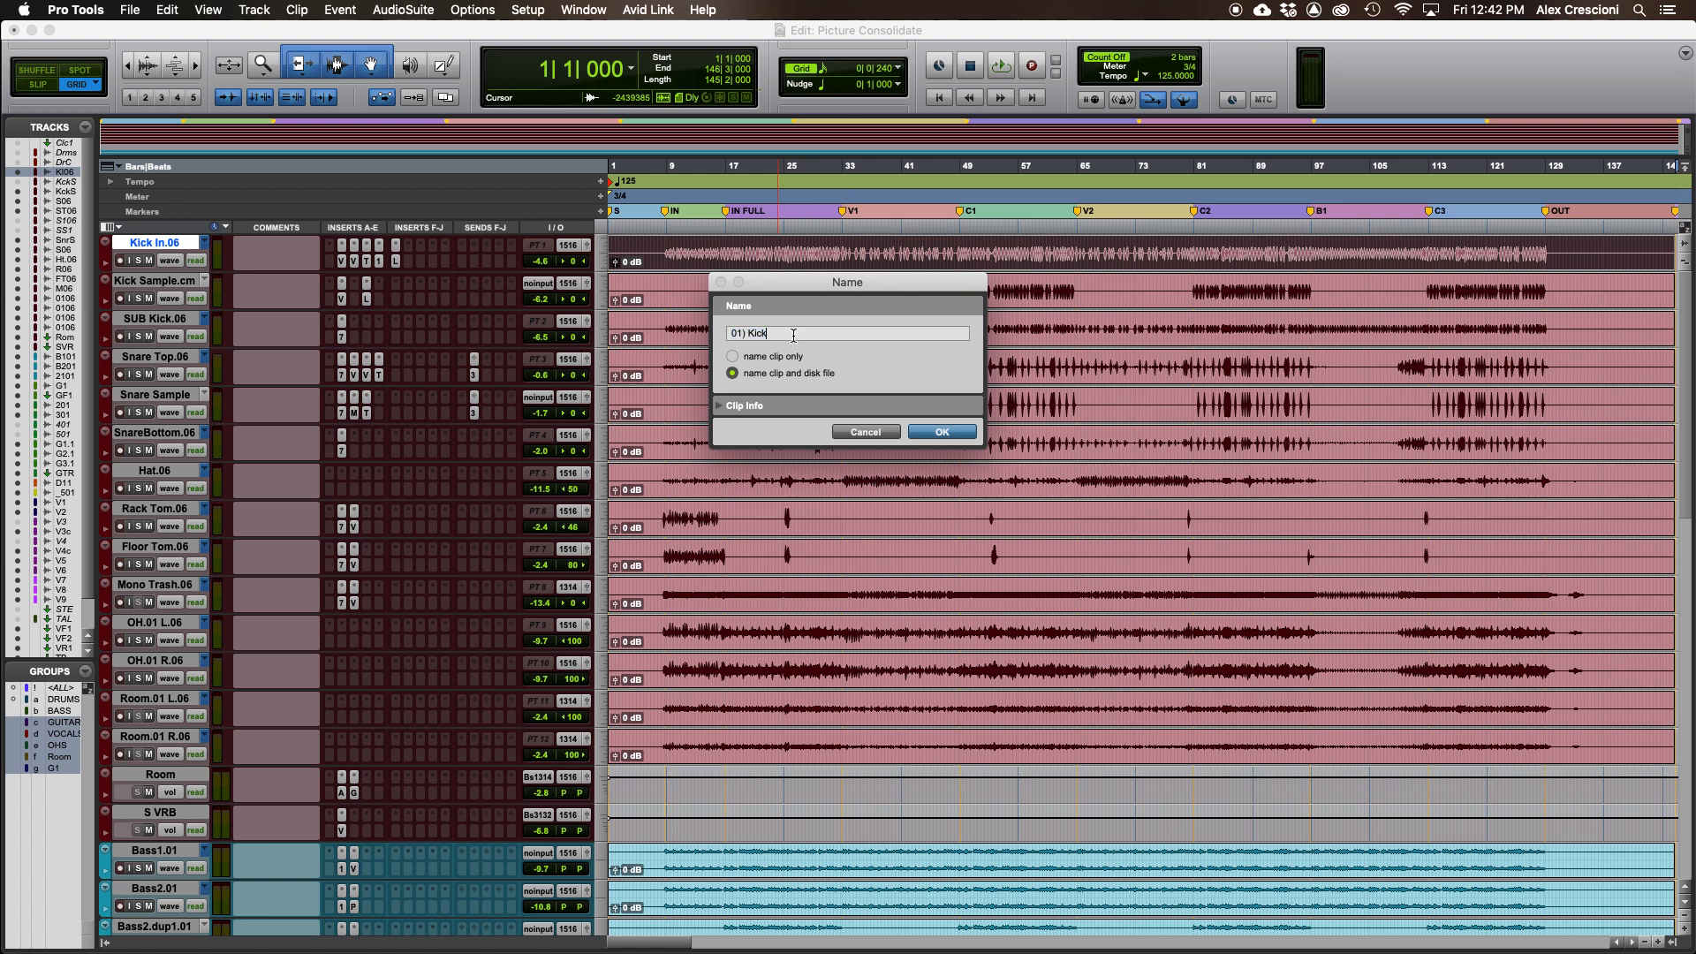
pyautogui.press('Return')
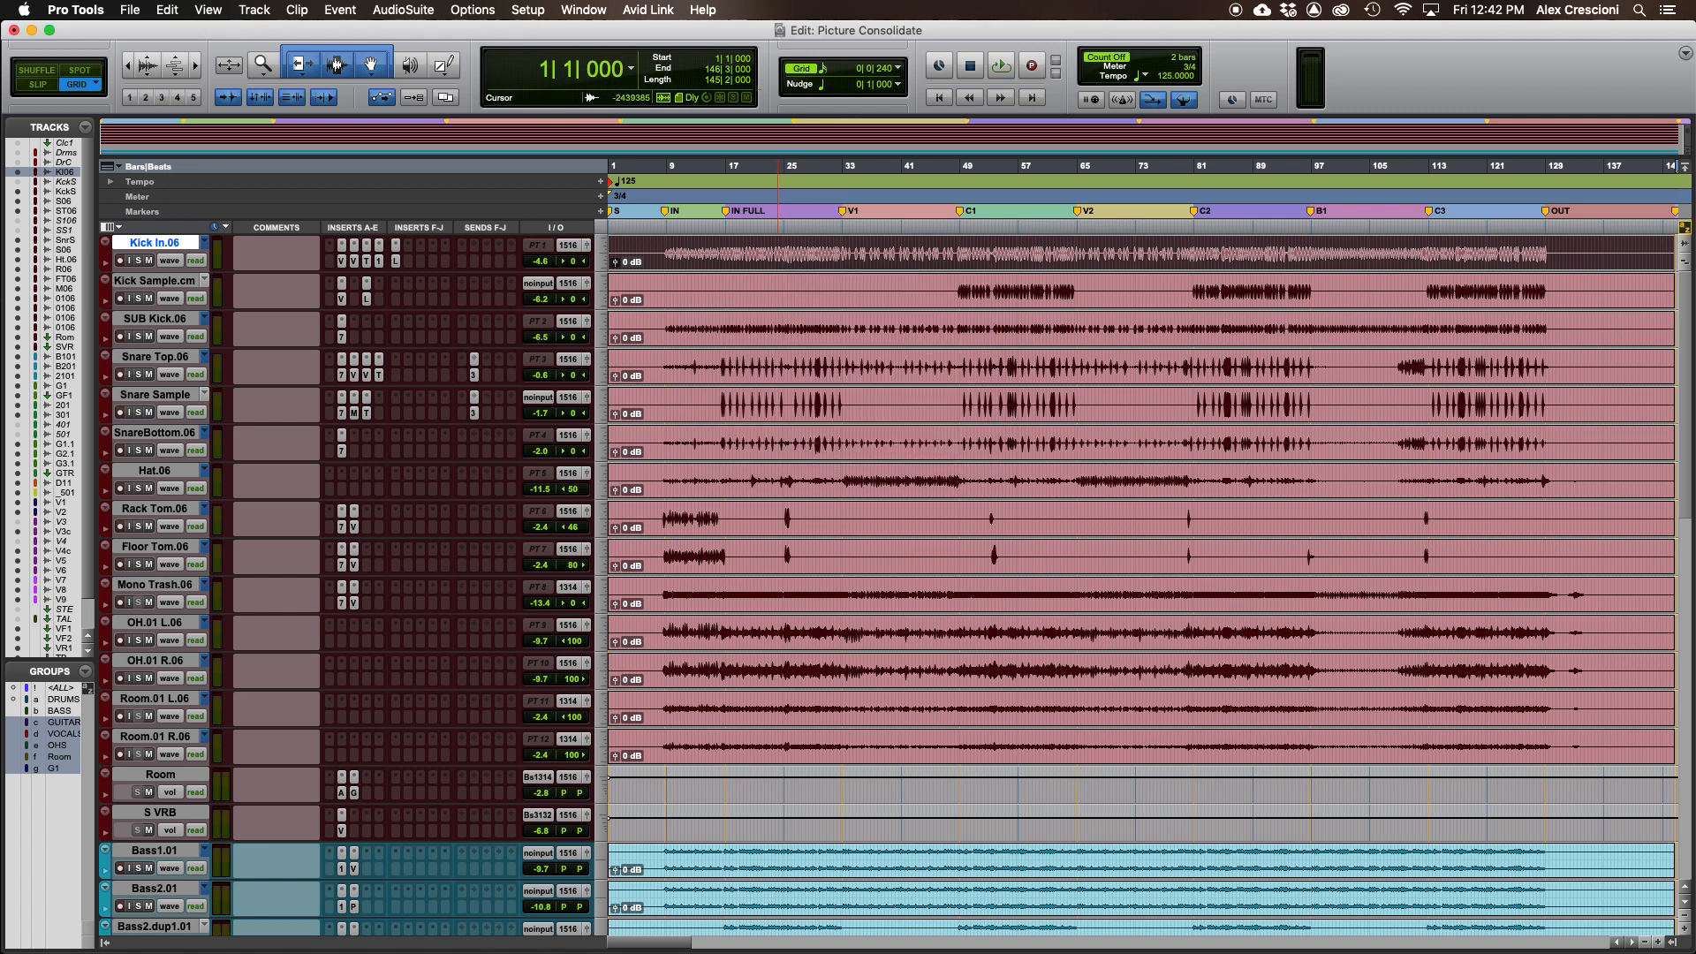
# - Rename the kick sample clip and its disk file to 02) Kick Sample
pyautogui.click(802, 291)
pyautogui.doubleClick(800, 293)
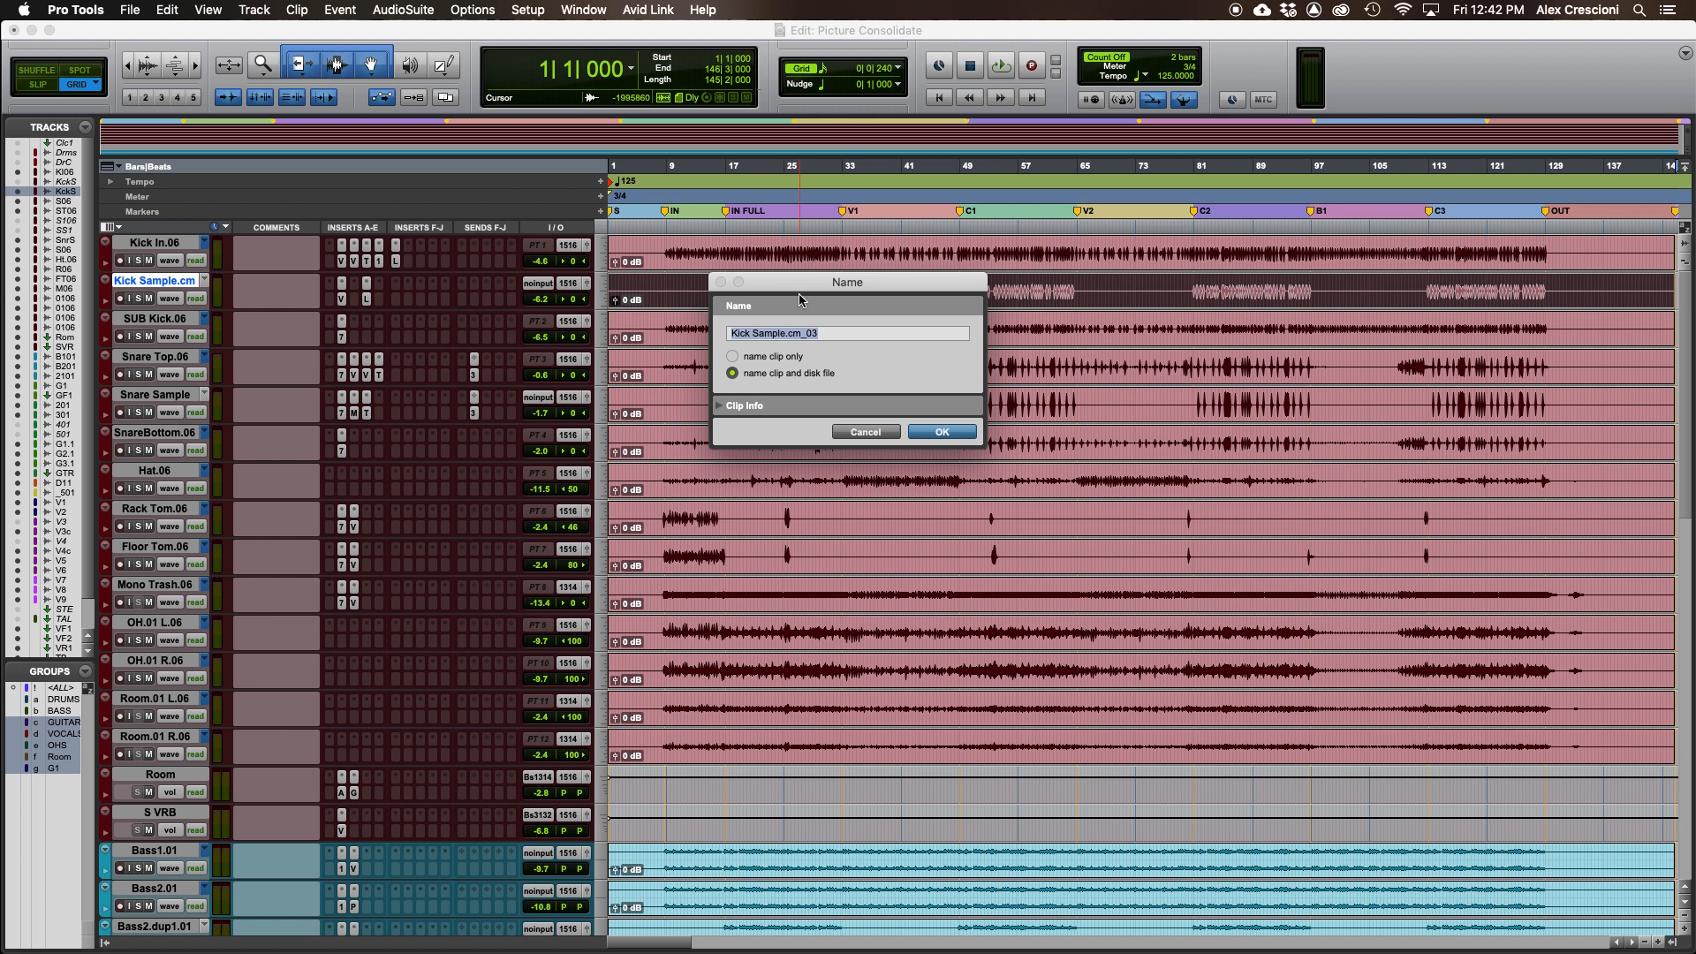
pyautogui.write('02) Kick Sample')
pyautogui.press('Return')
# - Rename the sub kick clip and its disk file to 03) Sub Kick
pyautogui.doubleClick(806, 333)
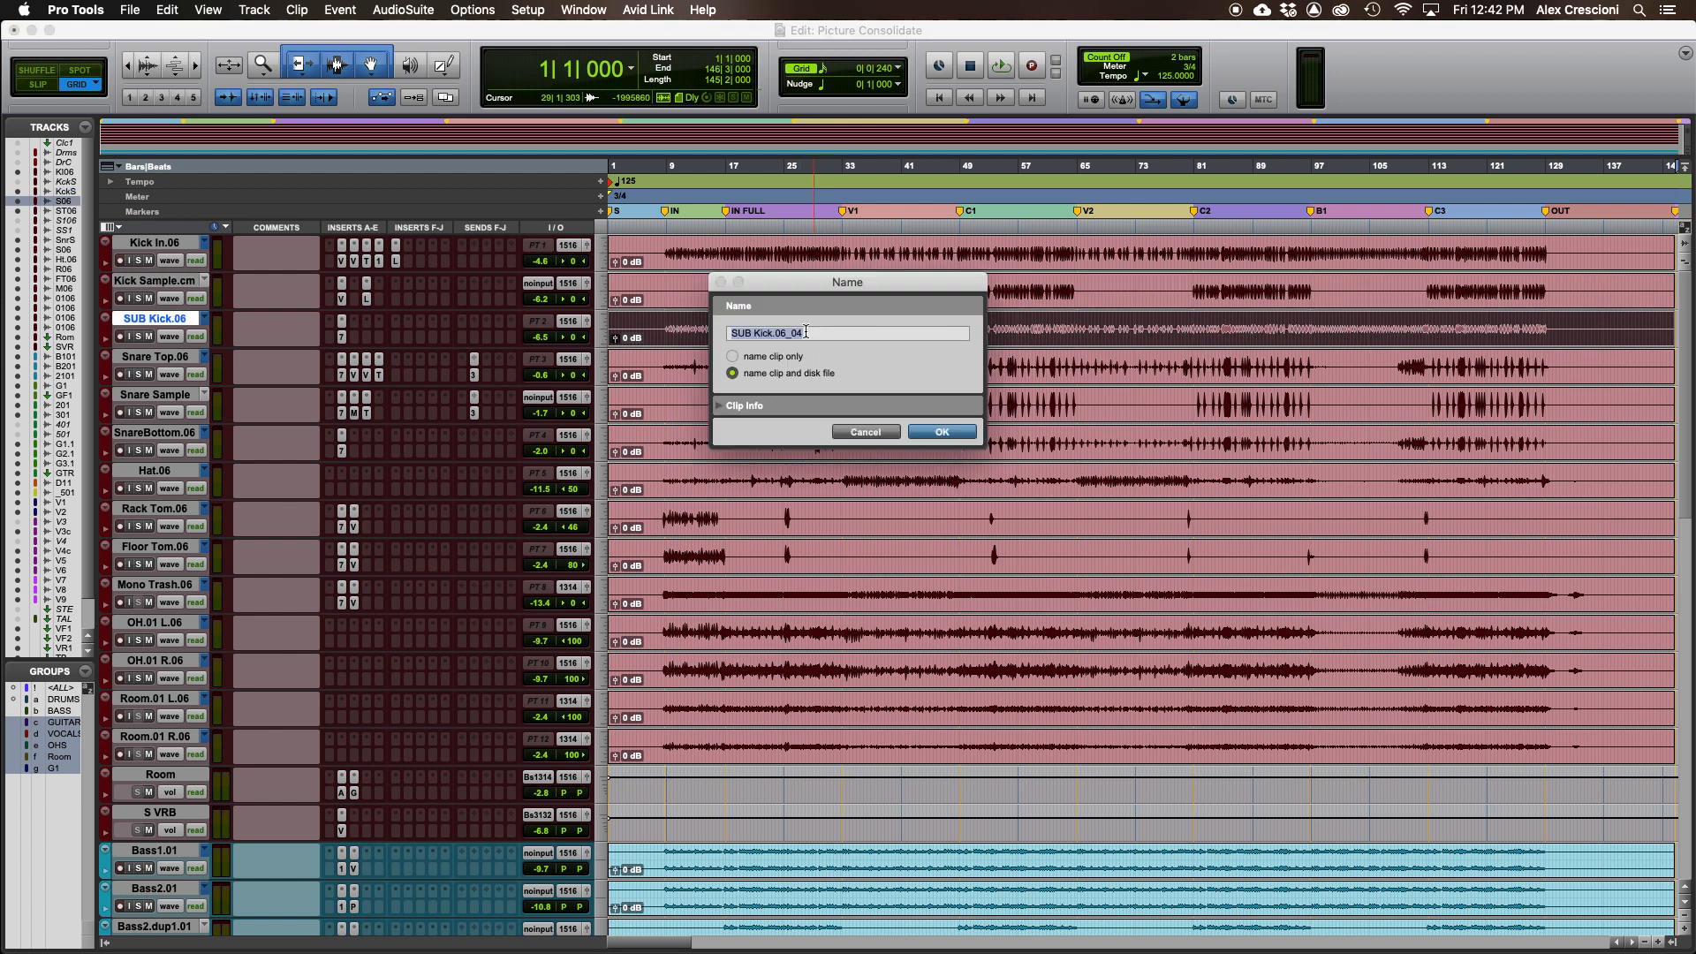
pyautogui.write('03) Sub Kick')
pyautogui.press('Return')
# - Rename the snare top clip and its disk file to 04) Snare Top
pyautogui.doubleClick(744, 377)
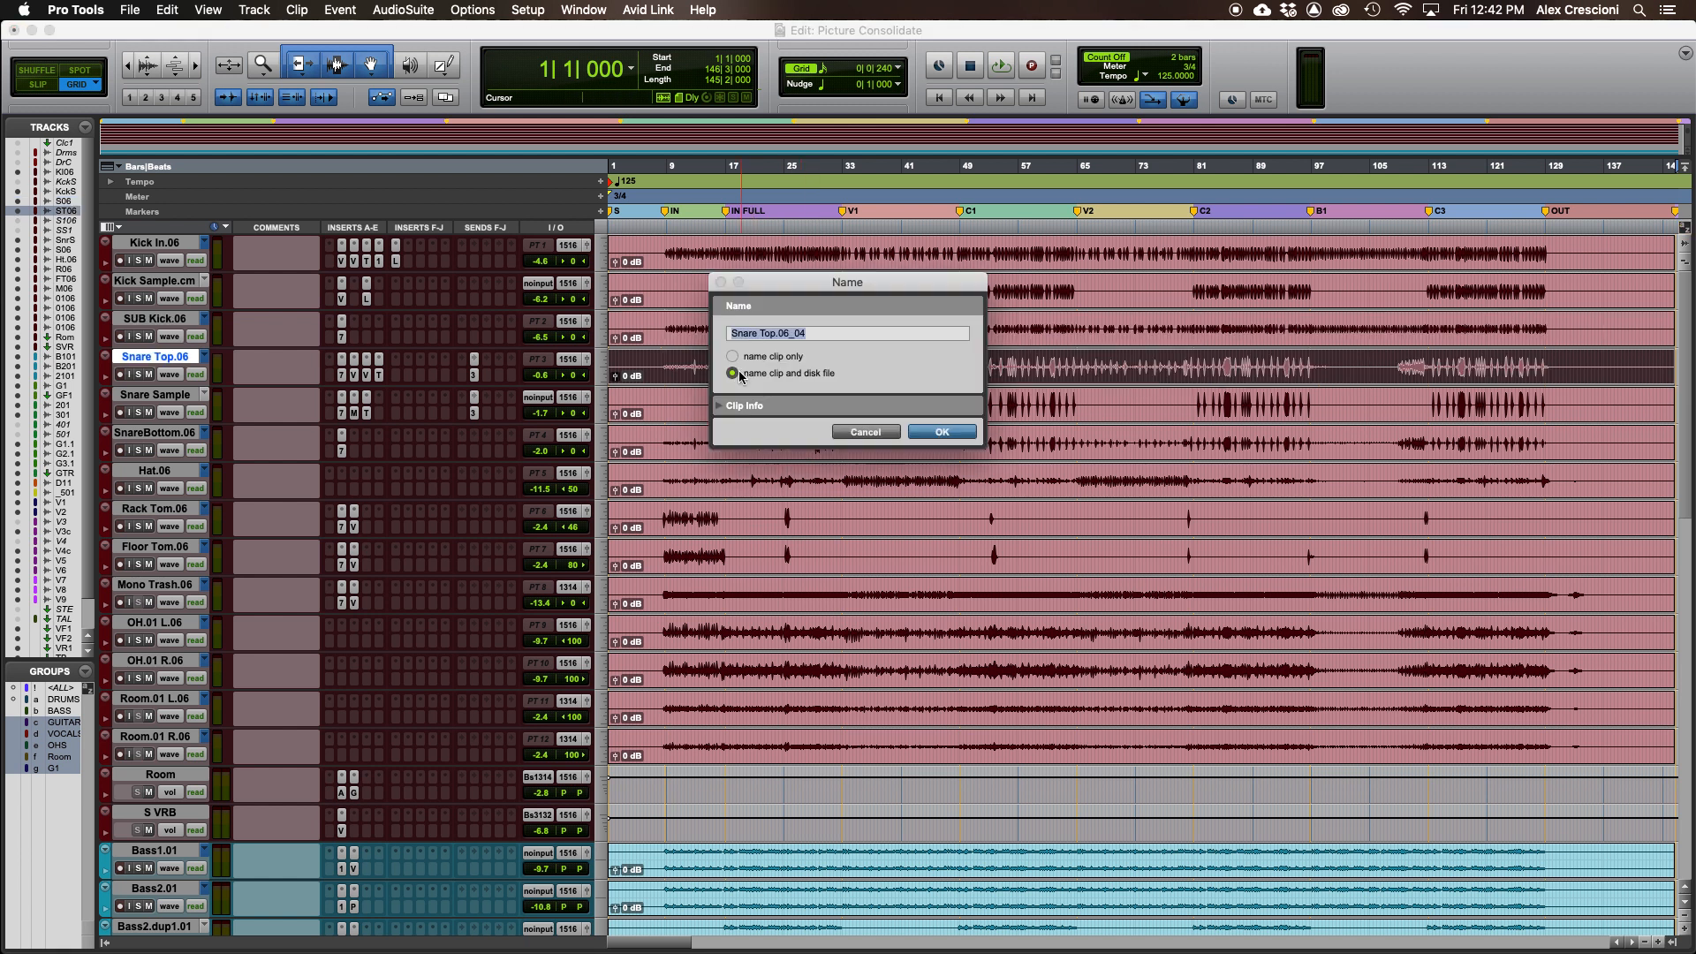
pyautogui.write('04) Snare Top')
pyautogui.press('Return')
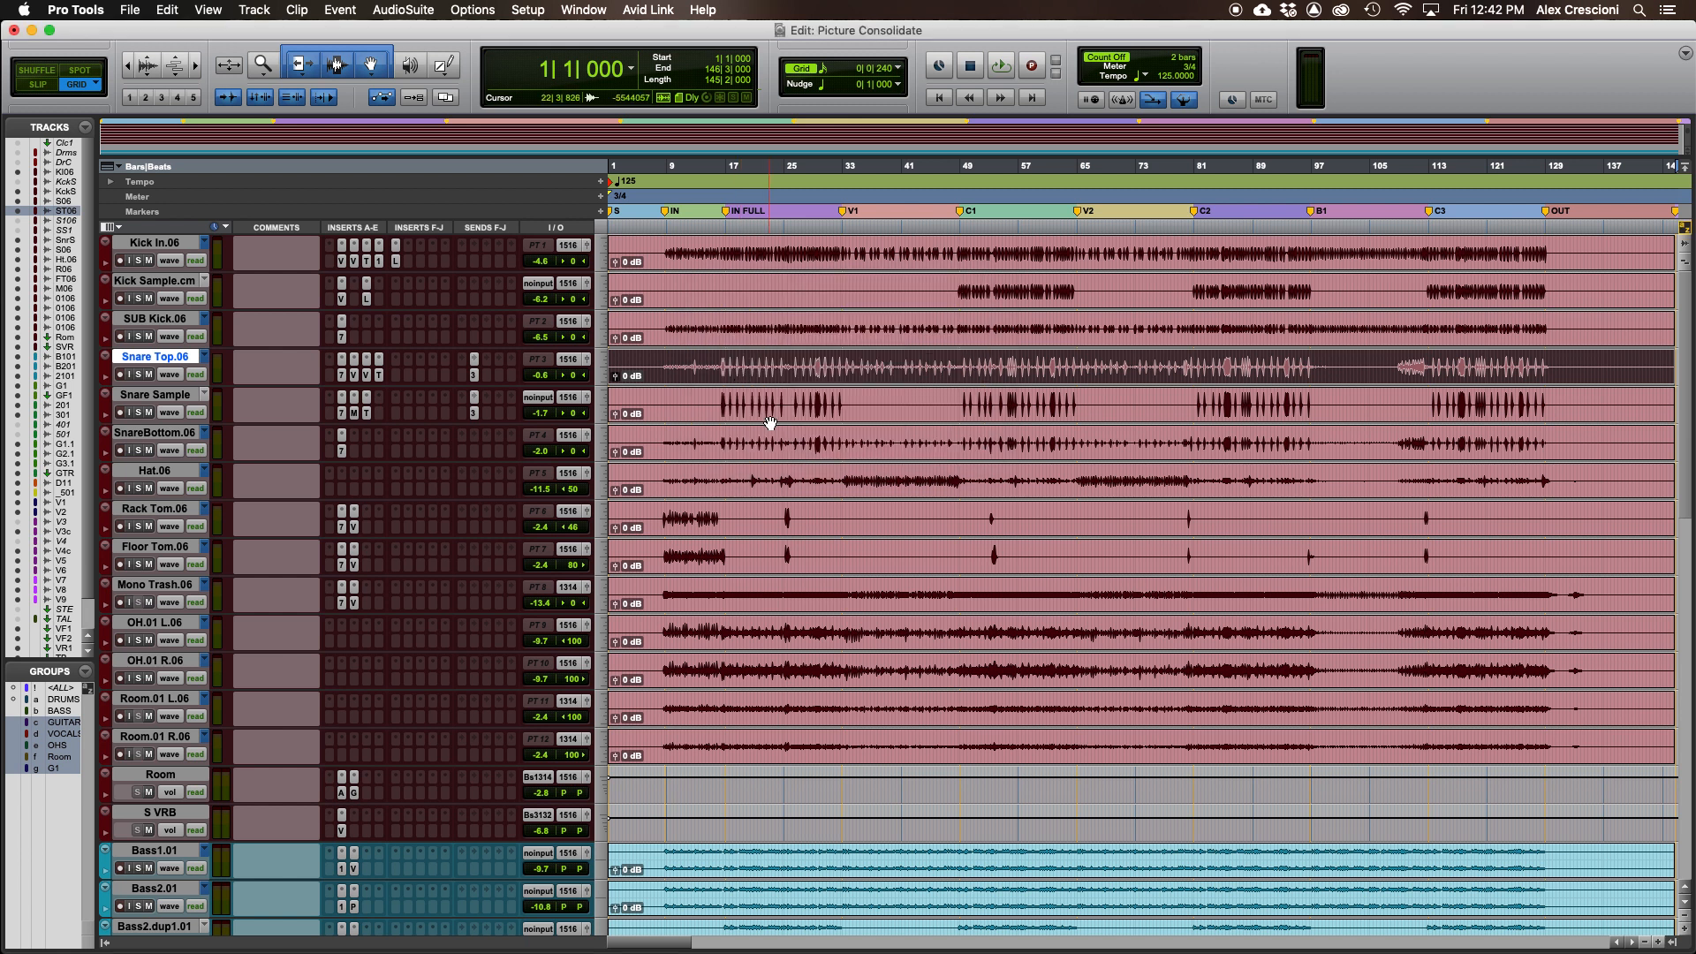
# - Rename the snare sample clip and its disk file to 05) Snare Sample
pyautogui.doubleClick(753, 411)
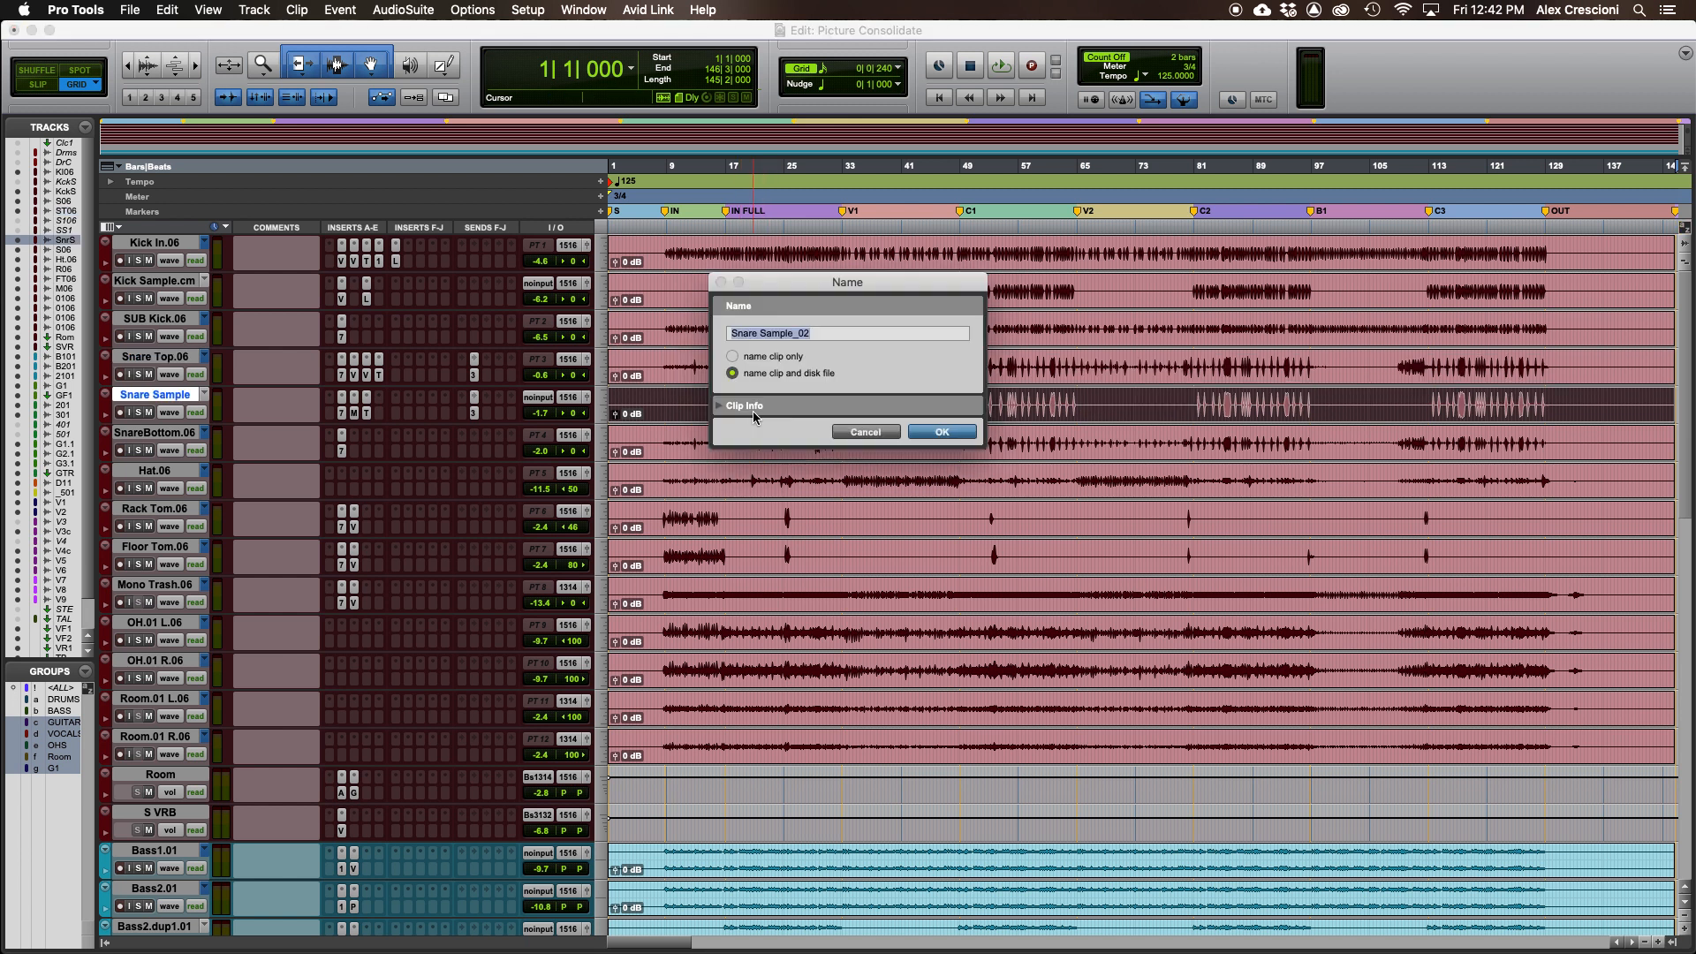
pyautogui.write('05) Snare Sample')
pyautogui.press('Return')
# - Begin renaming the snare bottom clip, entering a leading 0
pyautogui.click(764, 446)
pyautogui.doubleClick(764, 446)
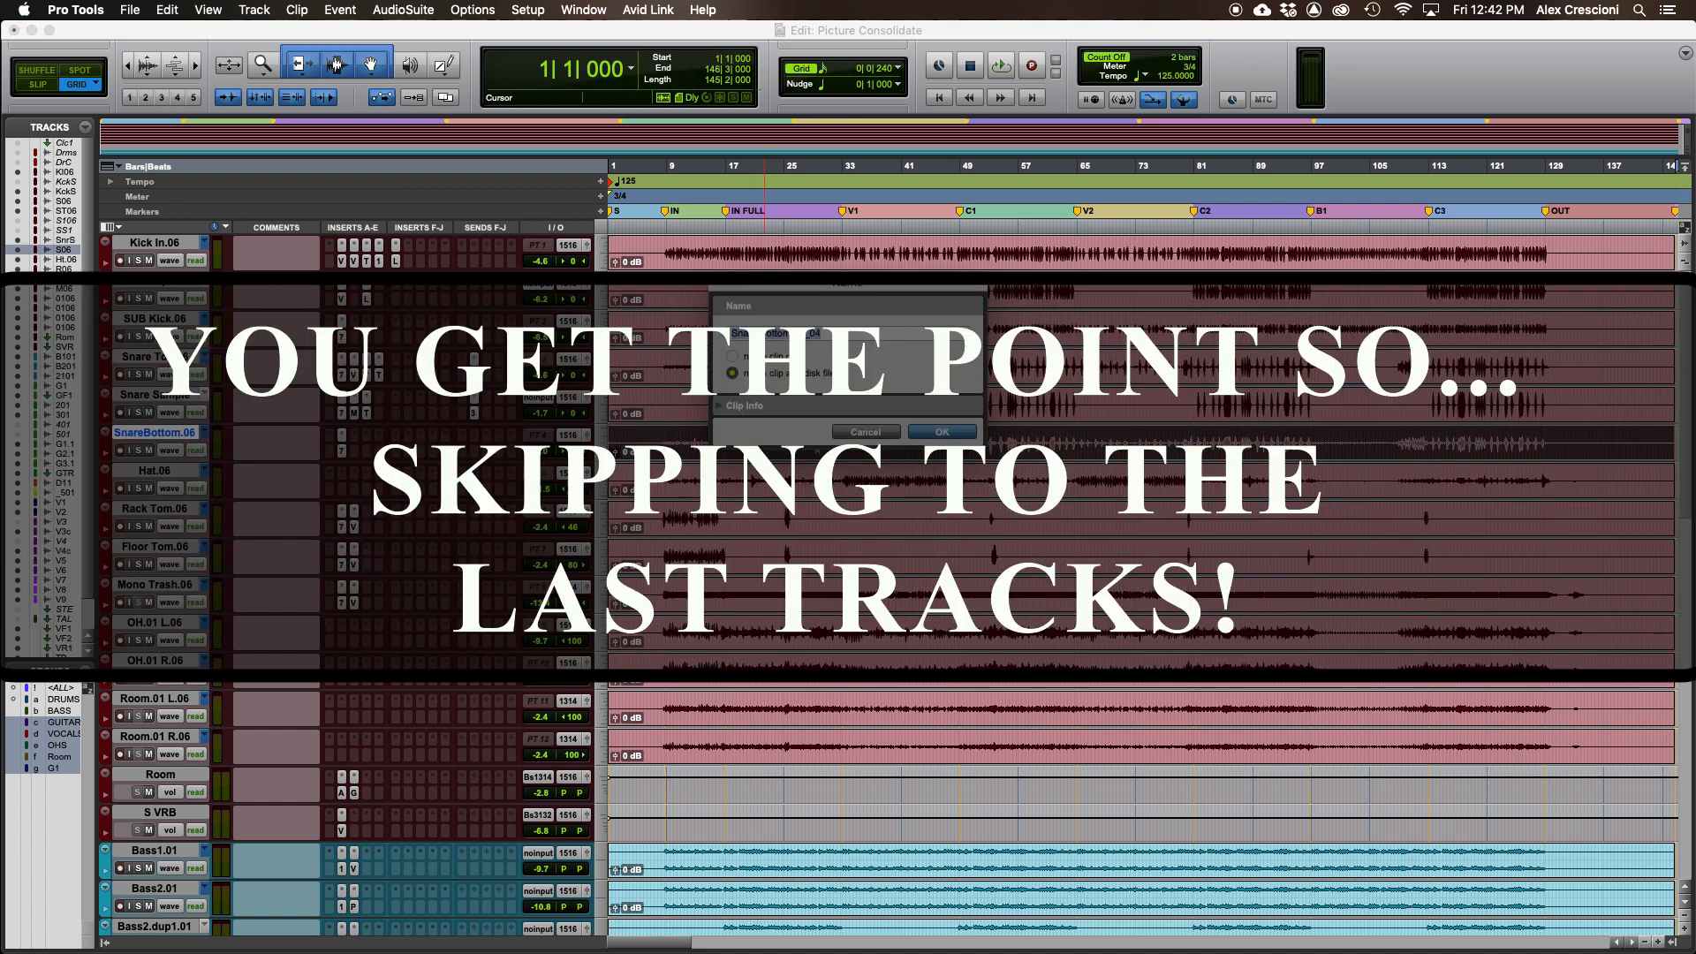
pyautogui.write('0')
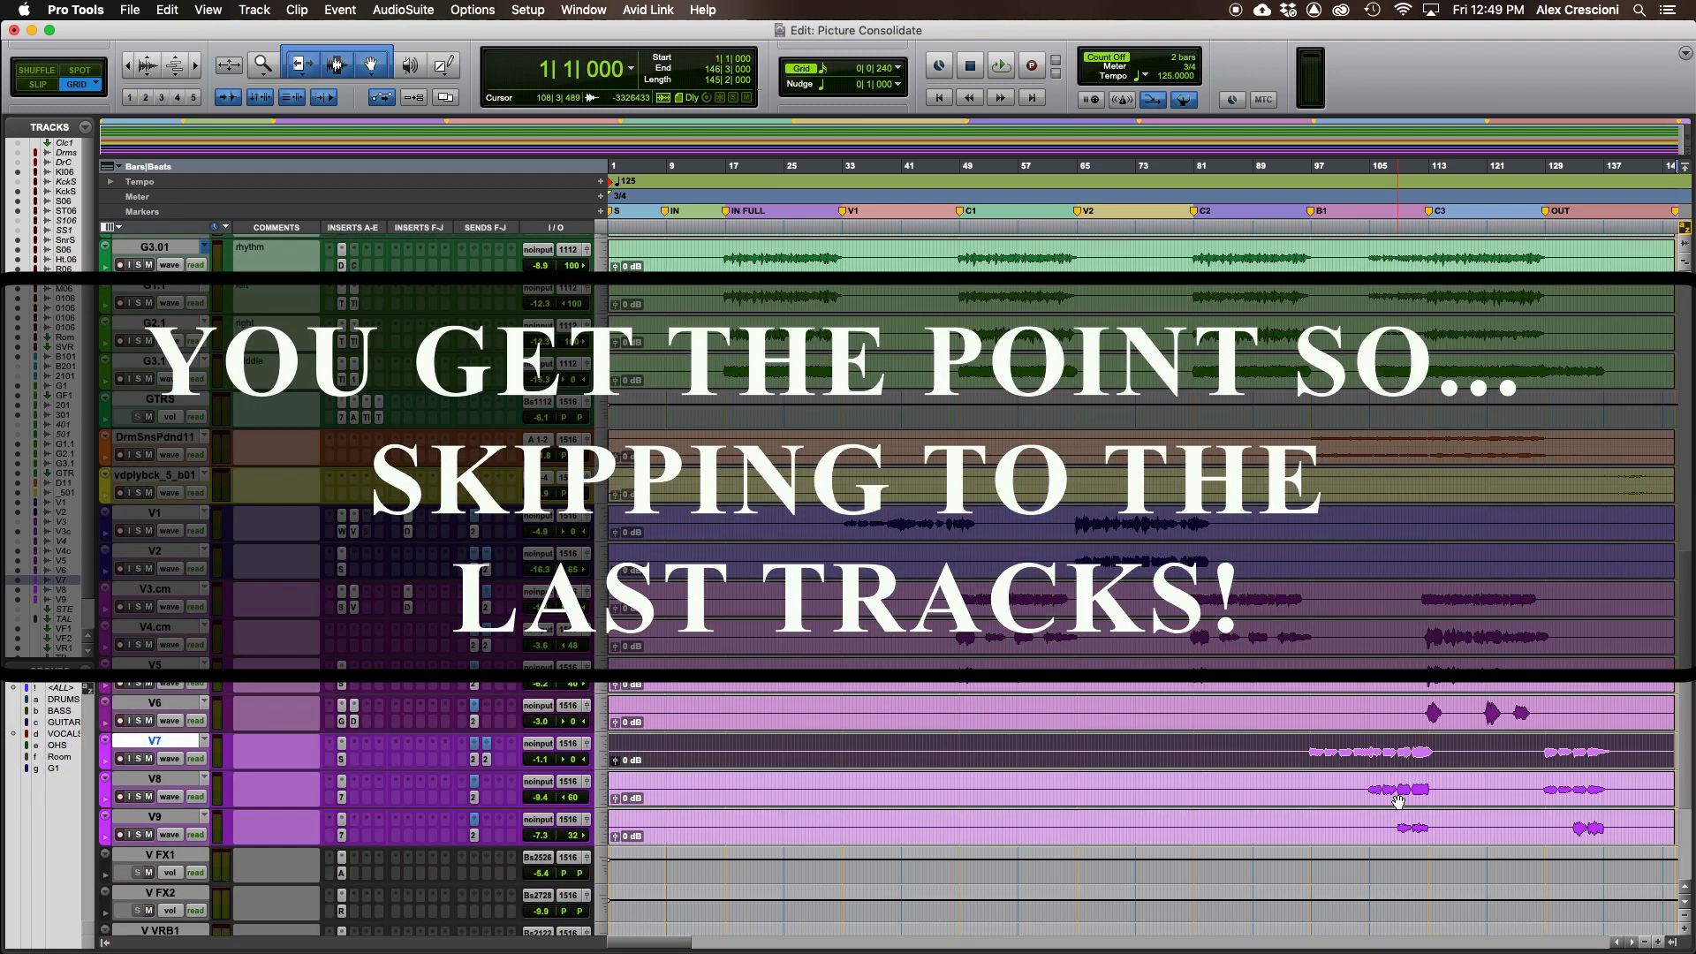
# - Rename the V8 clip and its disk file to 31) V8
pyautogui.doubleClick(1405, 789)
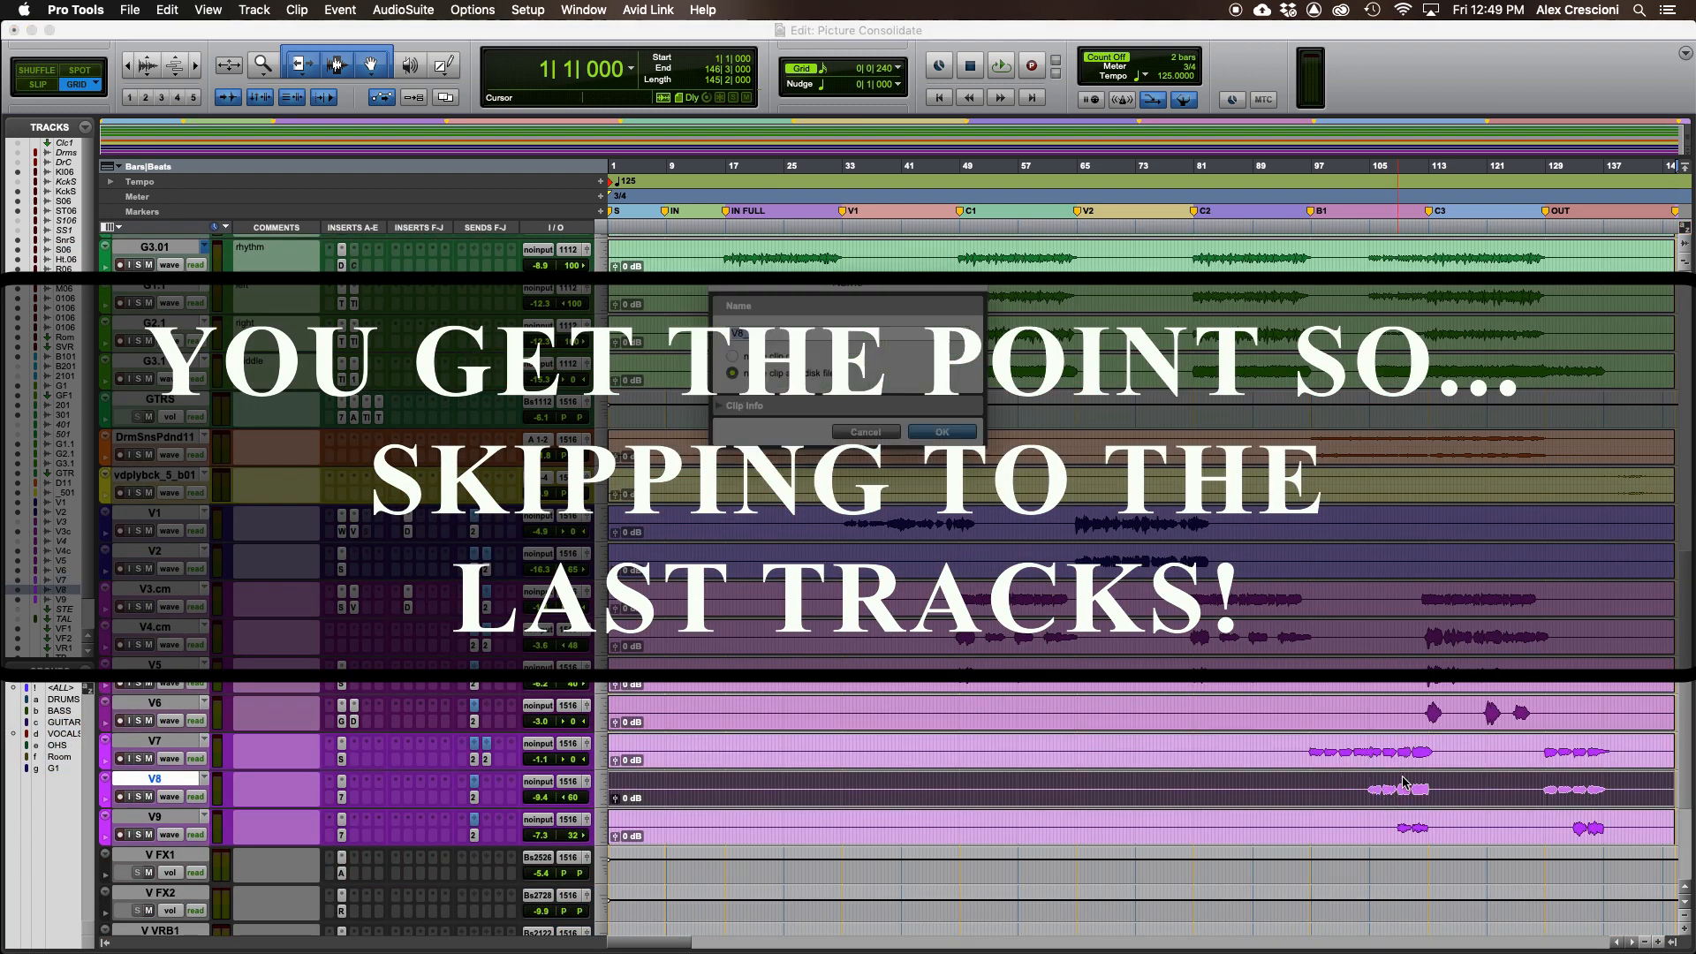
pyautogui.write('31) V')
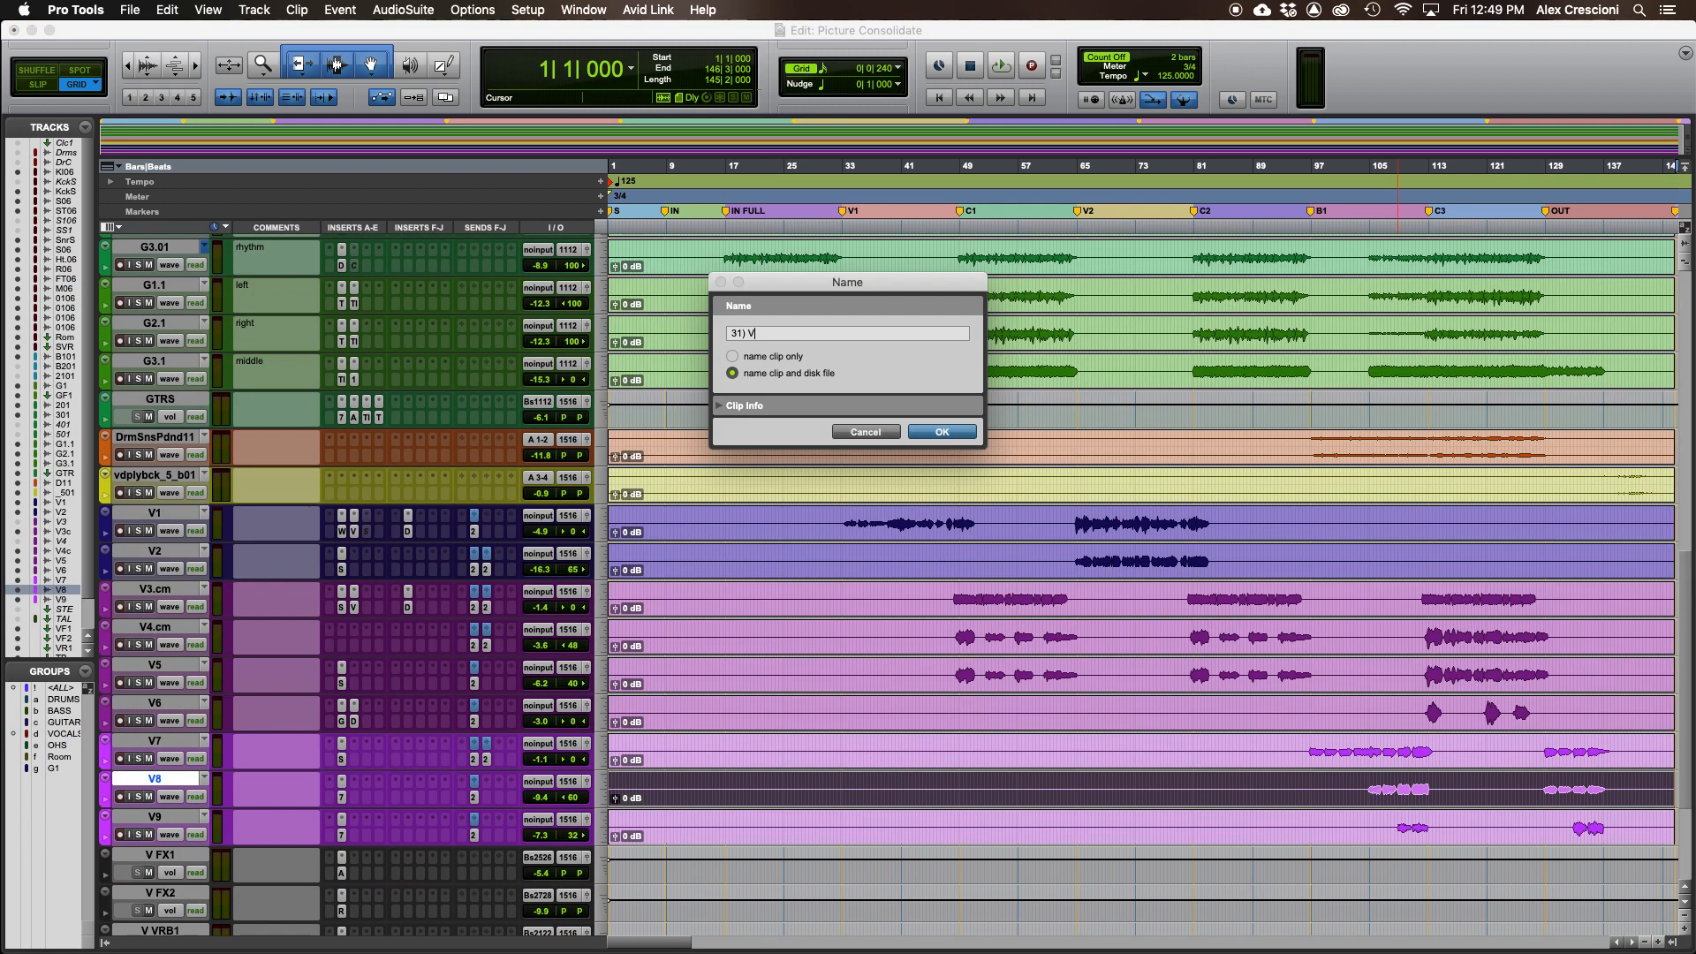
pyautogui.write('8')
pyautogui.press('Return')
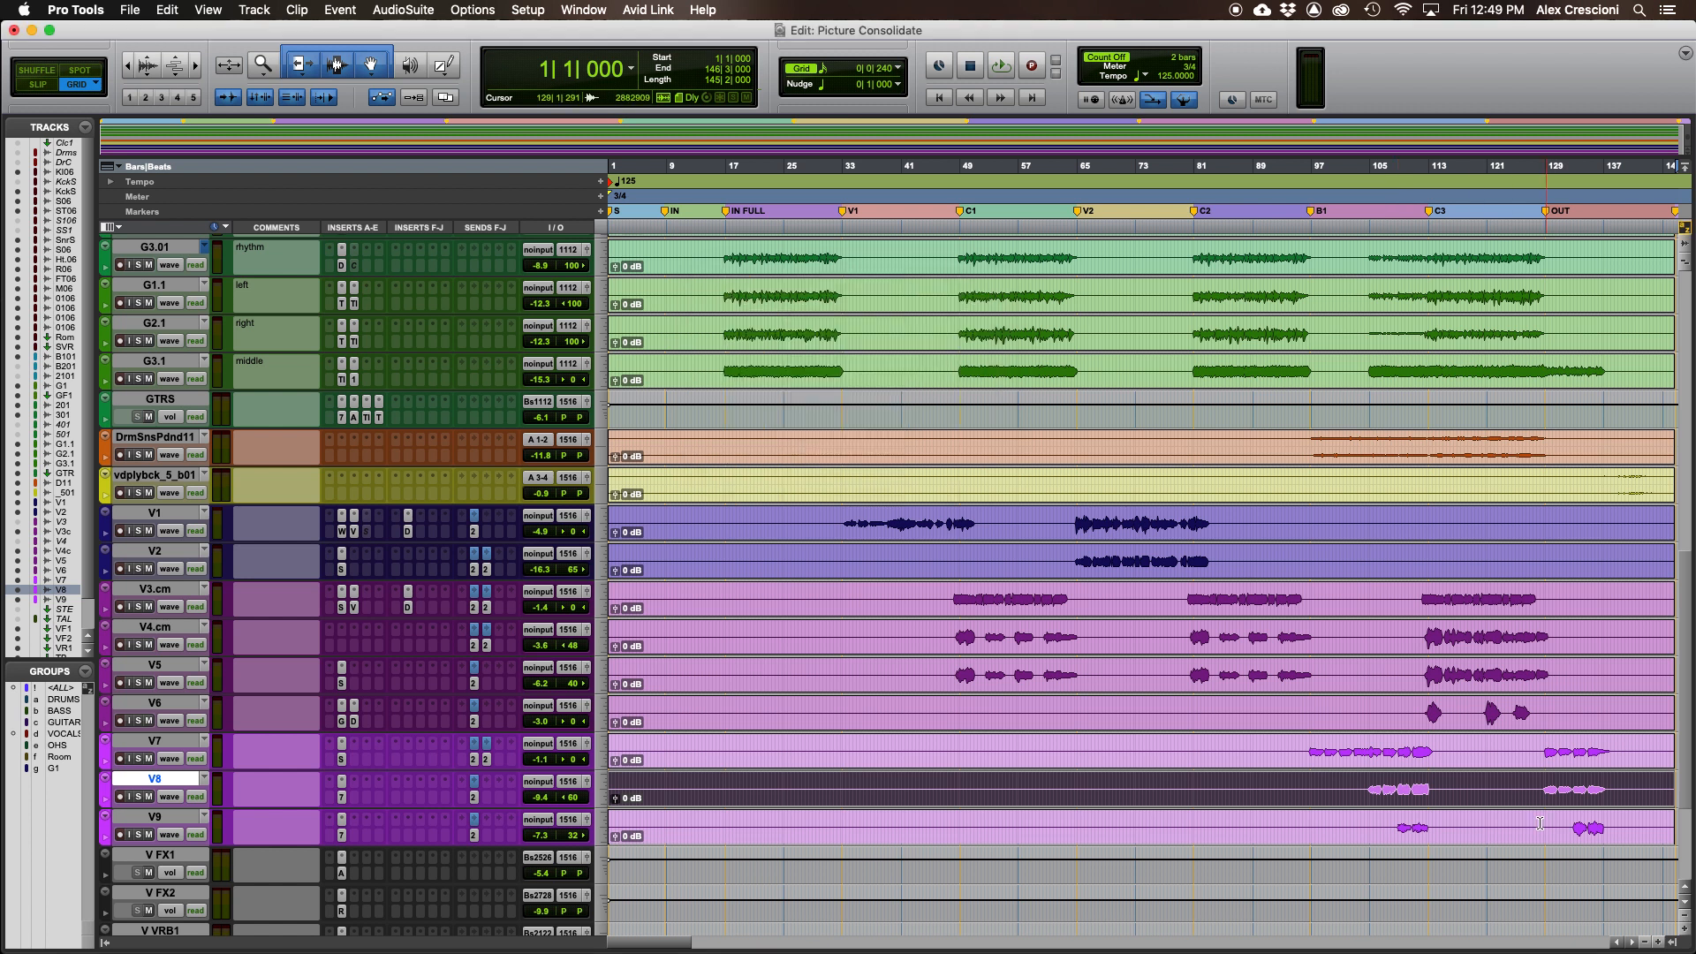
# - Rename the V9 clip and its disk file to 32) V9
pyautogui.doubleClick(1414, 829)
pyautogui.write('32')
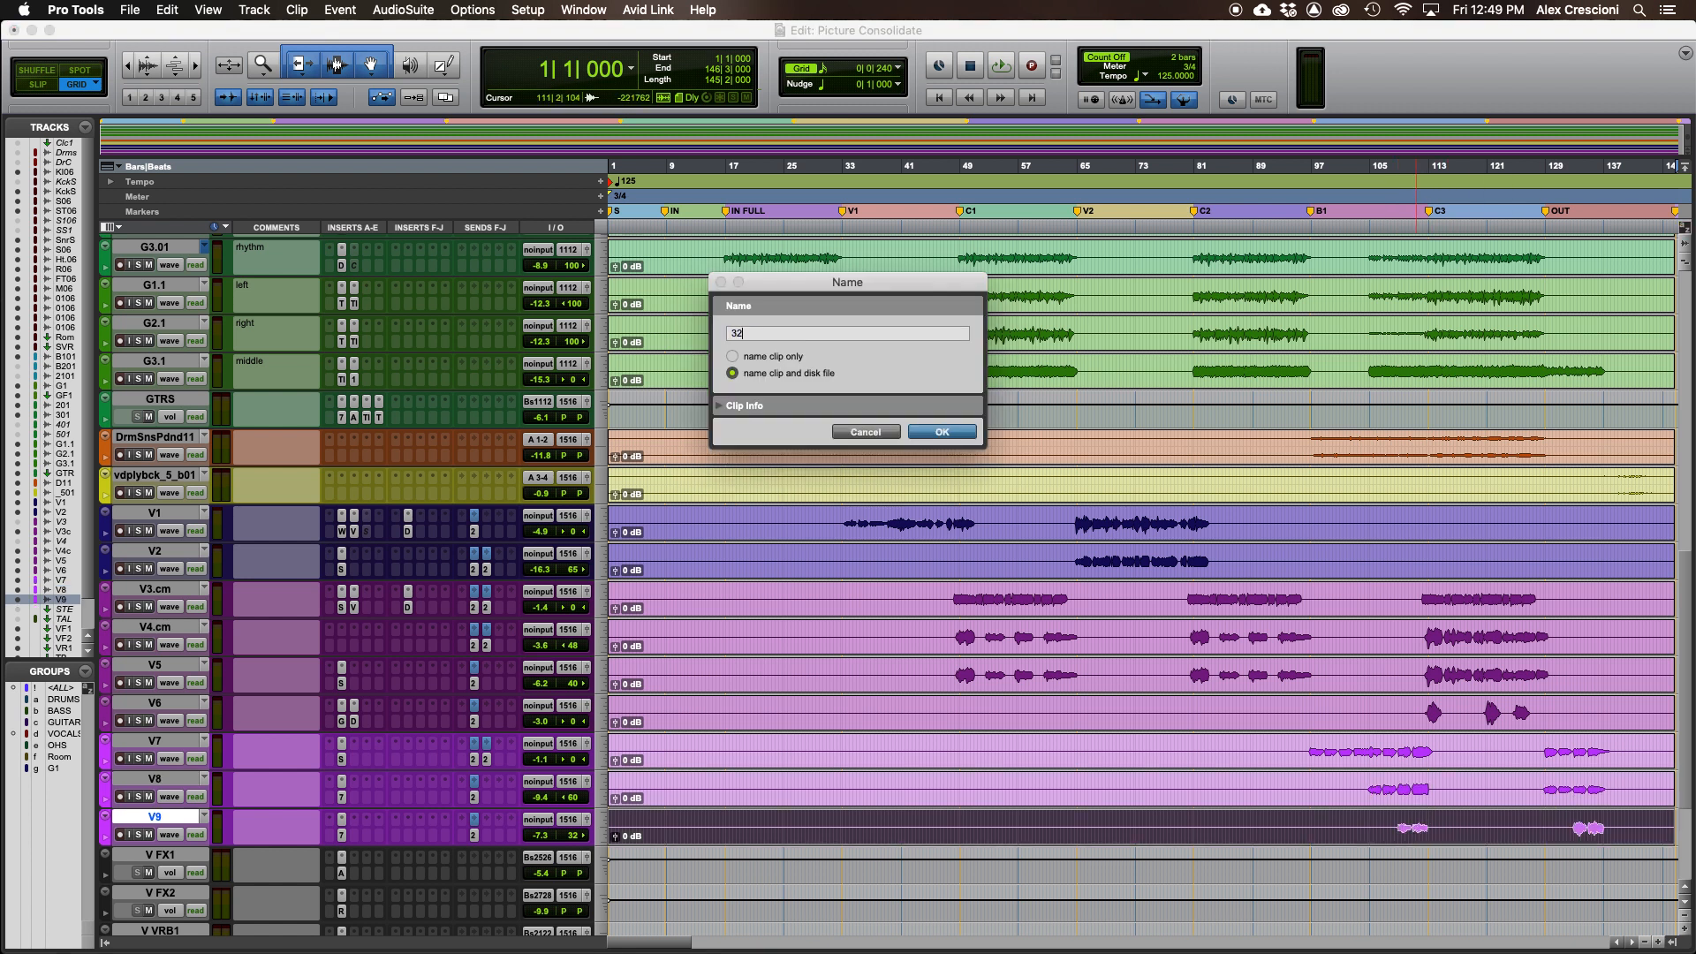
pyautogui.write(') V9')
pyautogui.press('Return')
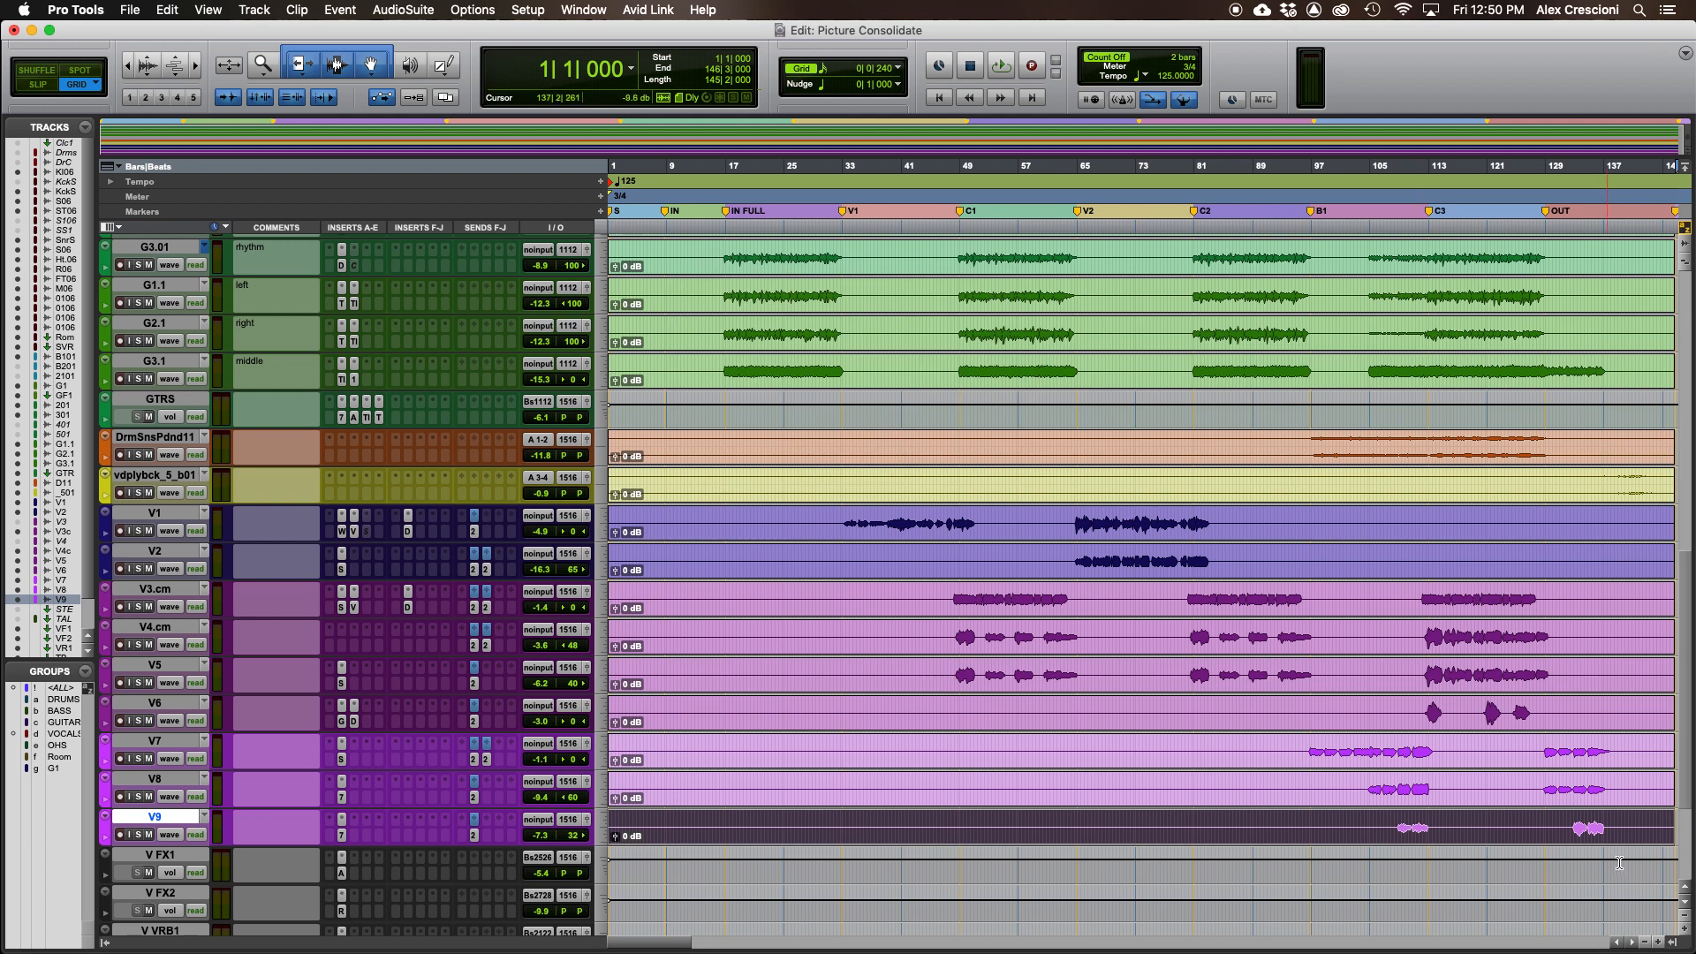
# - Select all renamed clips across the tracks and open the export dialog to save them as files
pyautogui.scroll(15, 1689, 770)
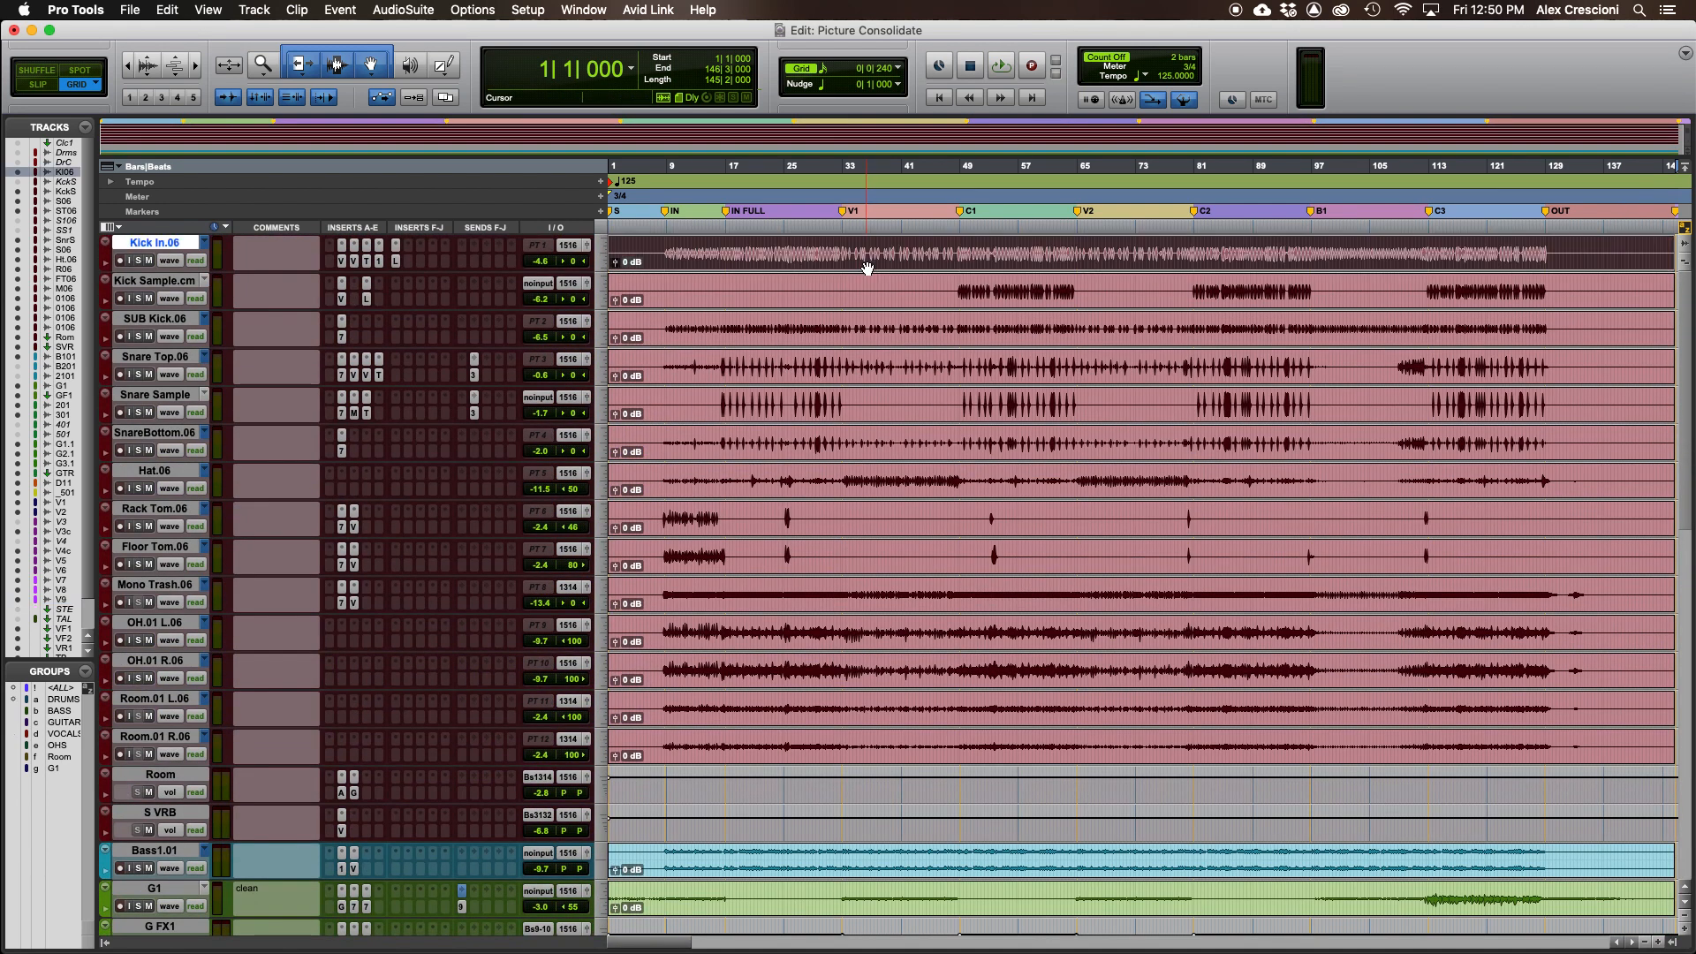
pyautogui.click(864, 267)
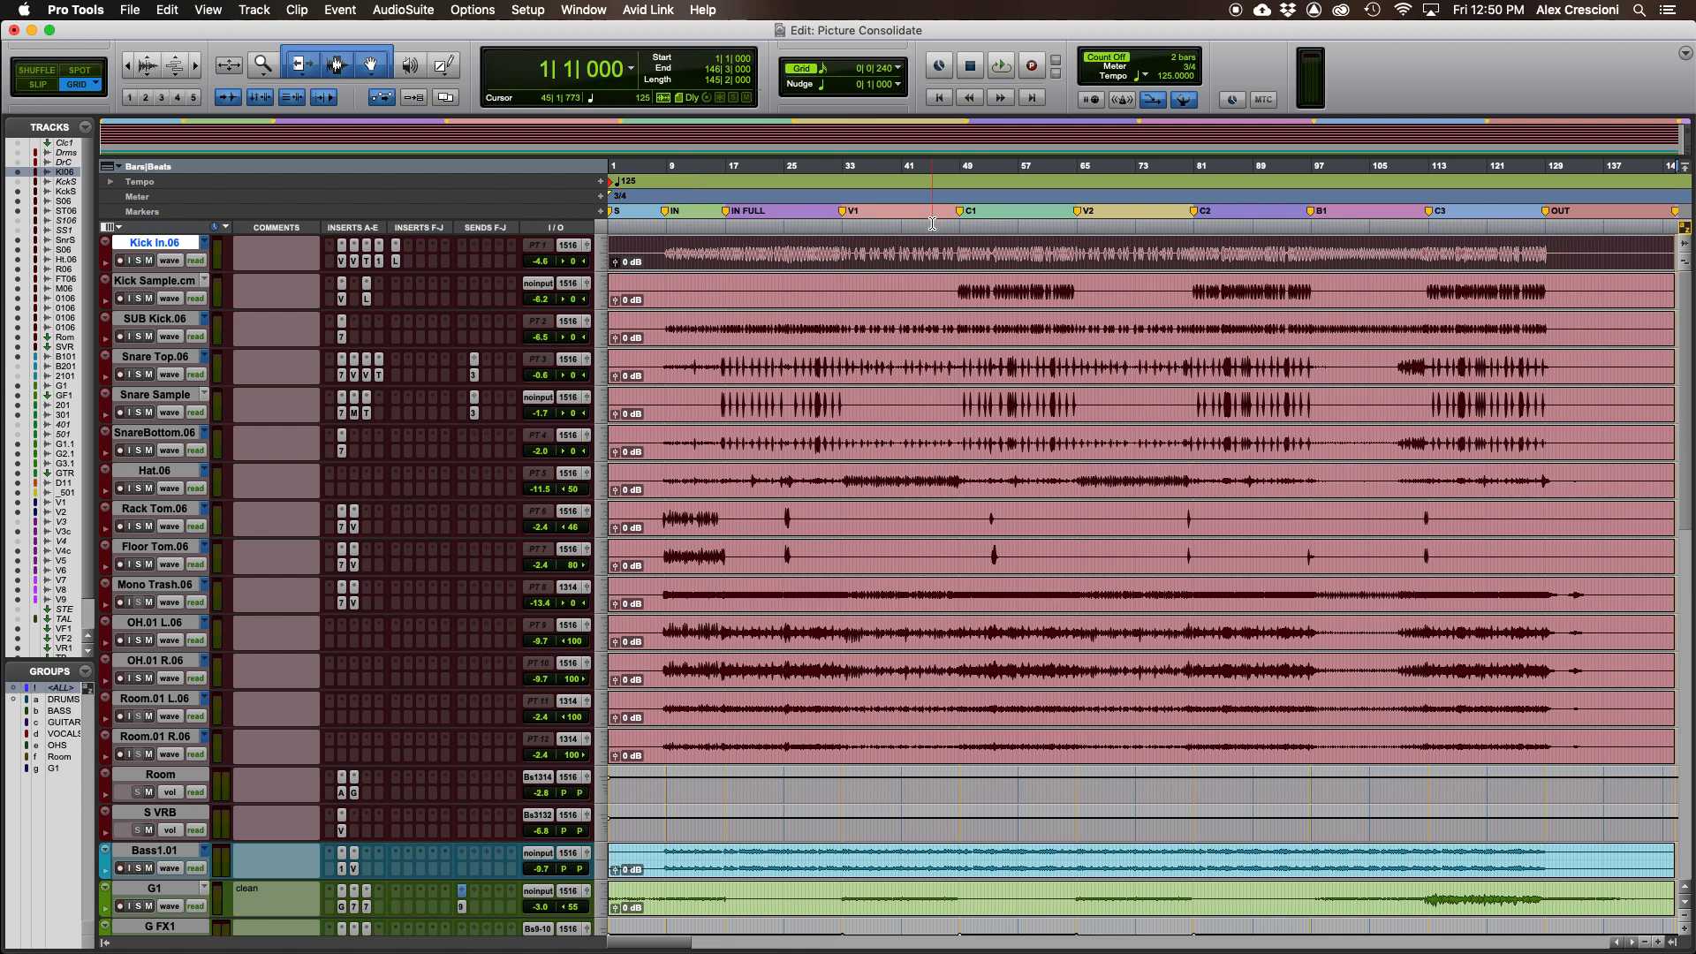
pyautogui.scroll(-15, 1689, 783)
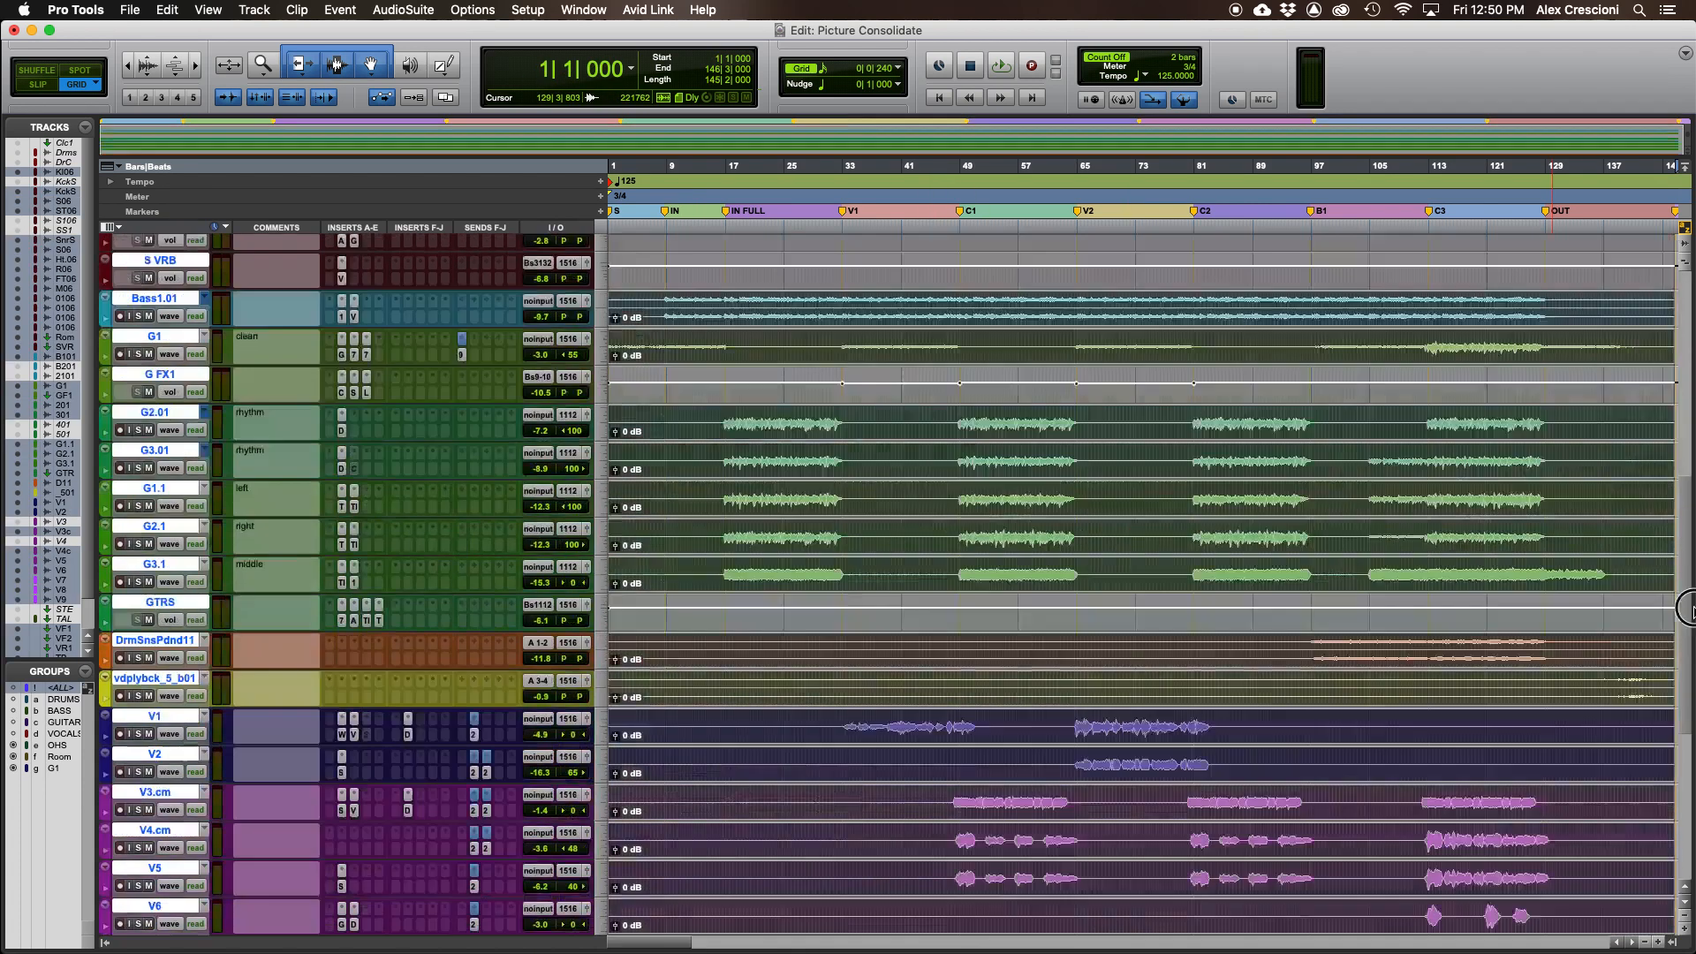
pyautogui.moveTo(1691, 783); pyautogui.dragTo(1678, 208)
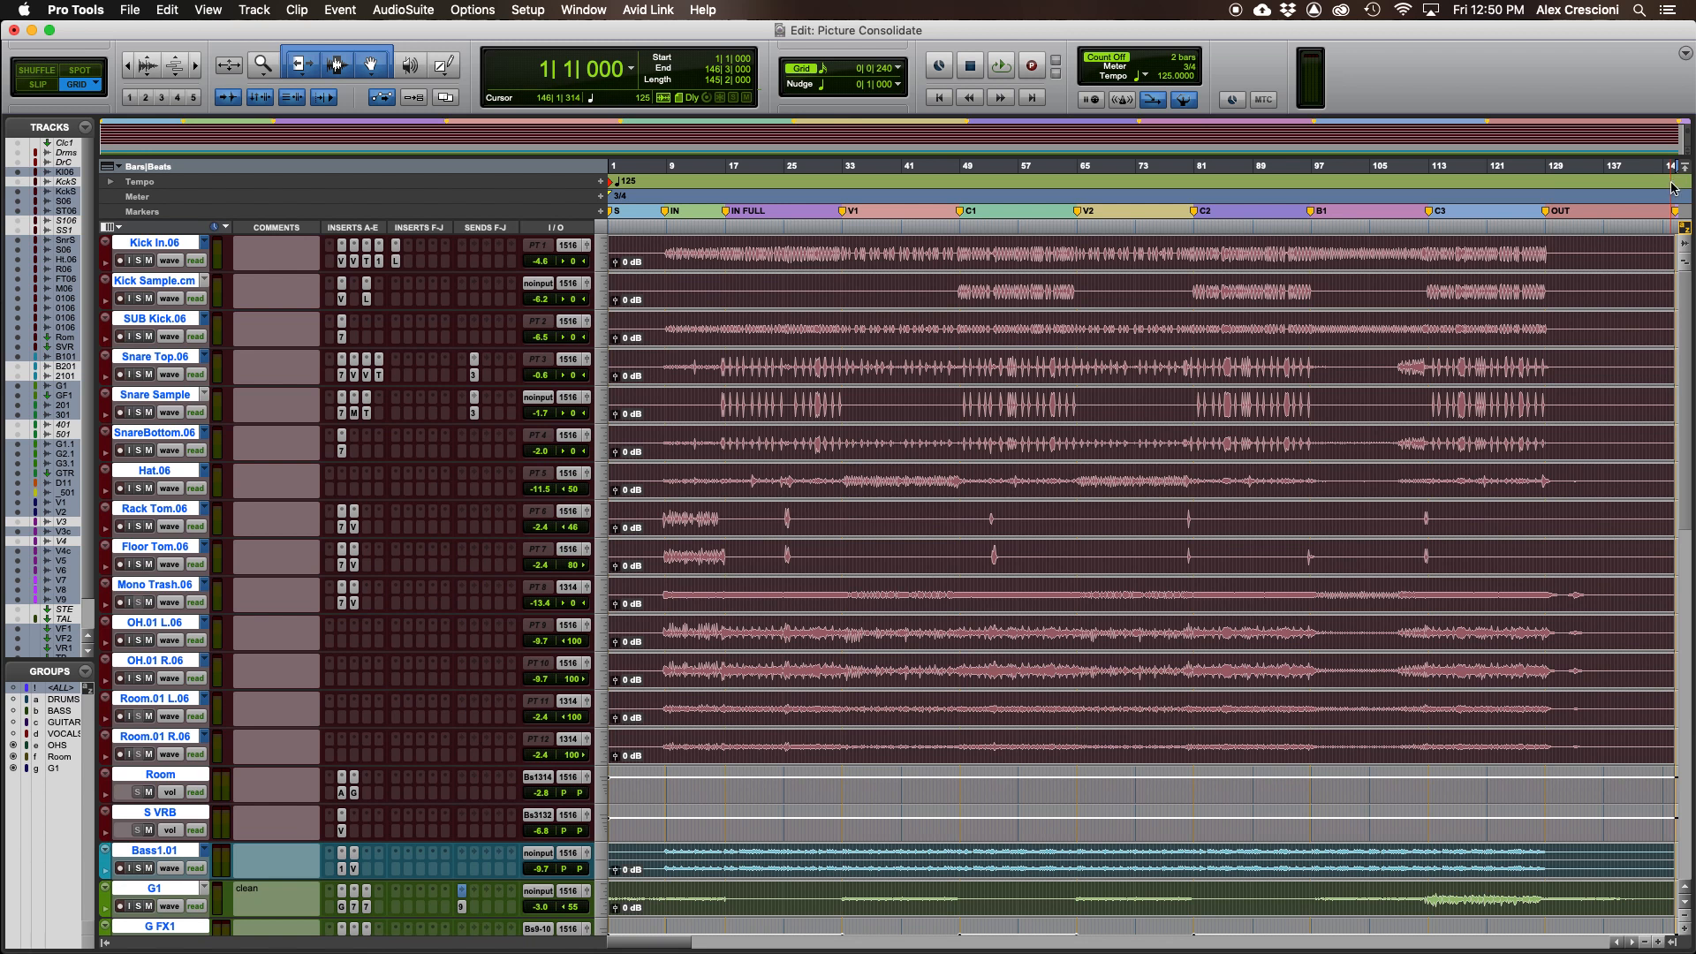
pyautogui.press('super+shift+k')
pyautogui.moveTo(920, 235)
pyautogui.mouseDown()
pyautogui.moveTo(977, 235)
pyautogui.moveTo(919, 200)
pyautogui.moveTo(924, 277)
pyautogui.moveTo(1130, 415)
pyautogui.moveTo(979, 260)
pyautogui.moveTo(889, 236)
pyautogui.mouseUp()
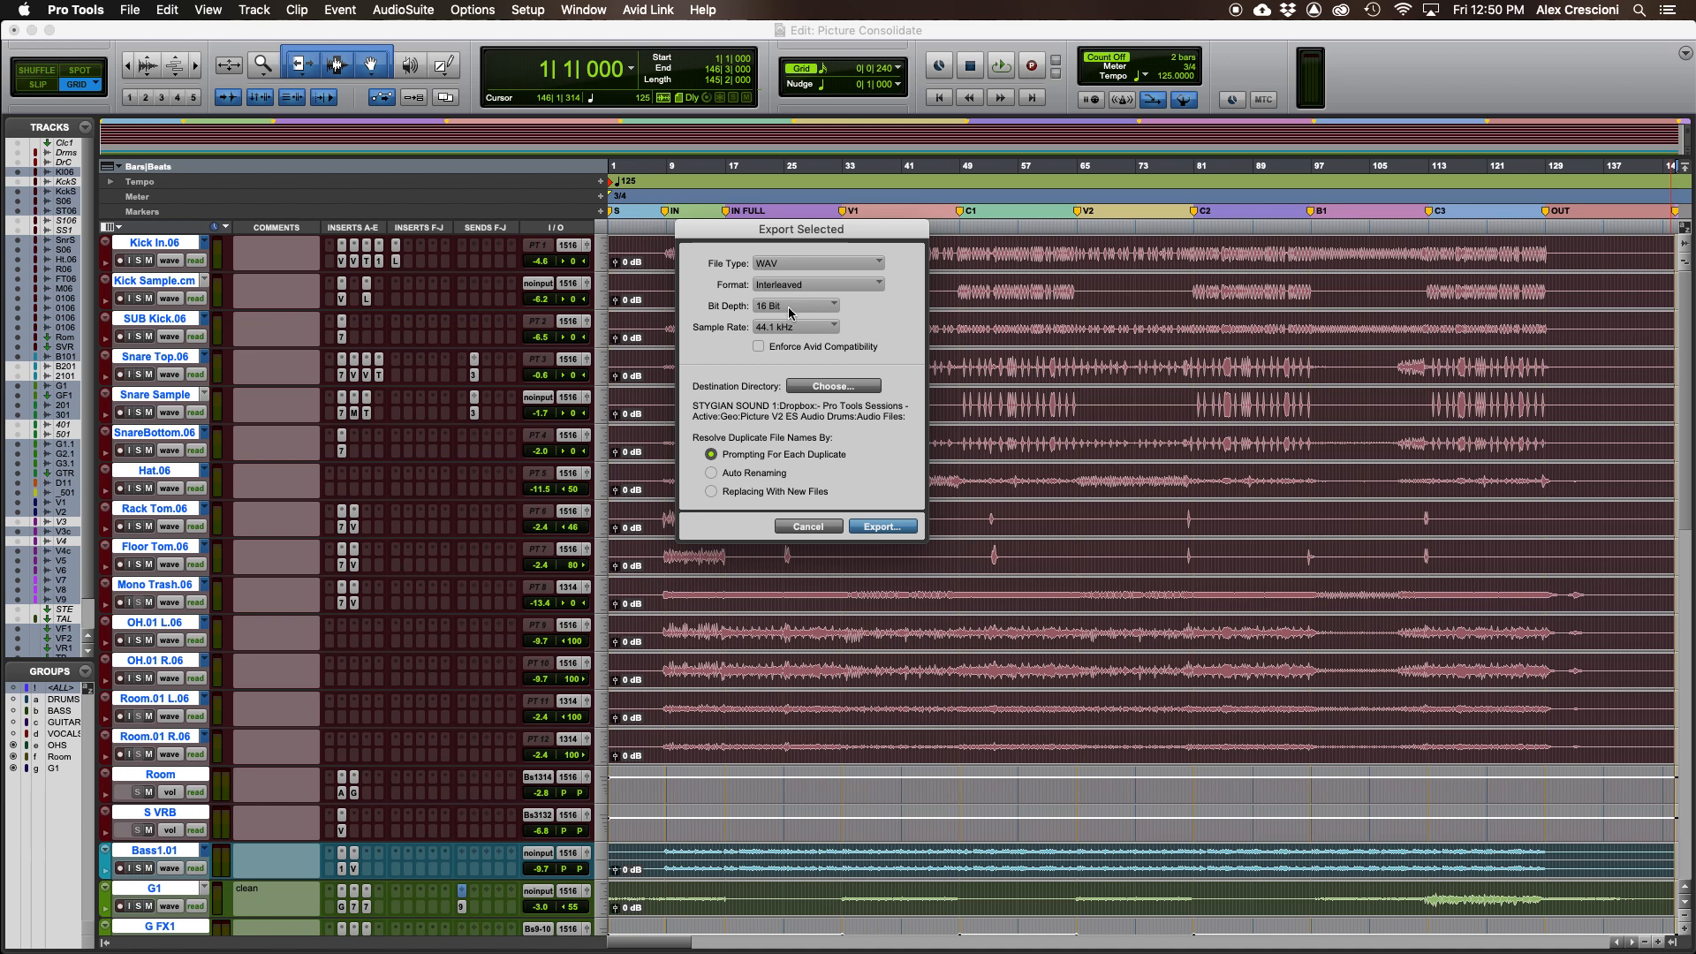
# - Create a Desktop folder named PICTURE CONSOLIDATE as the export destination and export the selected clips into it
pyautogui.click(833, 387)
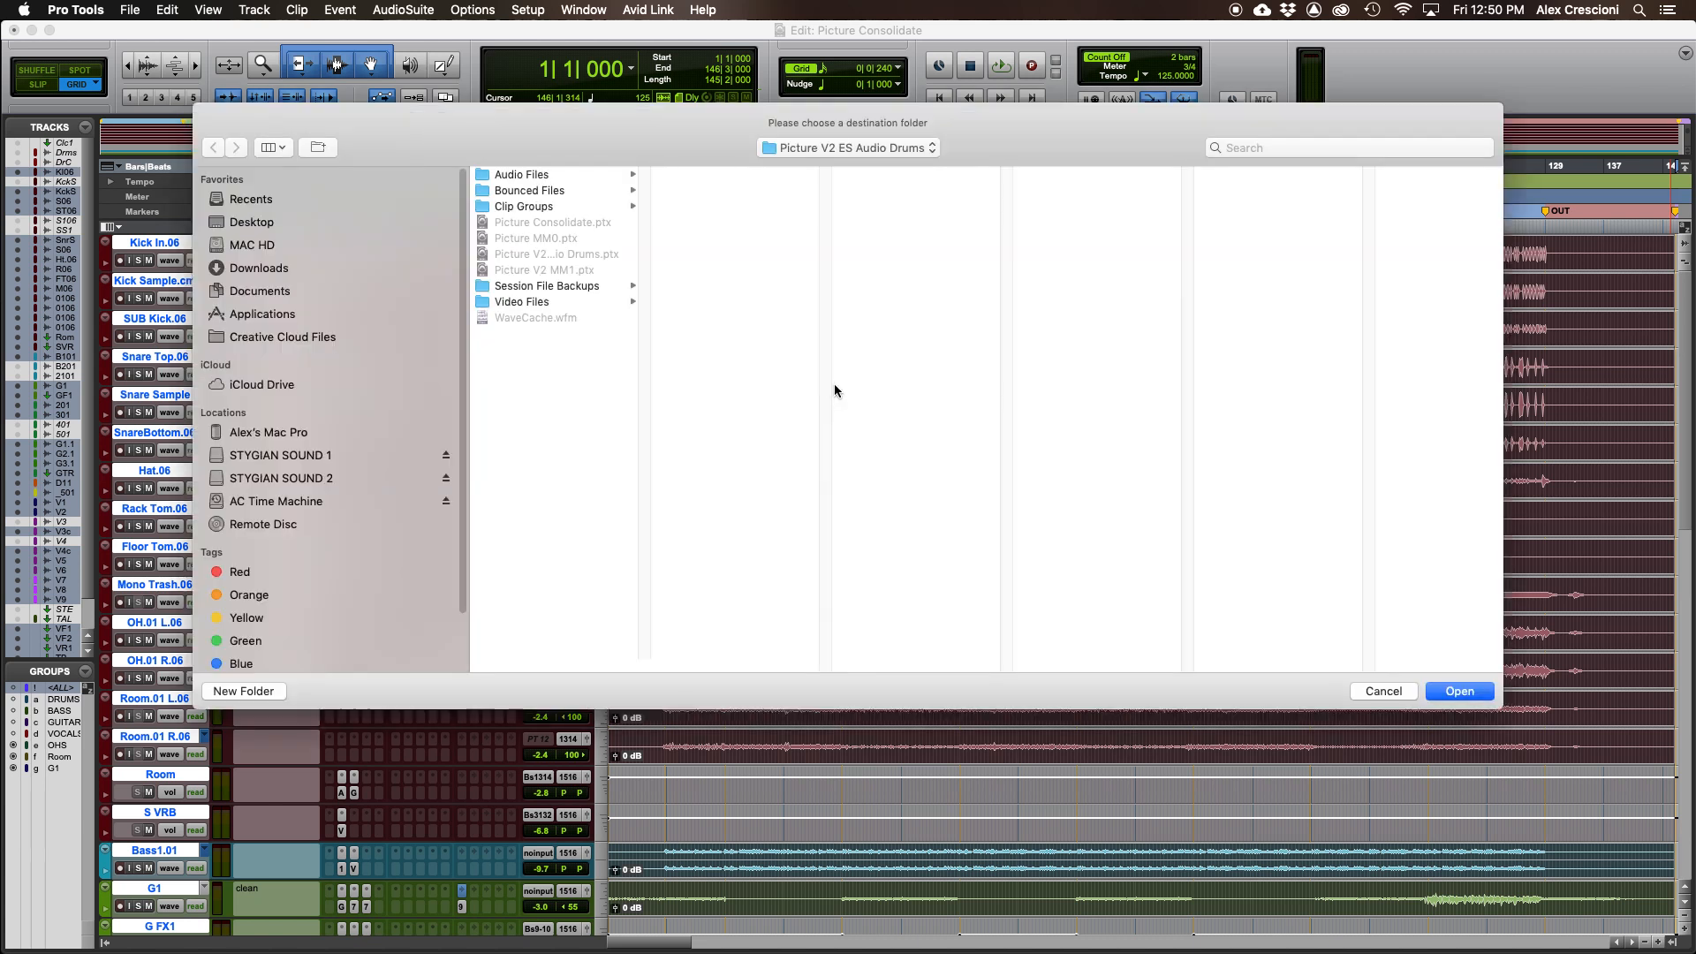
pyautogui.click(266, 270)
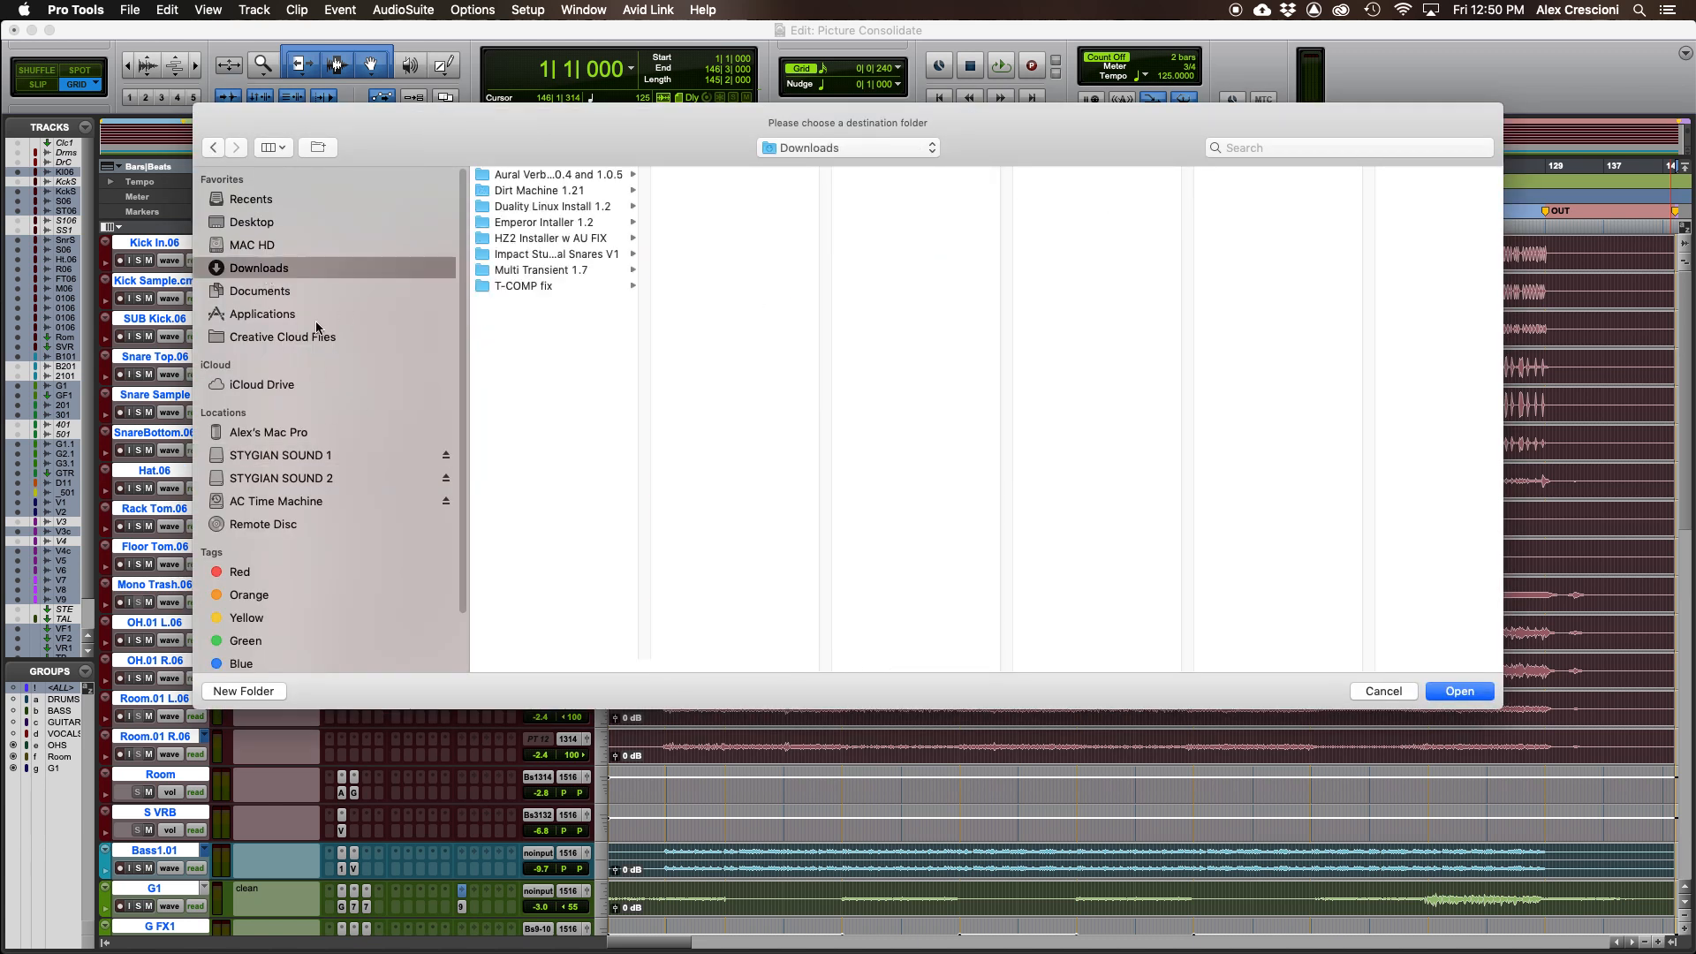
pyautogui.click(263, 226)
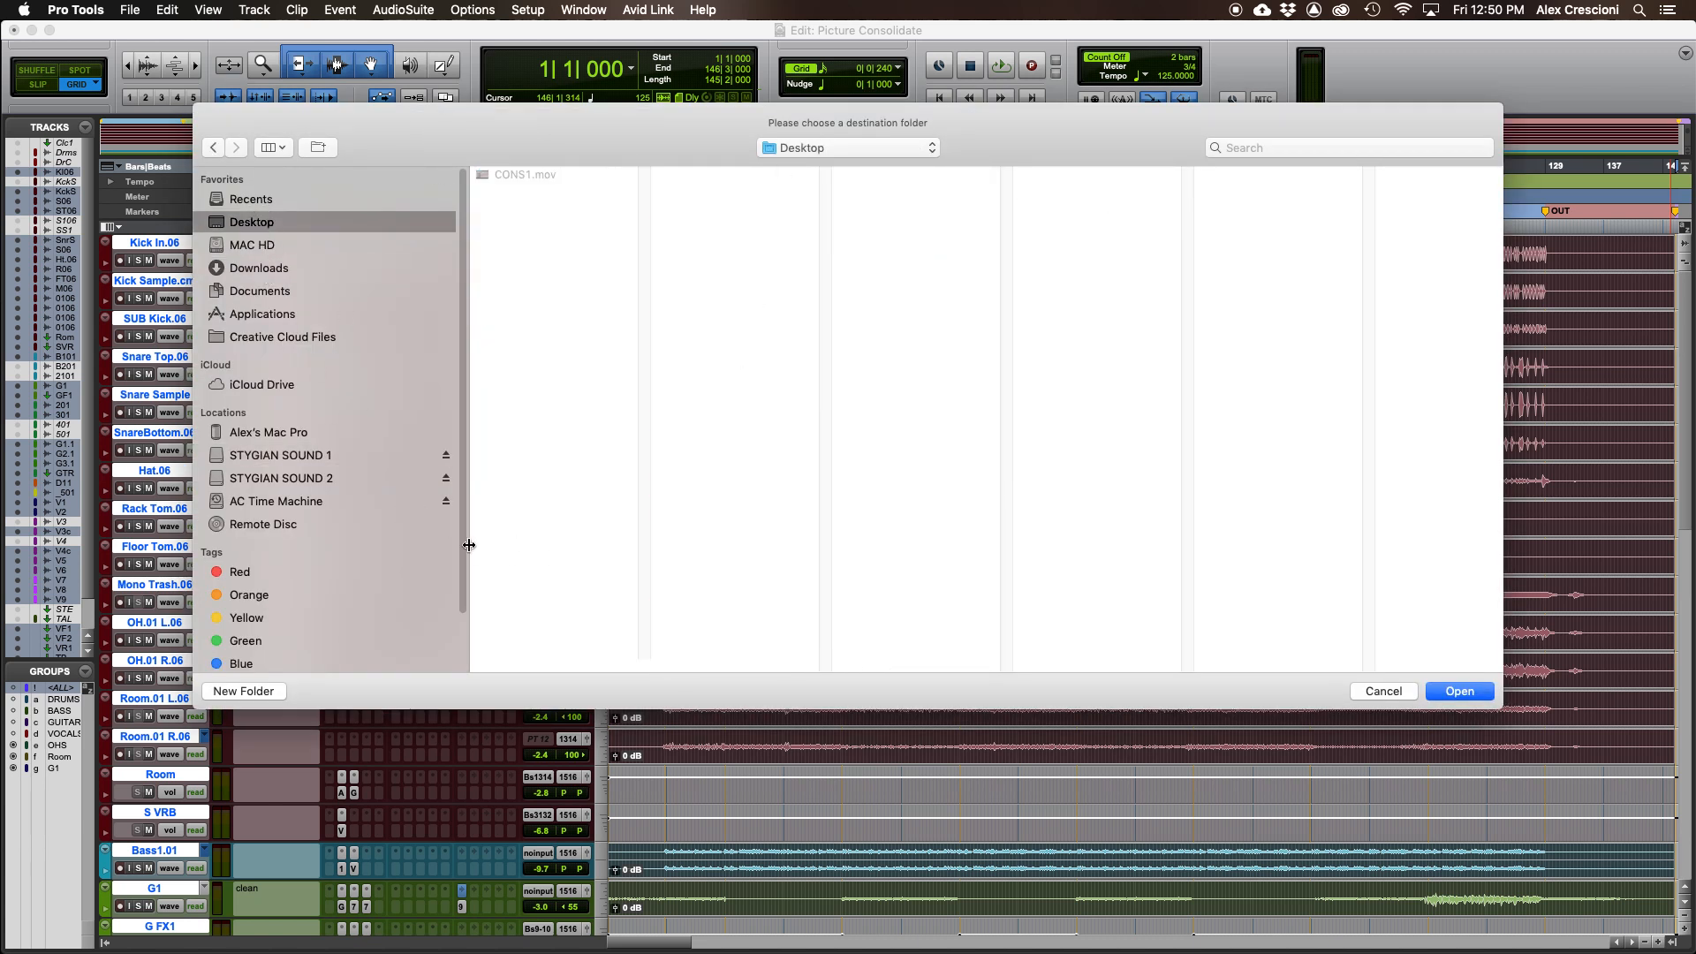
pyautogui.click(231, 691)
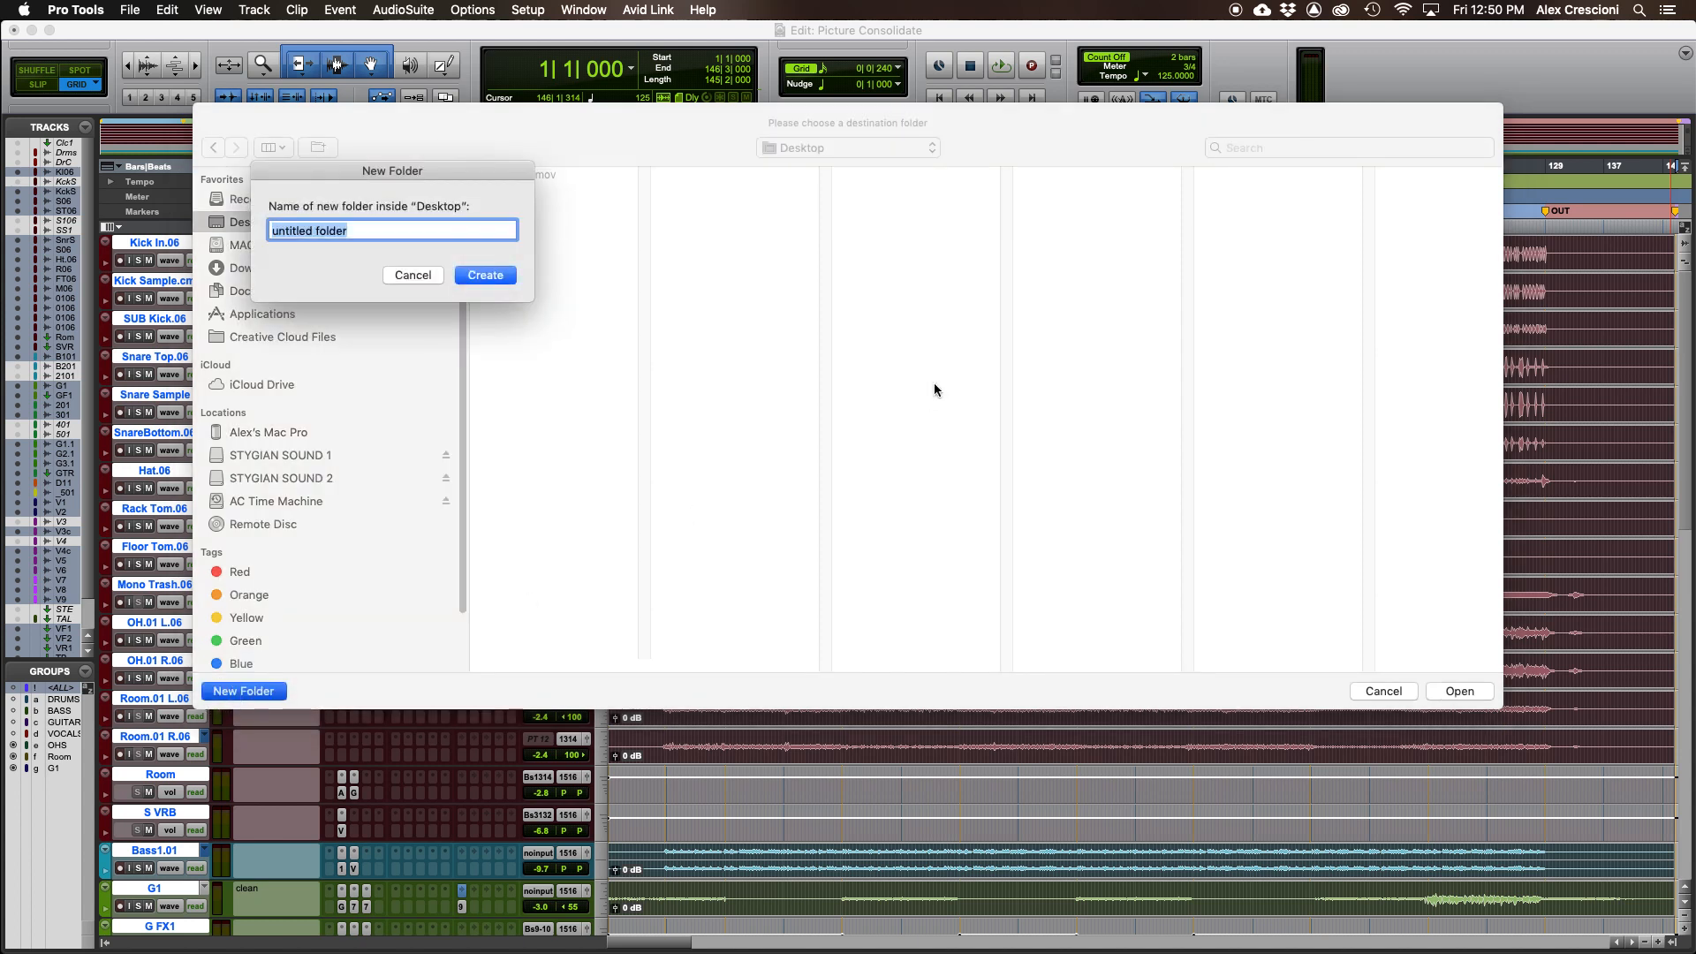
pyautogui.write('PICTURE CONSOLIDATE')
pyautogui.press('Return')
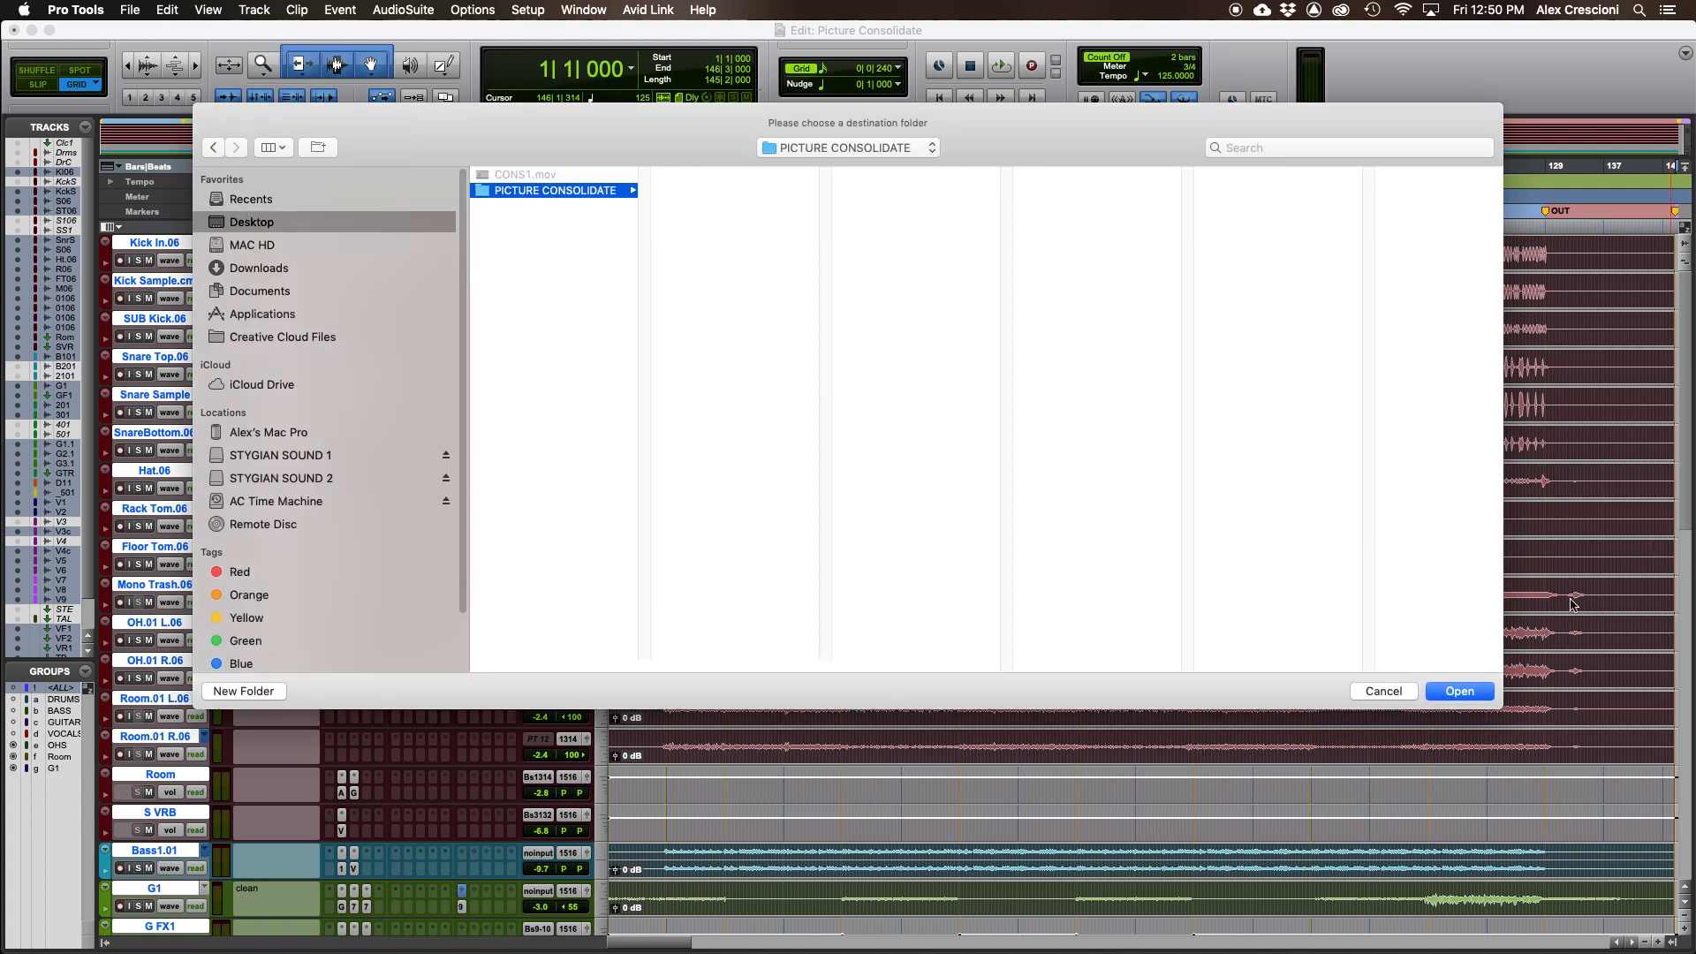
pyautogui.click(1460, 692)
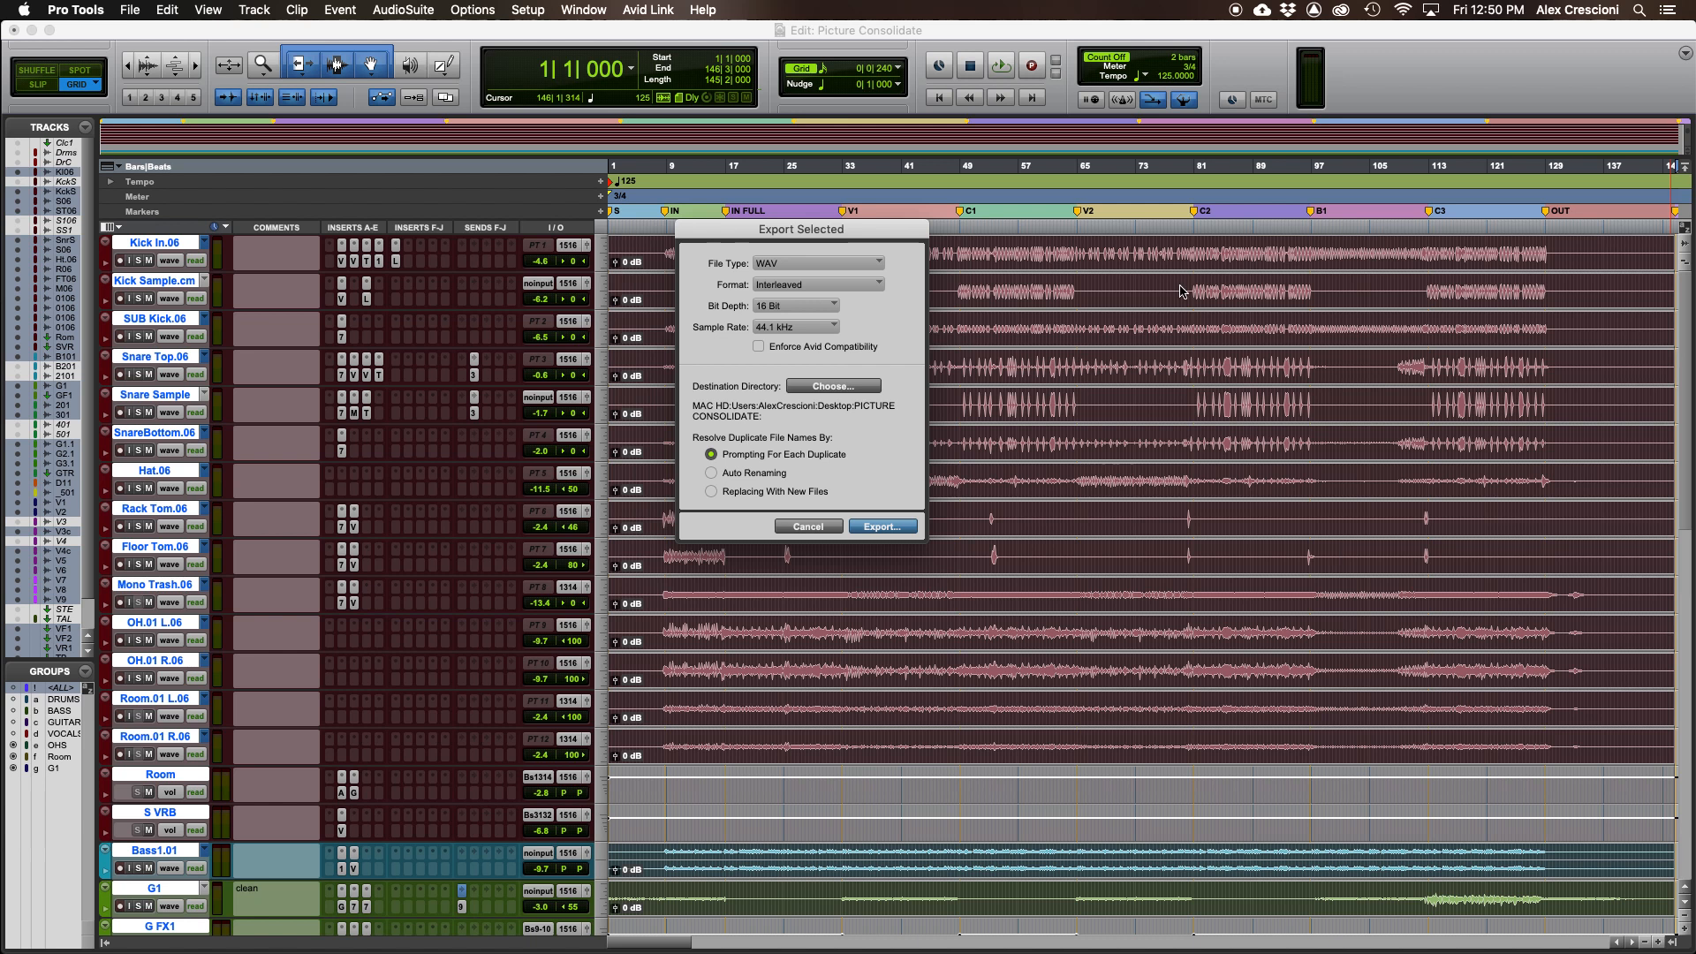
pyautogui.click(871, 530)
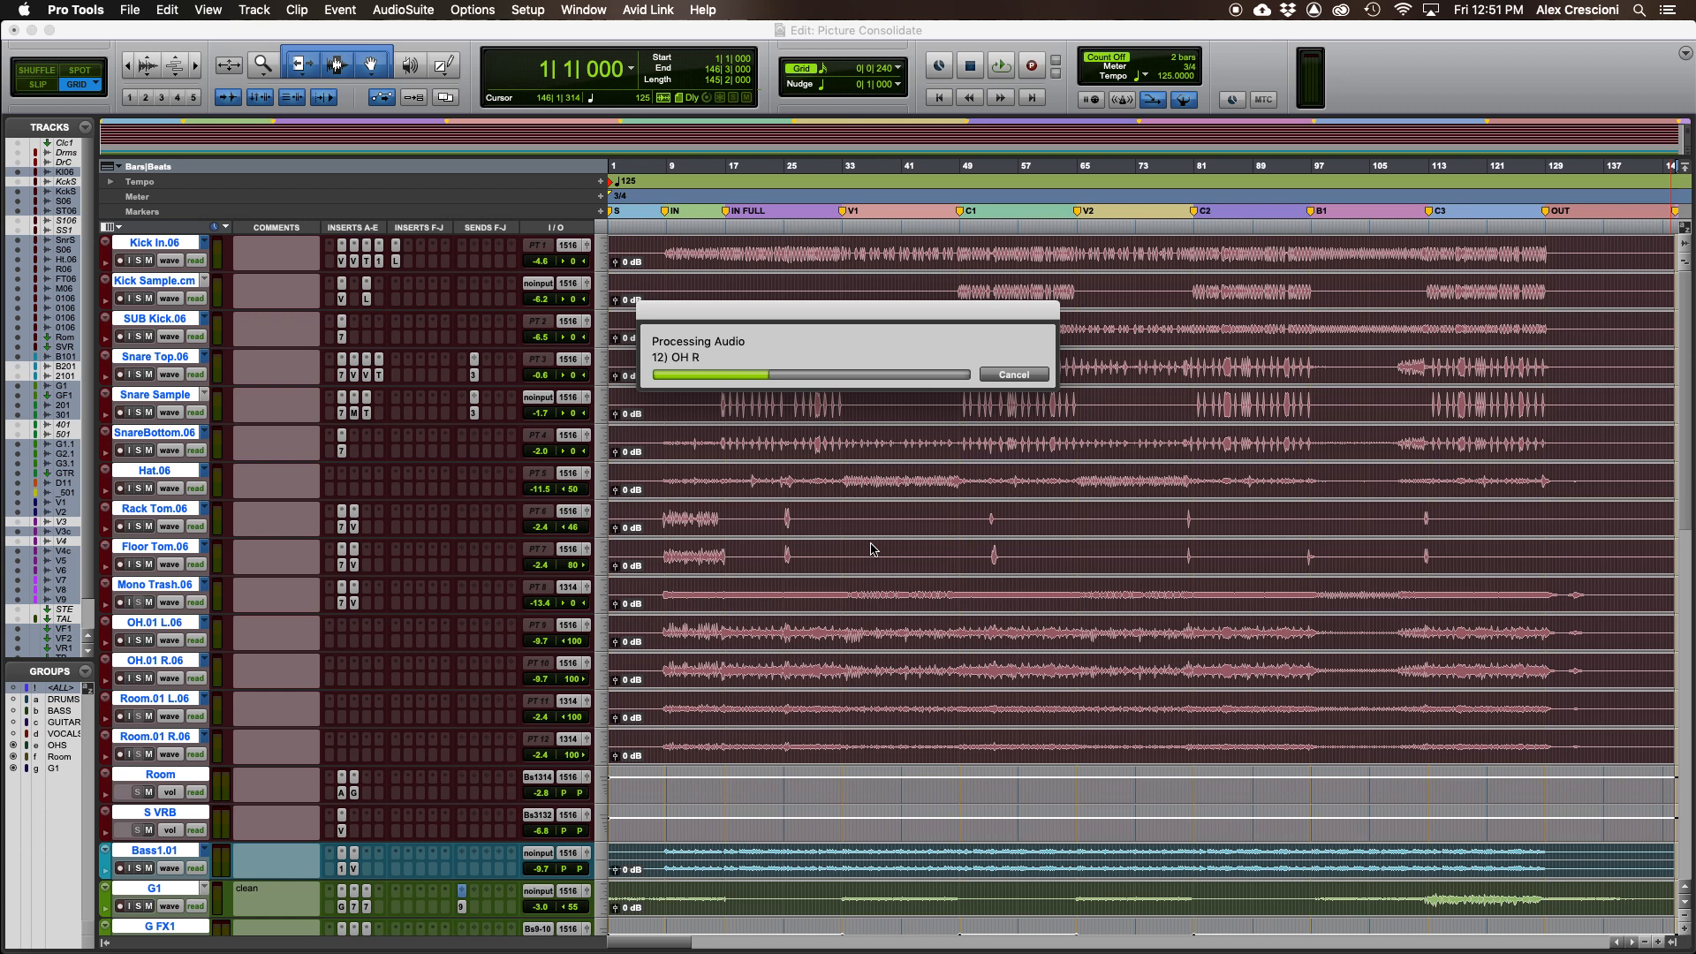
# - Switch to Finder by minimizing Pro Tools and open the PICTURE CONSOLIDATE folder from the desktop
pyautogui.click(31, 31)
pyautogui.click(32, 31)
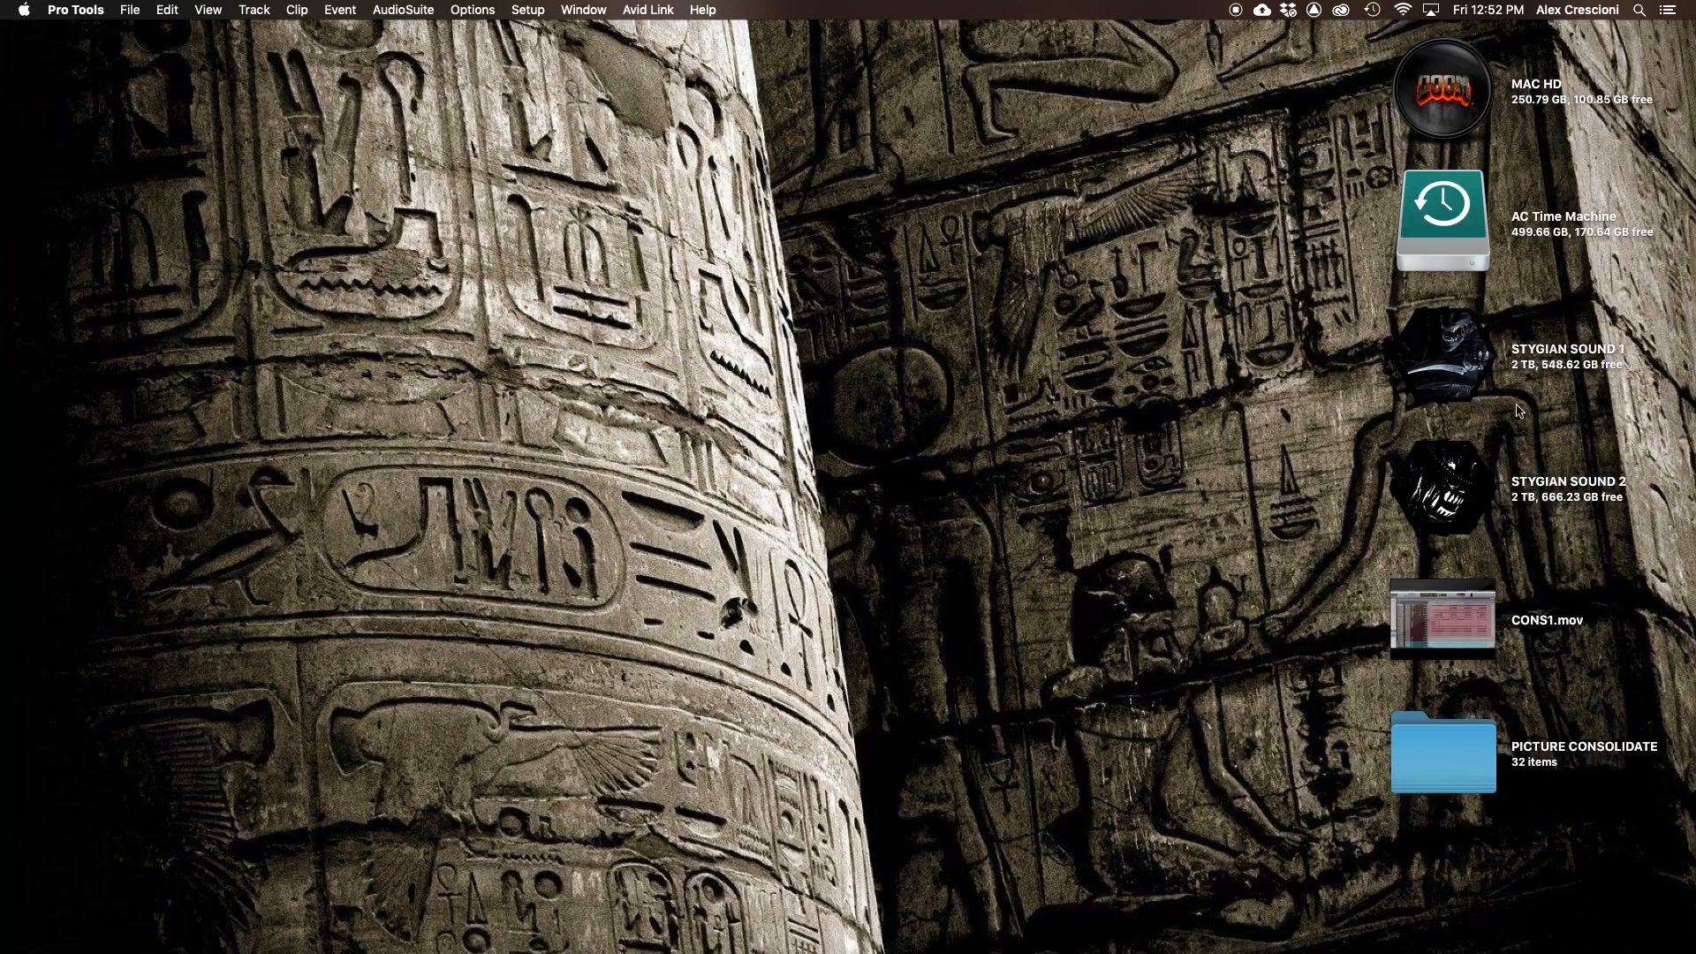
pyautogui.doubleClick(1483, 733)
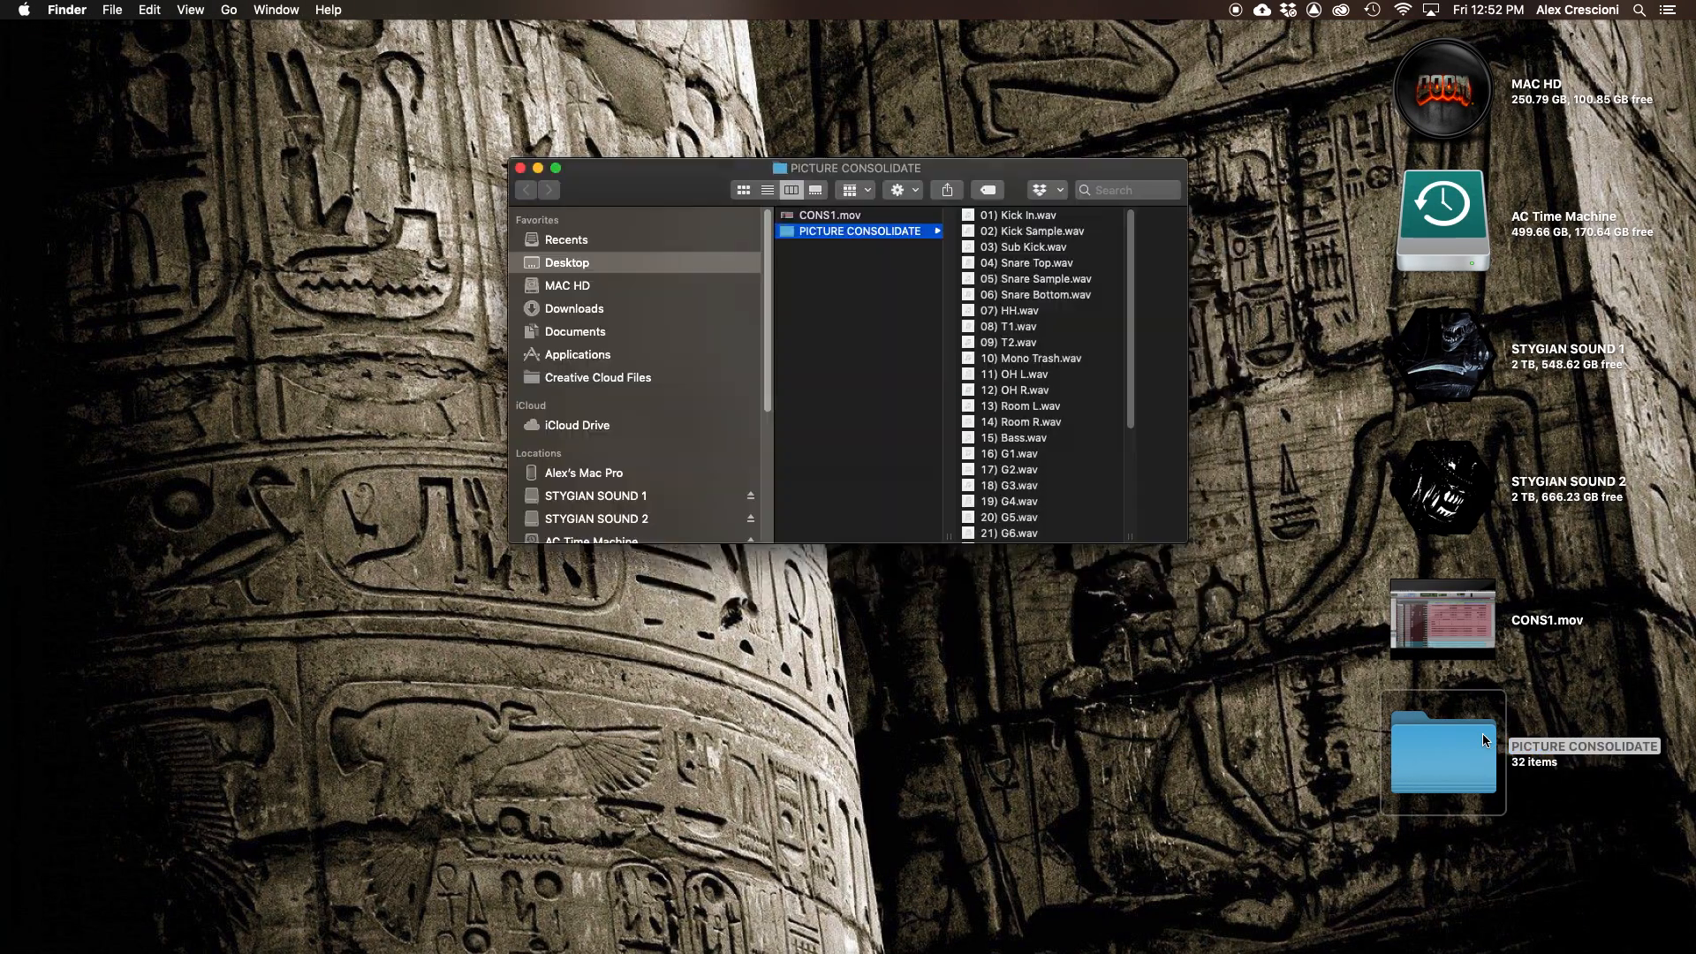
pyautogui.moveTo(865, 159); pyautogui.dragTo(627, 142)
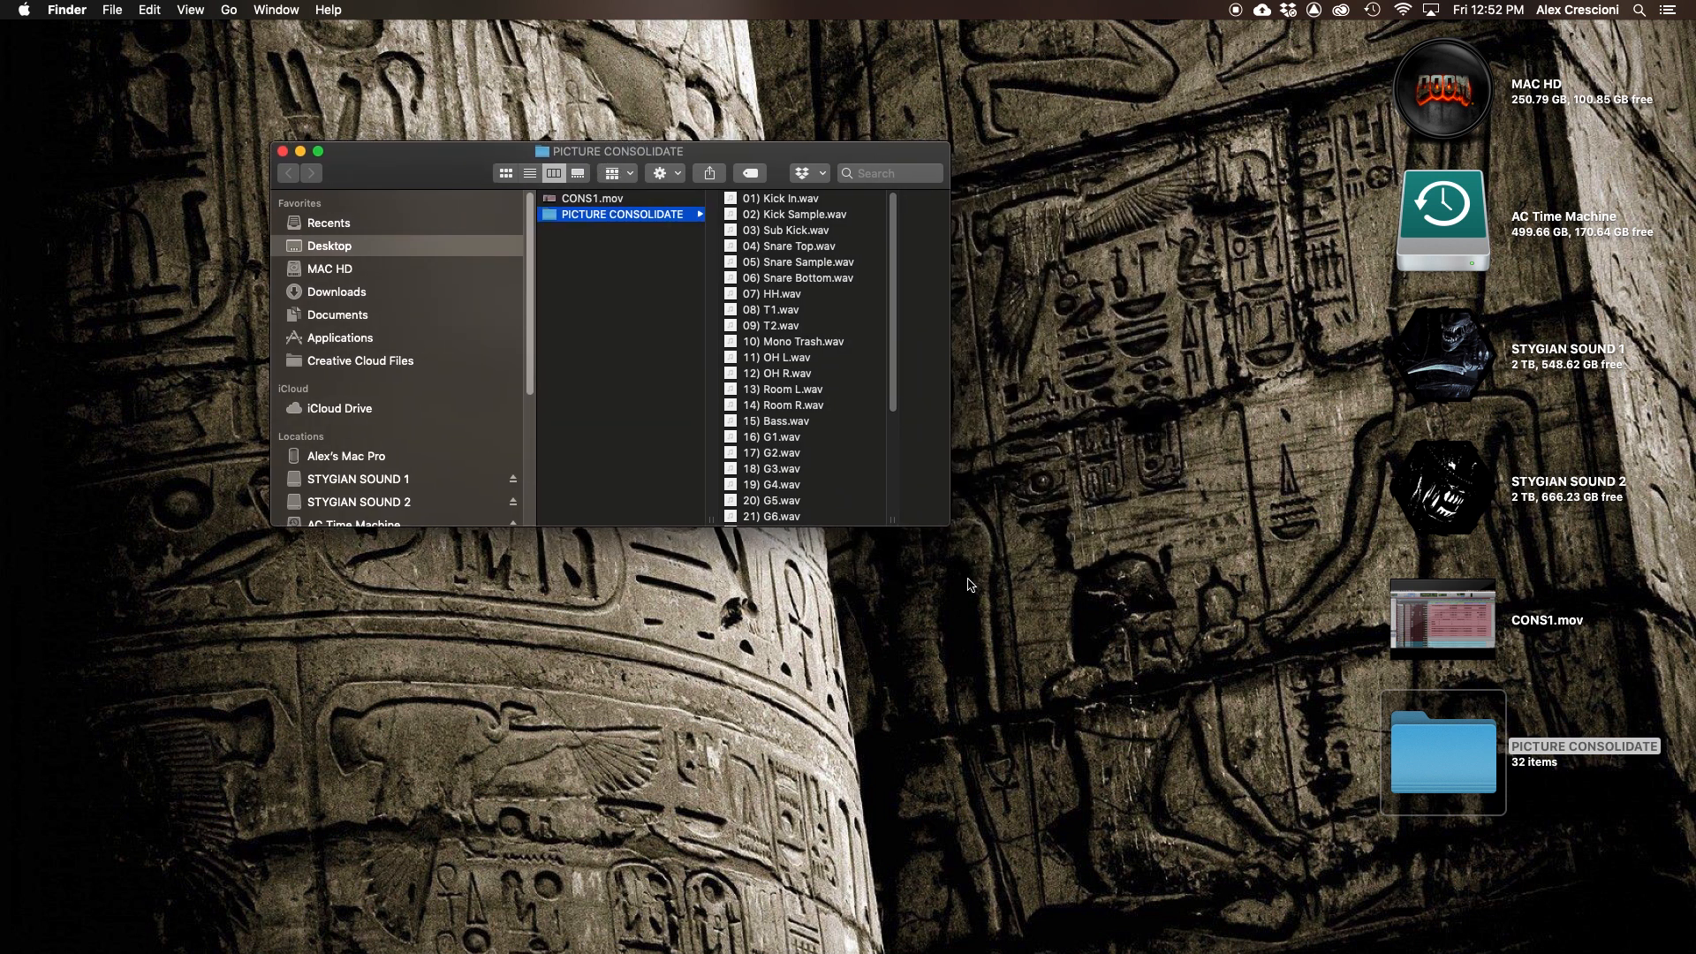
pyautogui.moveTo(891, 520); pyautogui.dragTo(1048, 523)
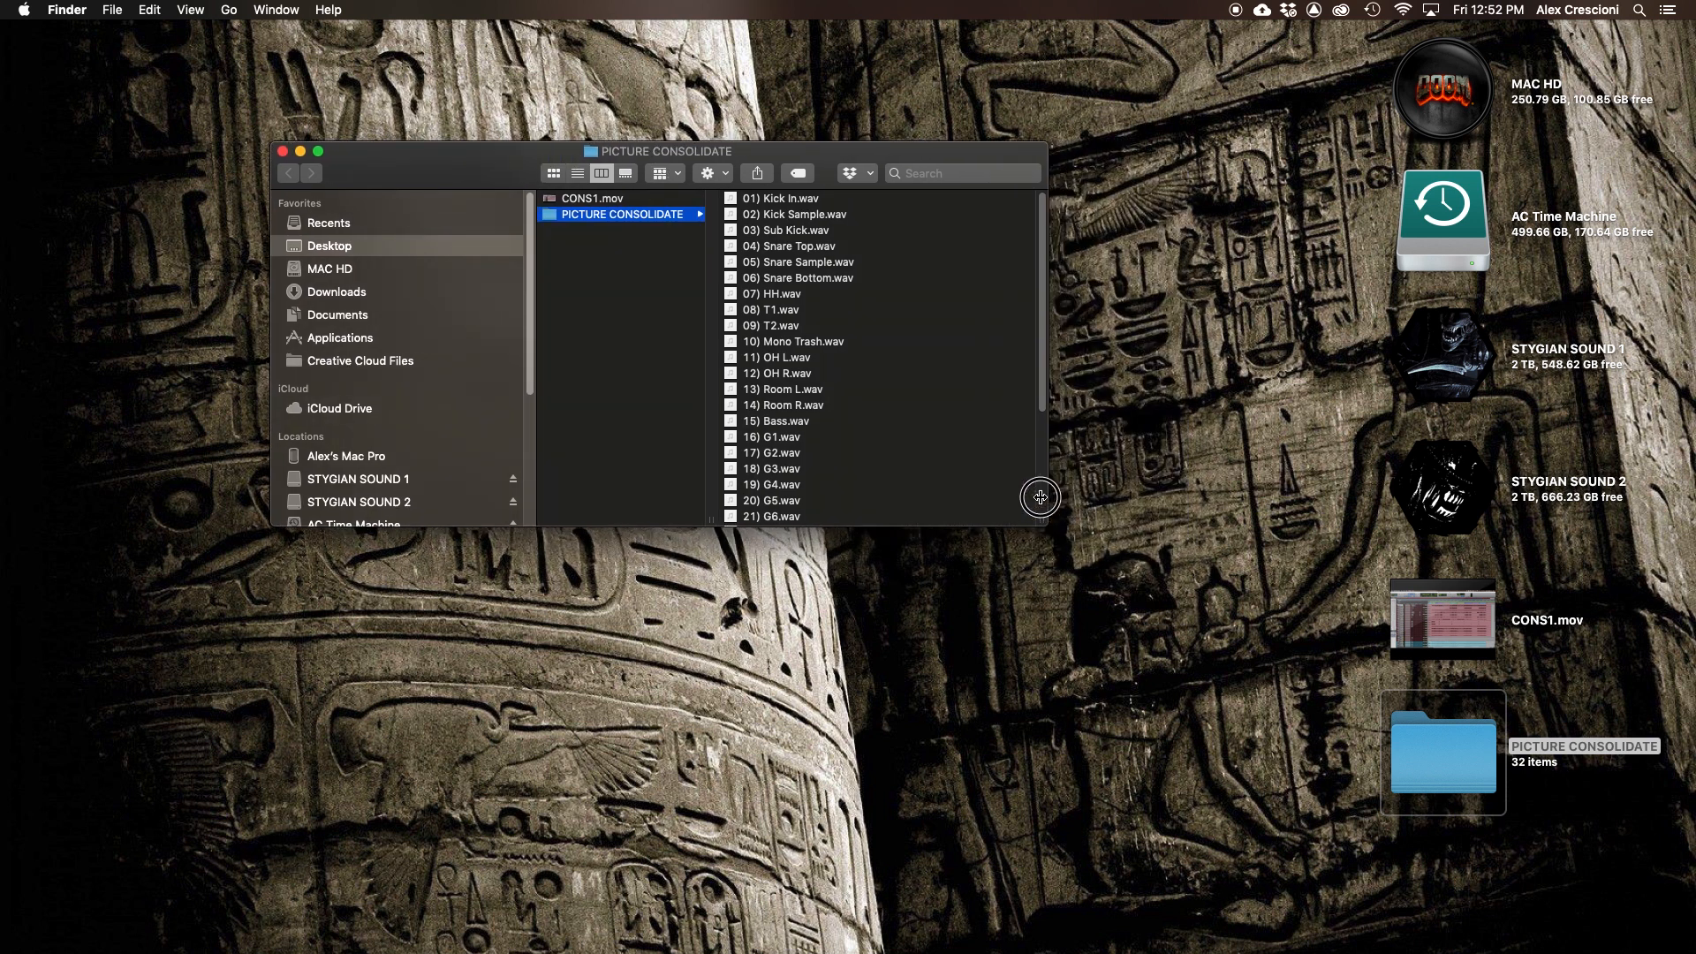
# - Step through the exported WAV files one by one to check their names and contents
pyautogui.click(813, 201)
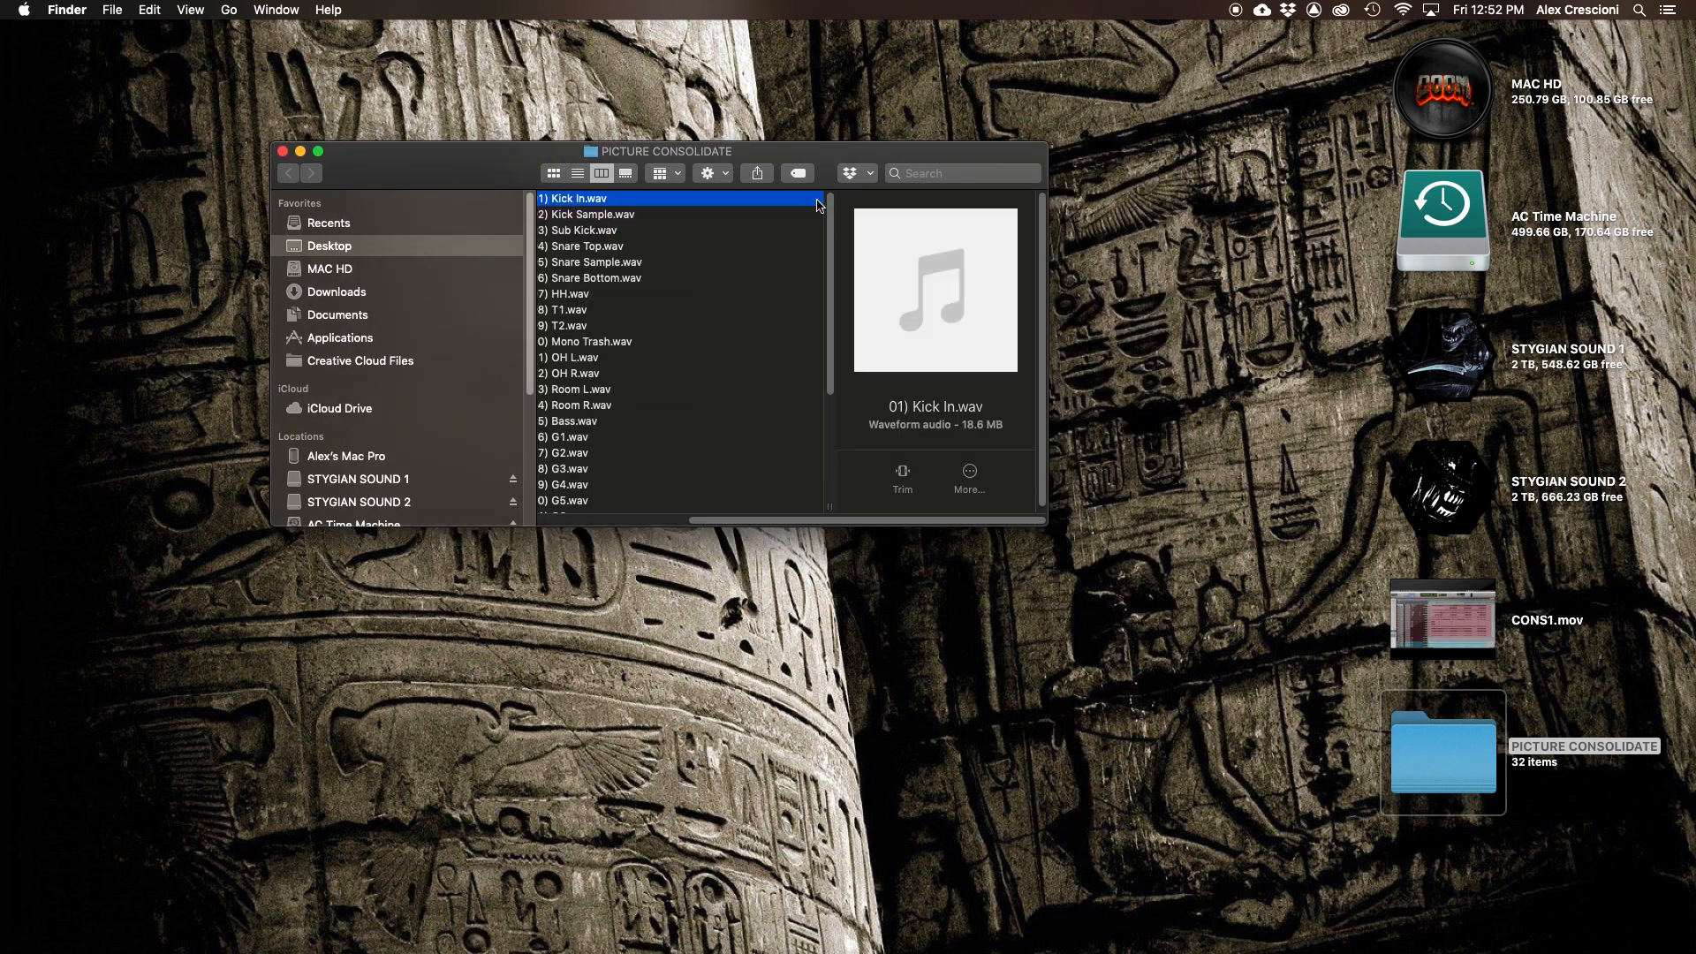
pyautogui.press('Down')
pyautogui.press('Down')
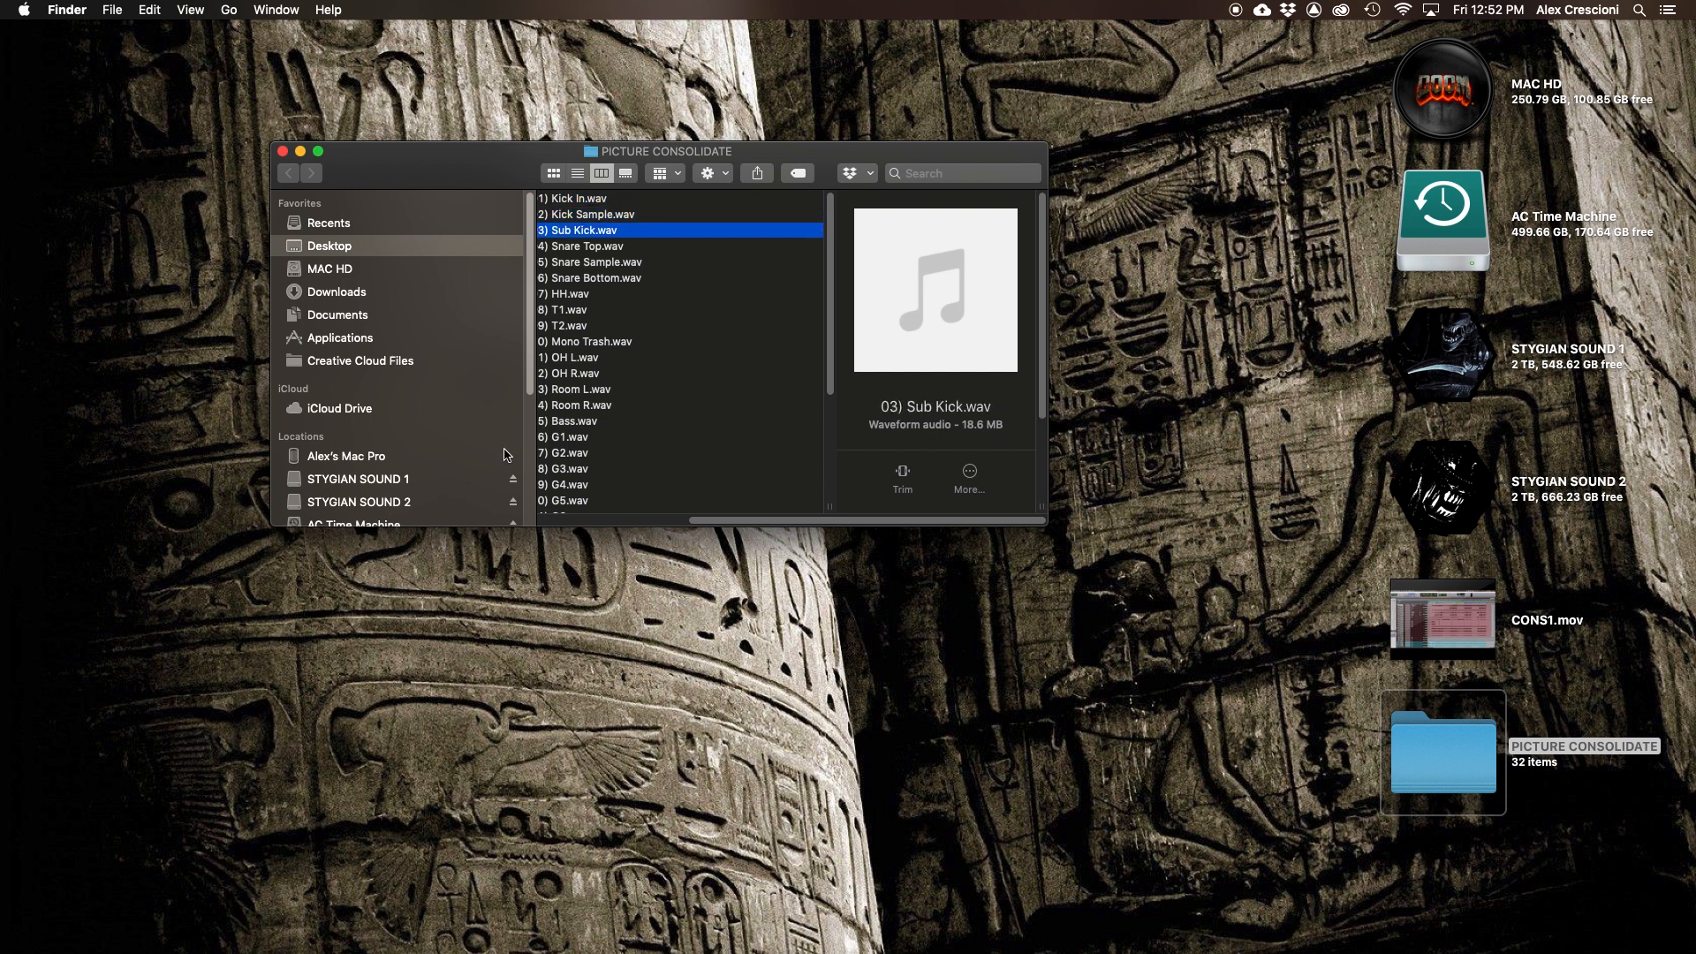
pyautogui.moveTo(766, 523); pyautogui.dragTo(738, 527)
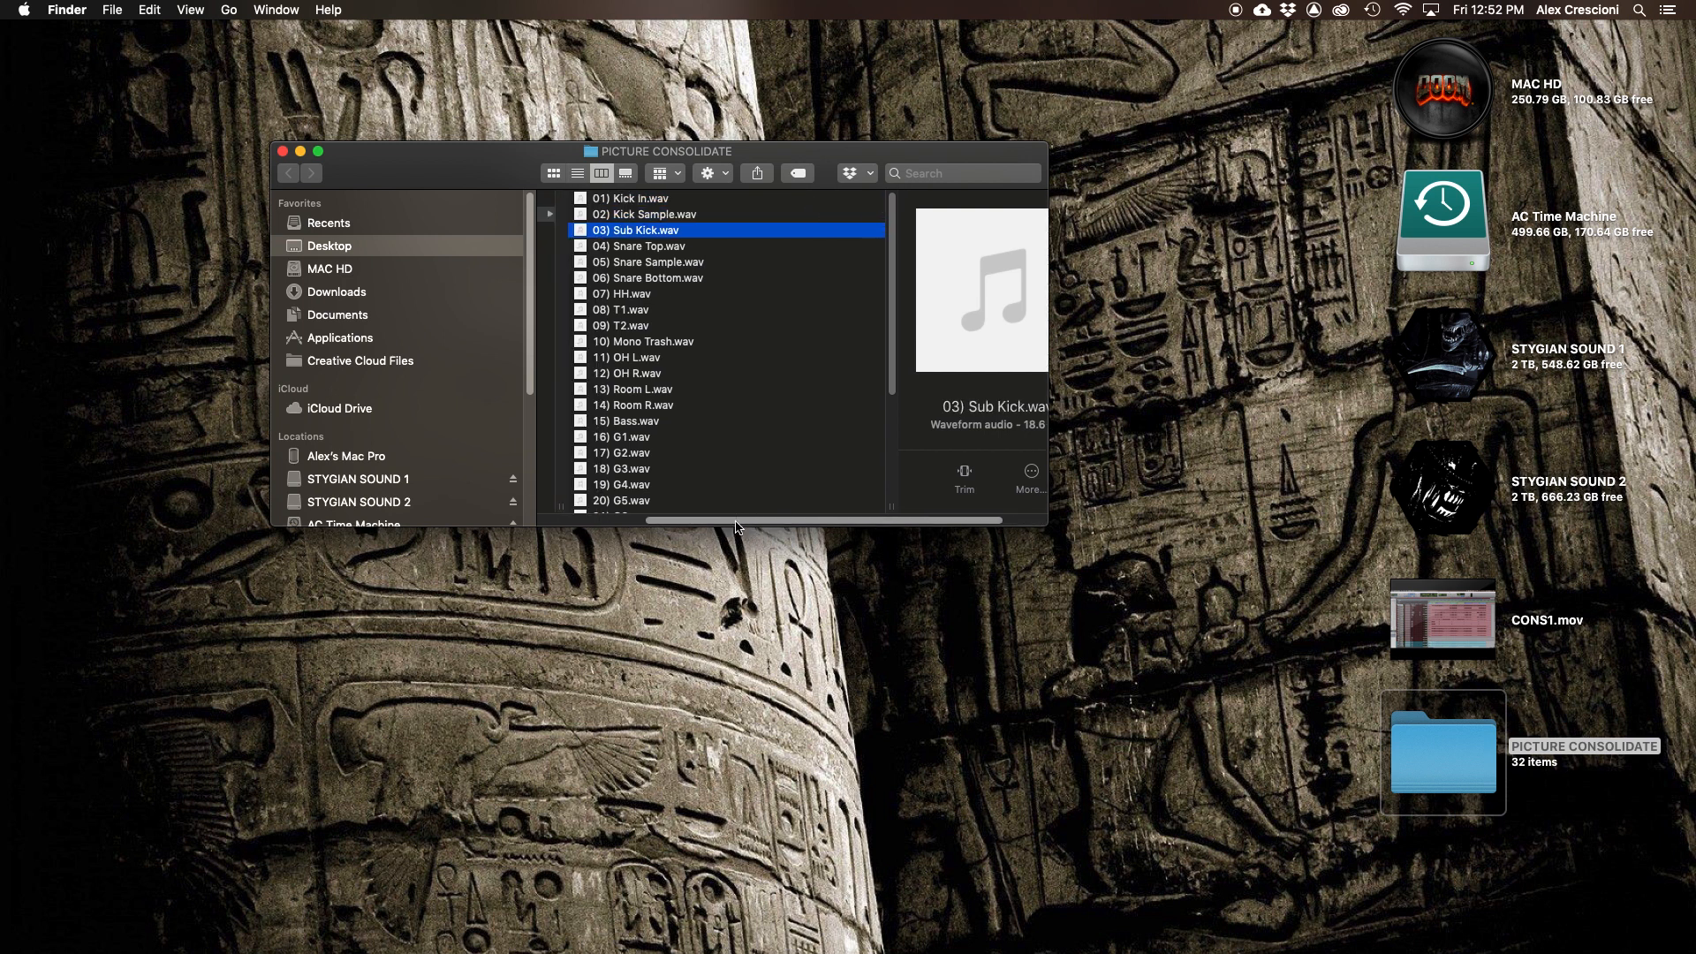
pyautogui.press('Down')
pyautogui.press('Down')
pyautogui.press('Down')
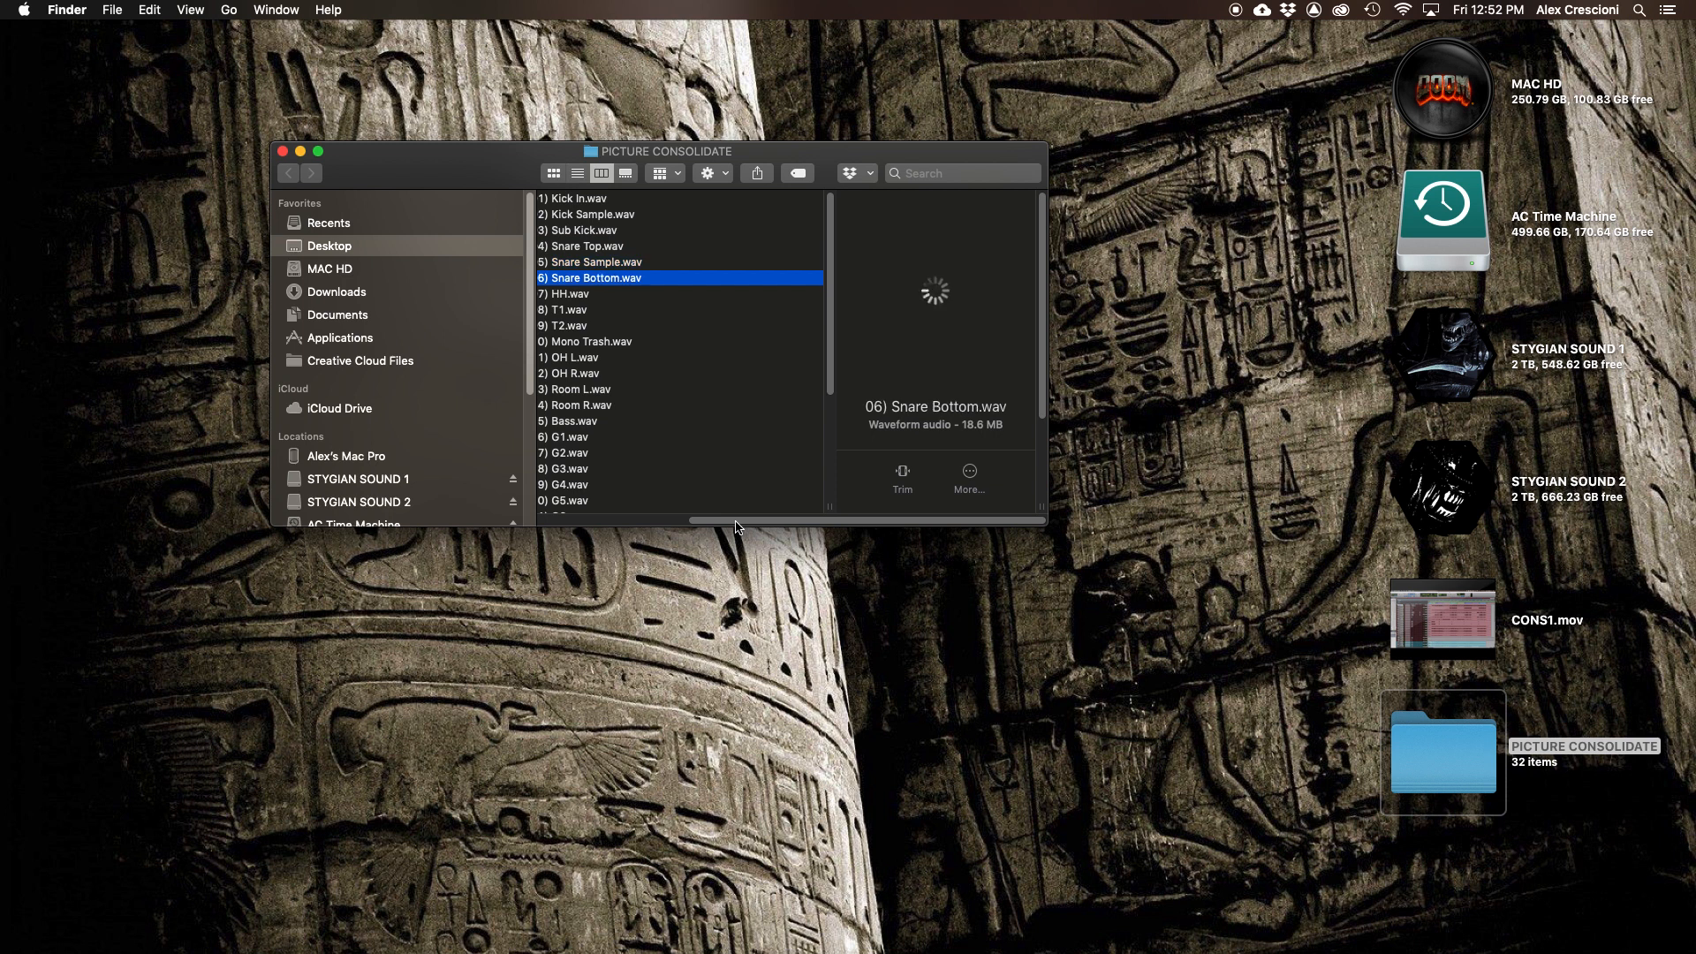
pyautogui.press('Down')
pyautogui.press('Down')
pyautogui.press('Down')
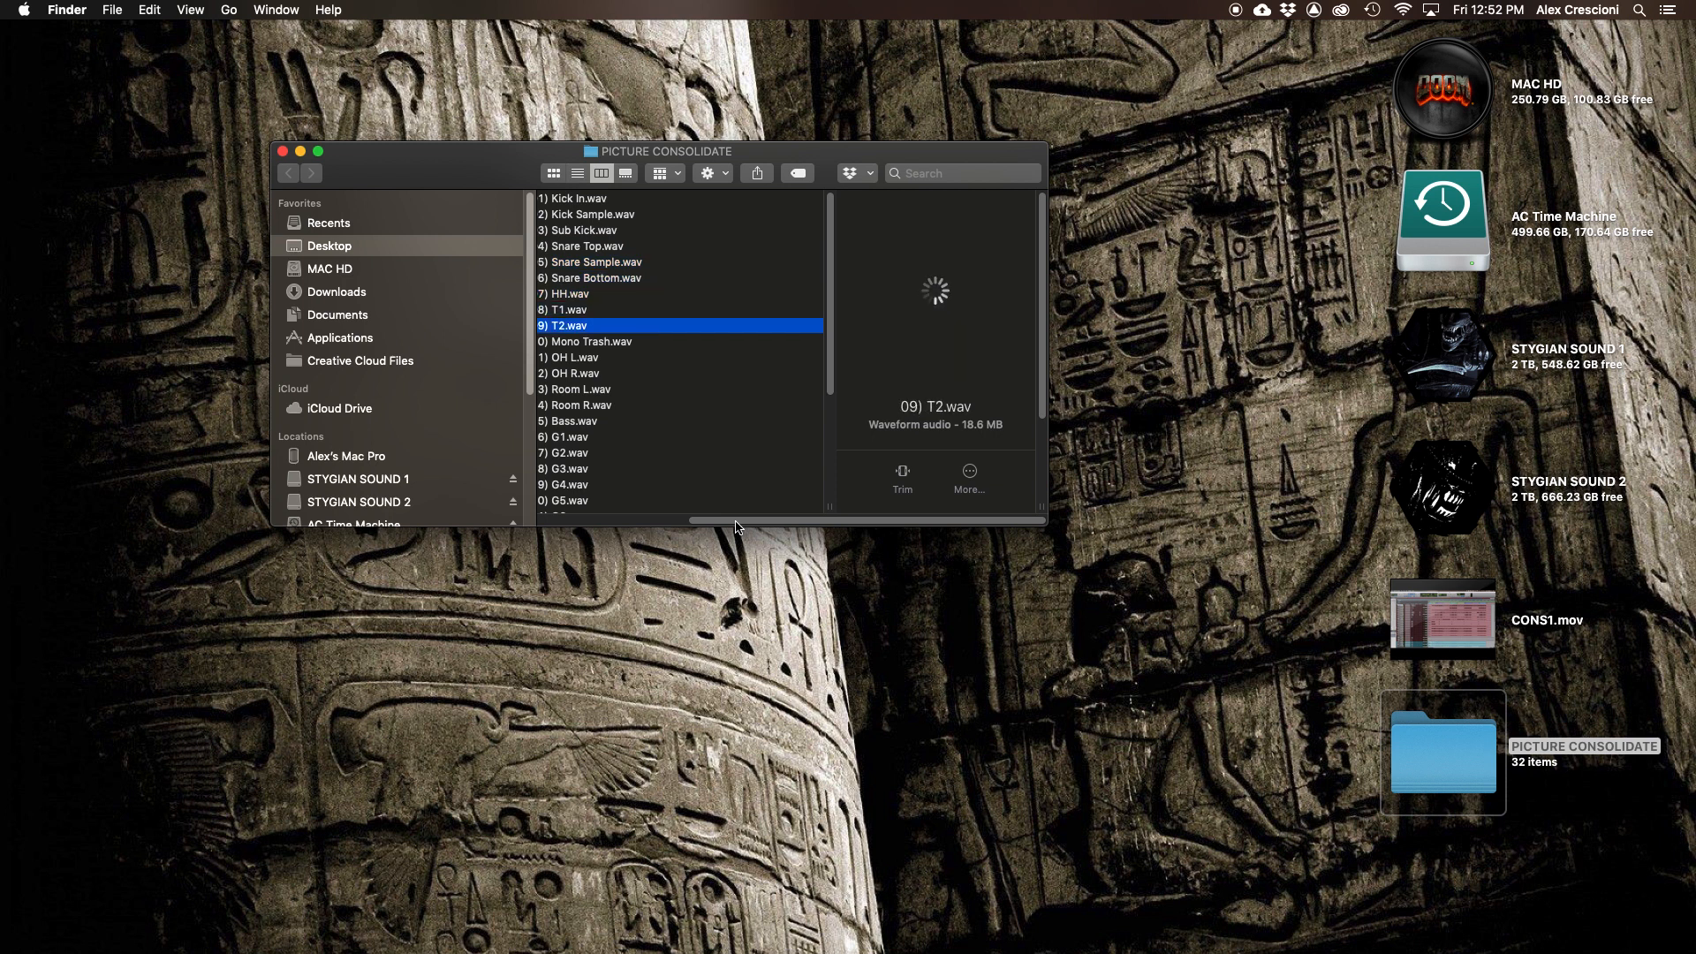
pyautogui.press('Down')
pyautogui.press('Down')
pyautogui.press('Down')
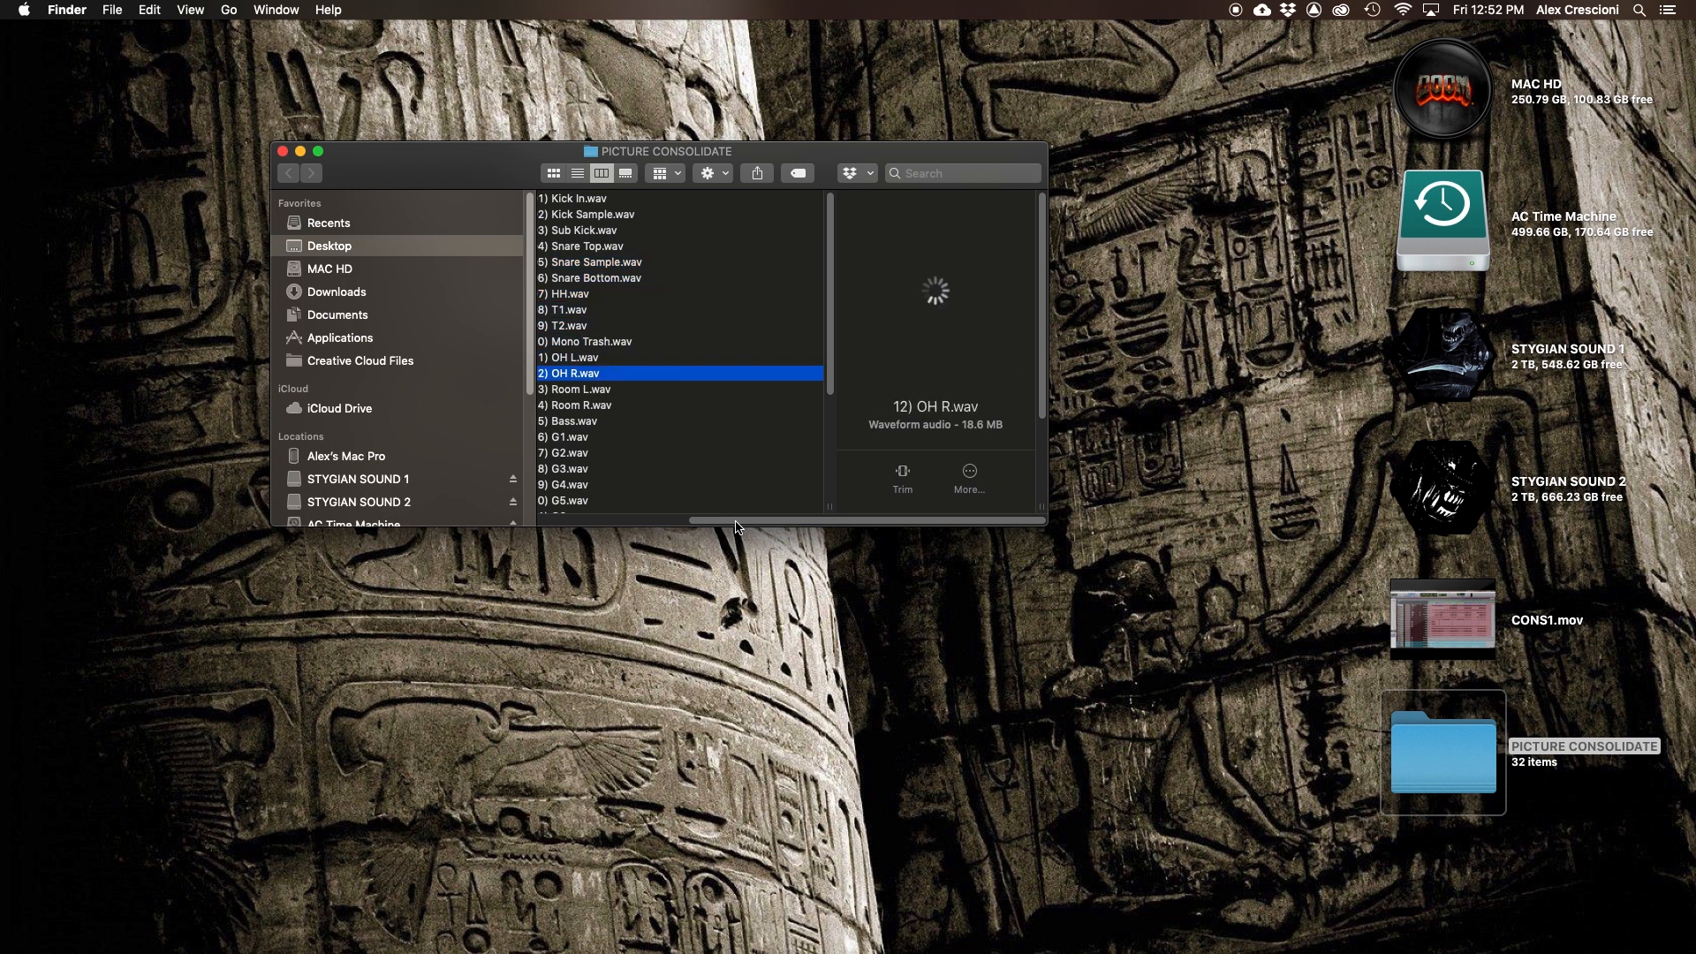
pyautogui.press('Down')
pyautogui.press('Down')
pyautogui.press('Down')
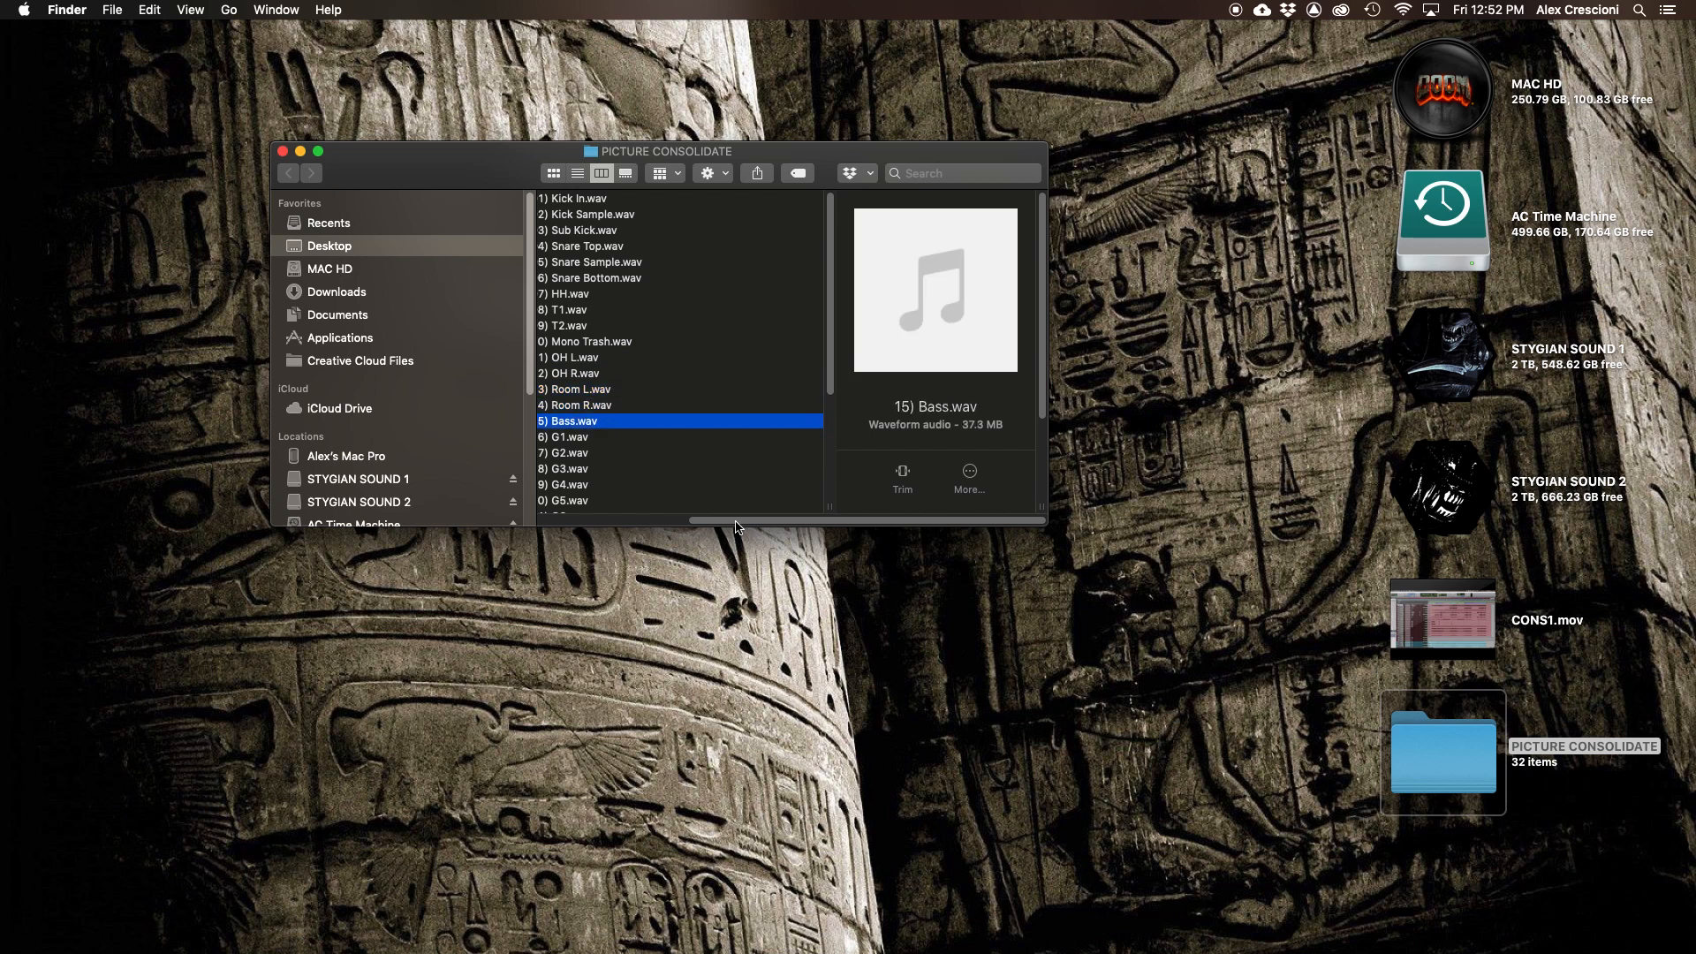
pyautogui.press('Down')
pyautogui.press('Down')
pyautogui.press('Down')
pyautogui.press('Down')
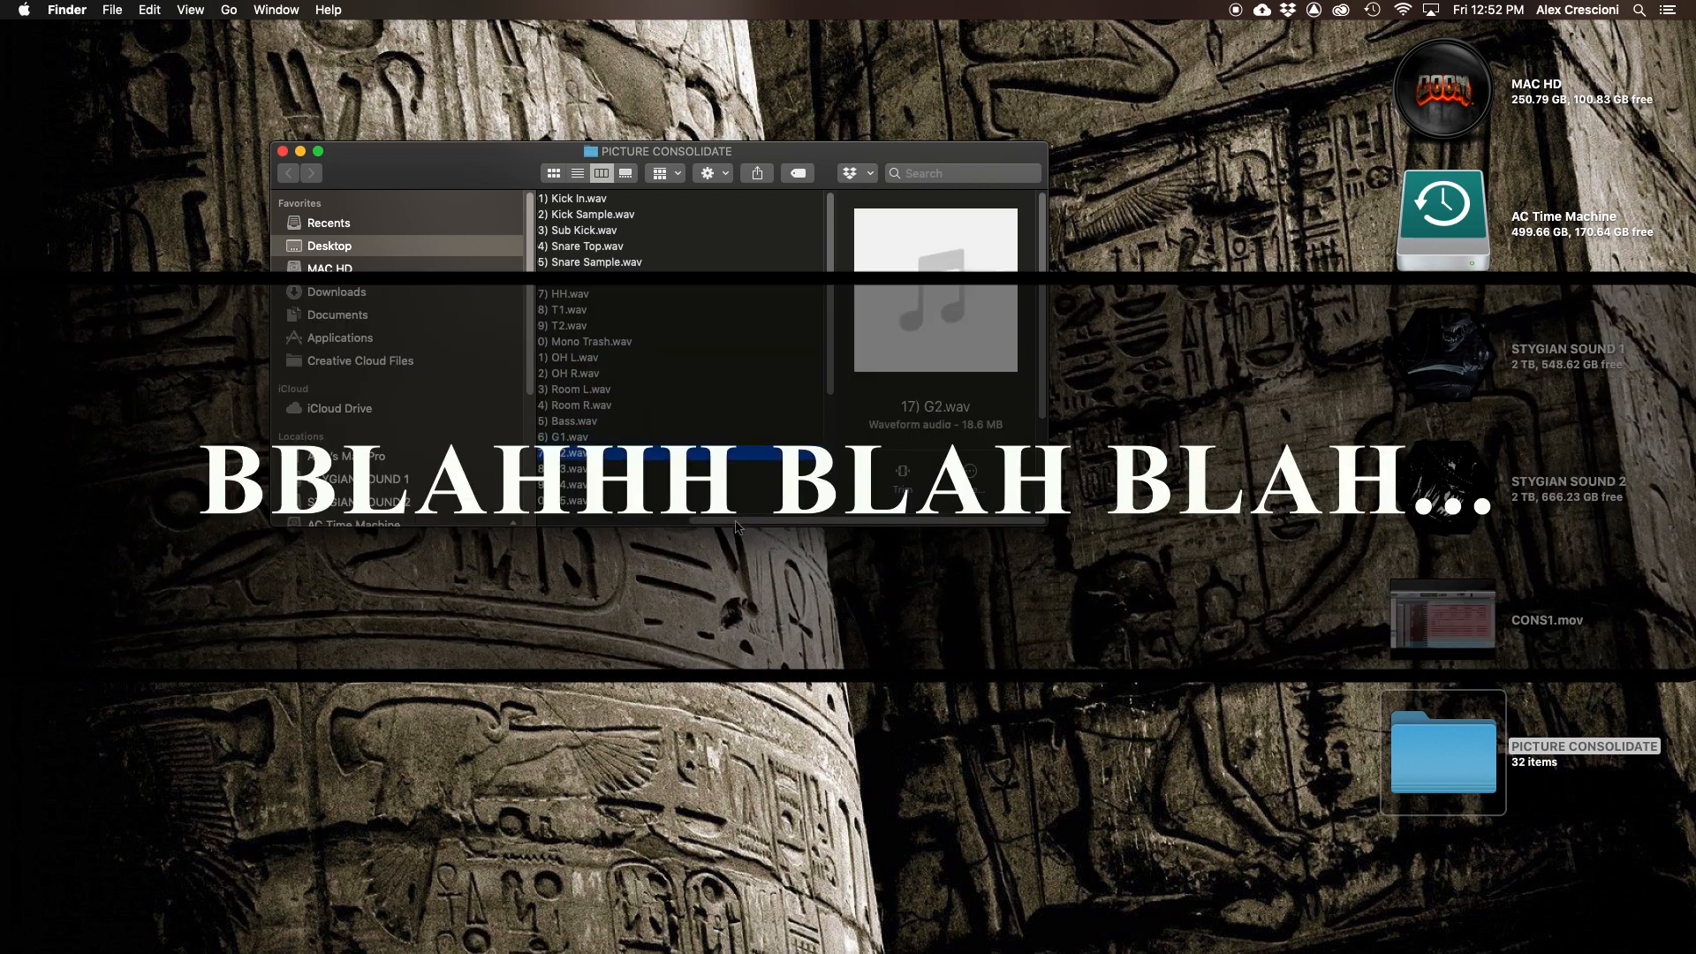
pyautogui.press('Down')
pyautogui.press('Down')
pyautogui.press('Down')
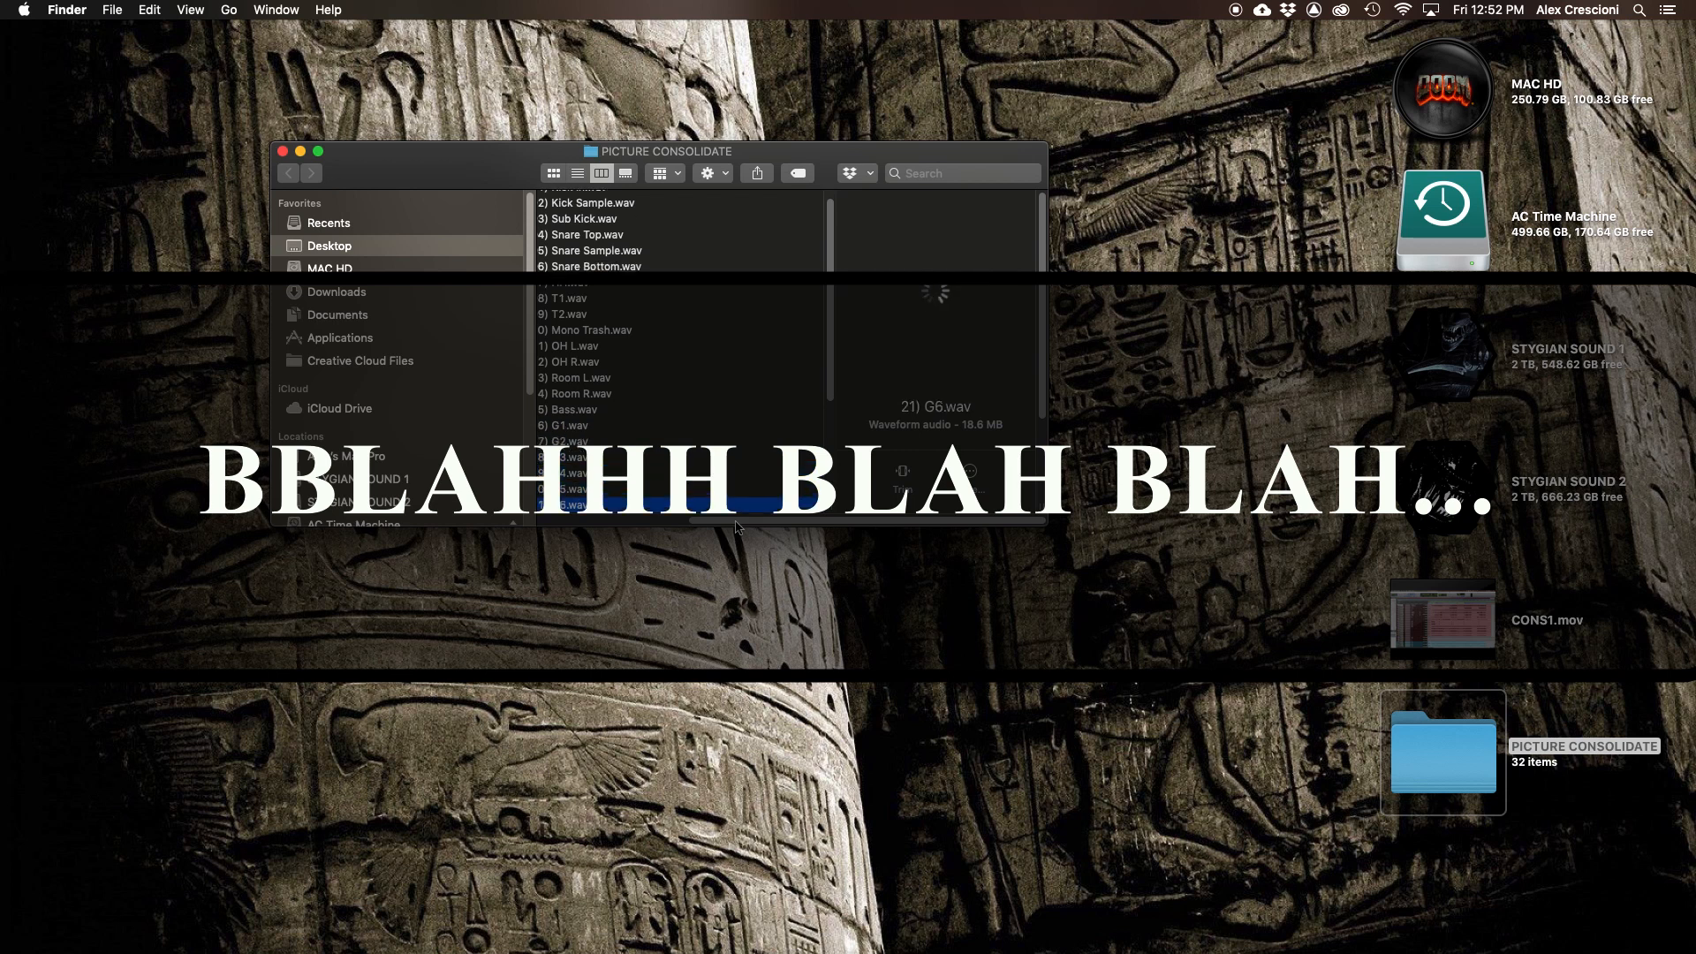
pyautogui.press('Down')
pyautogui.press('Down')
pyautogui.press('Down')
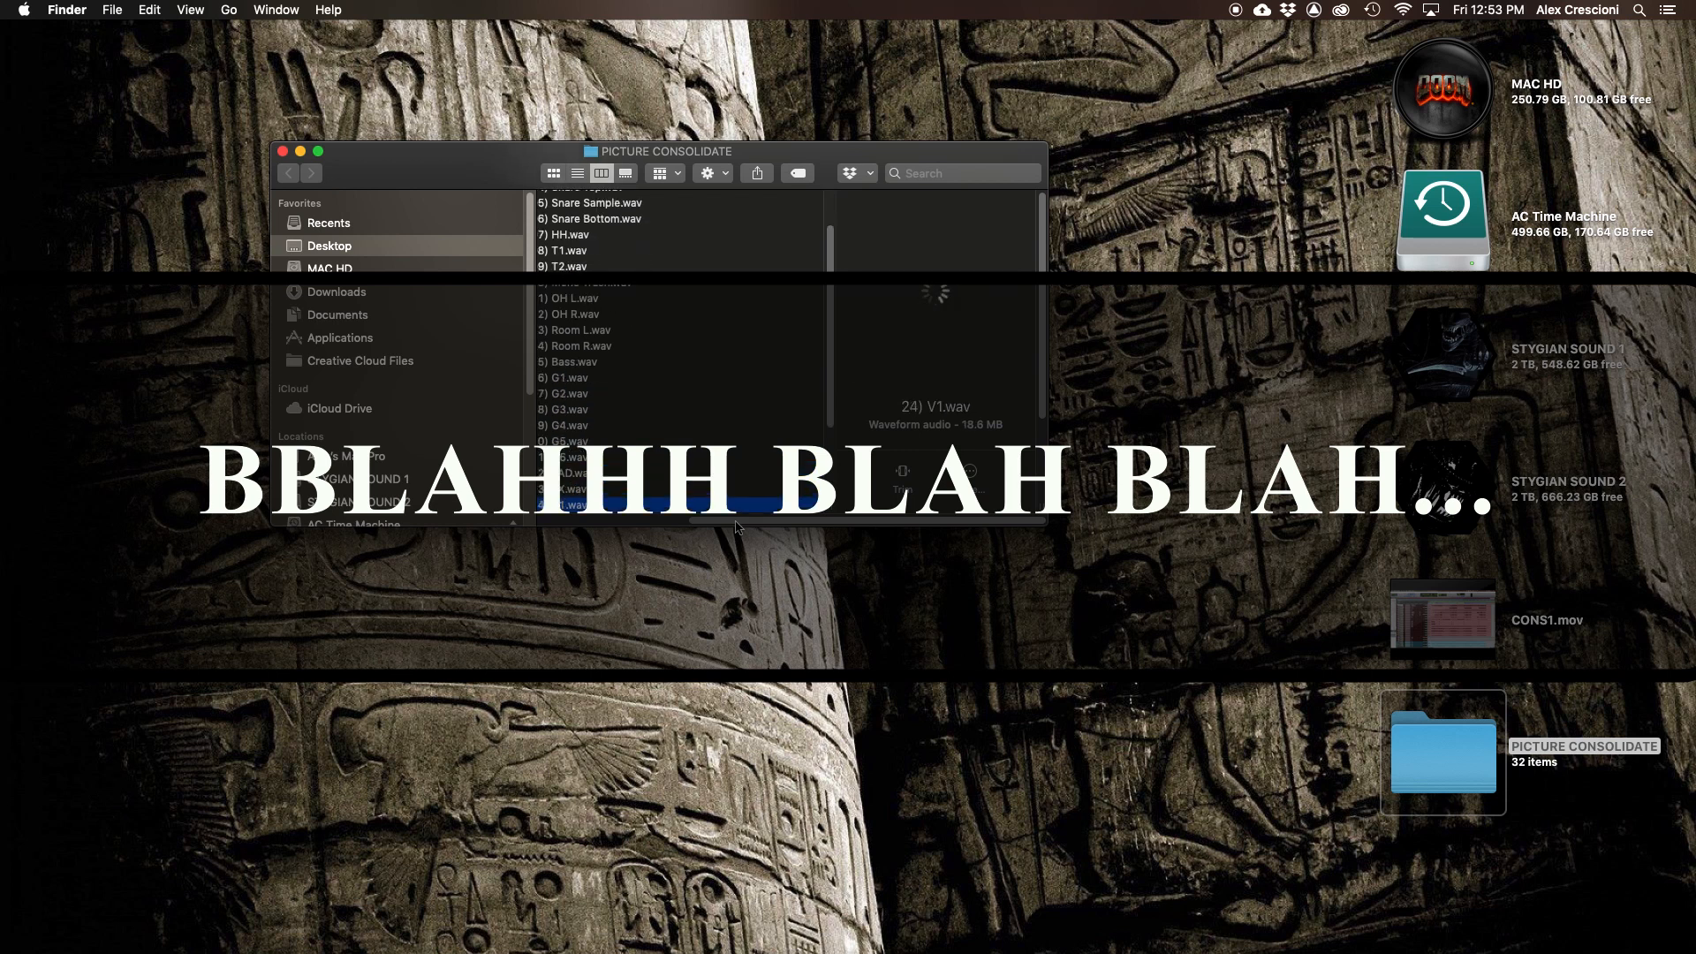
pyautogui.press('Down')
pyautogui.press('Down')
pyautogui.press('Down')
pyautogui.press('Down')
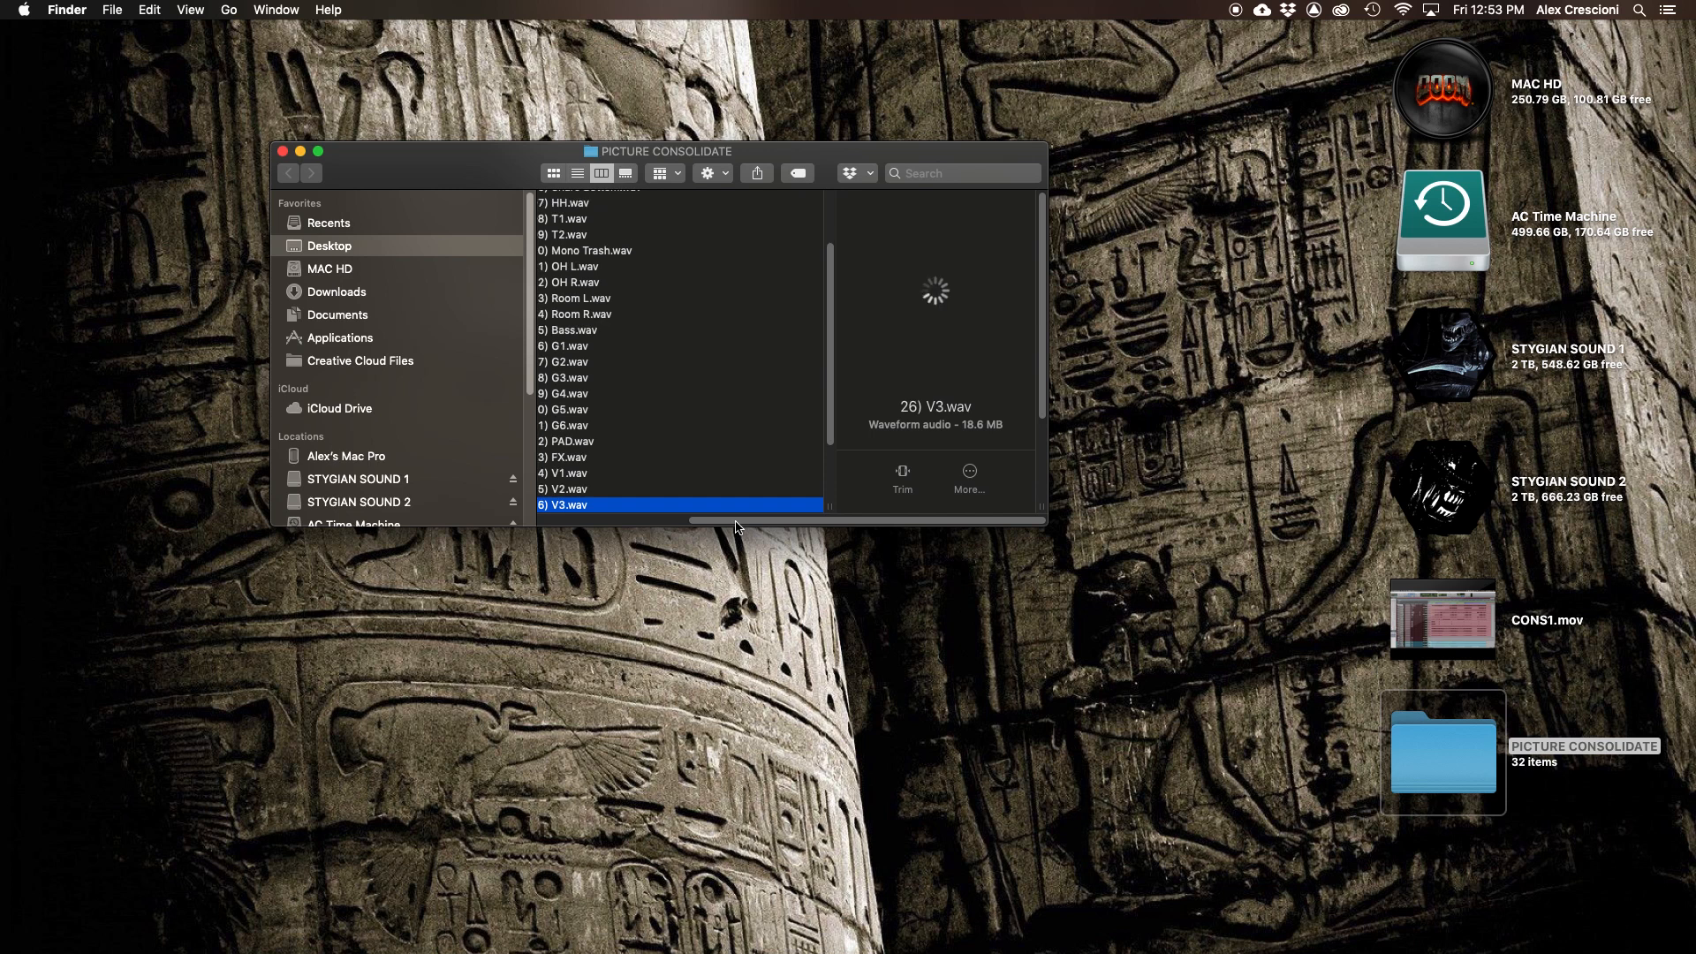
pyautogui.press('Down')
pyautogui.press('Down')
pyautogui.press('Down')
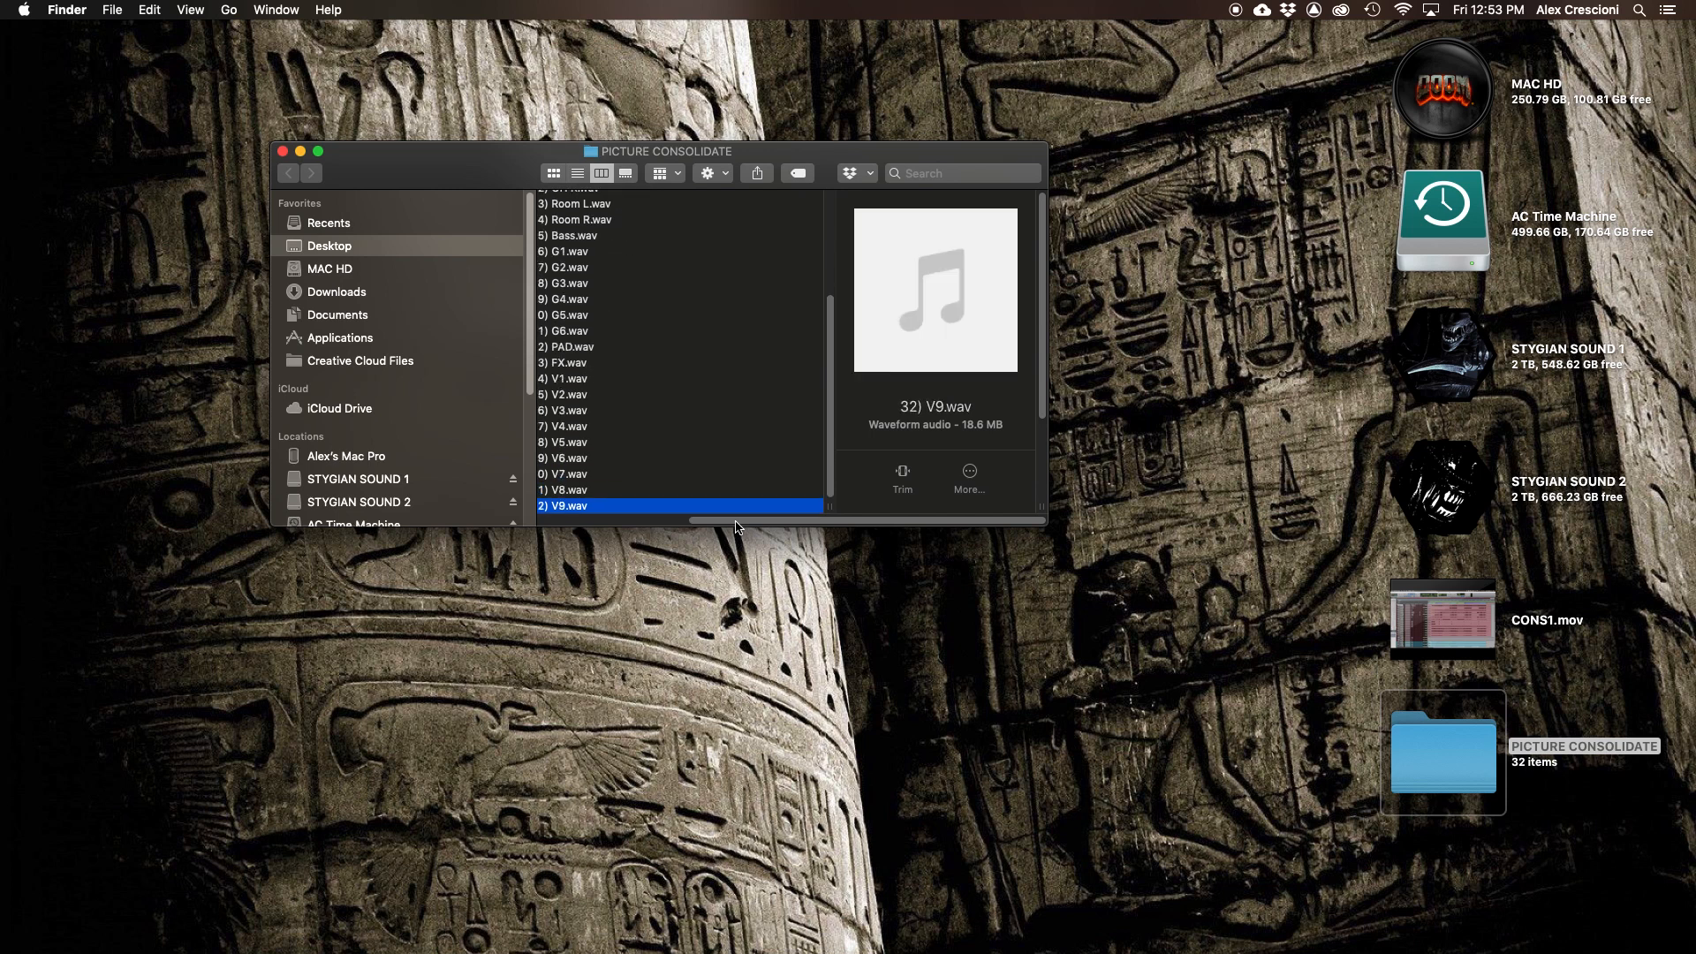
pyautogui.moveTo(833, 521); pyautogui.dragTo(683, 521)
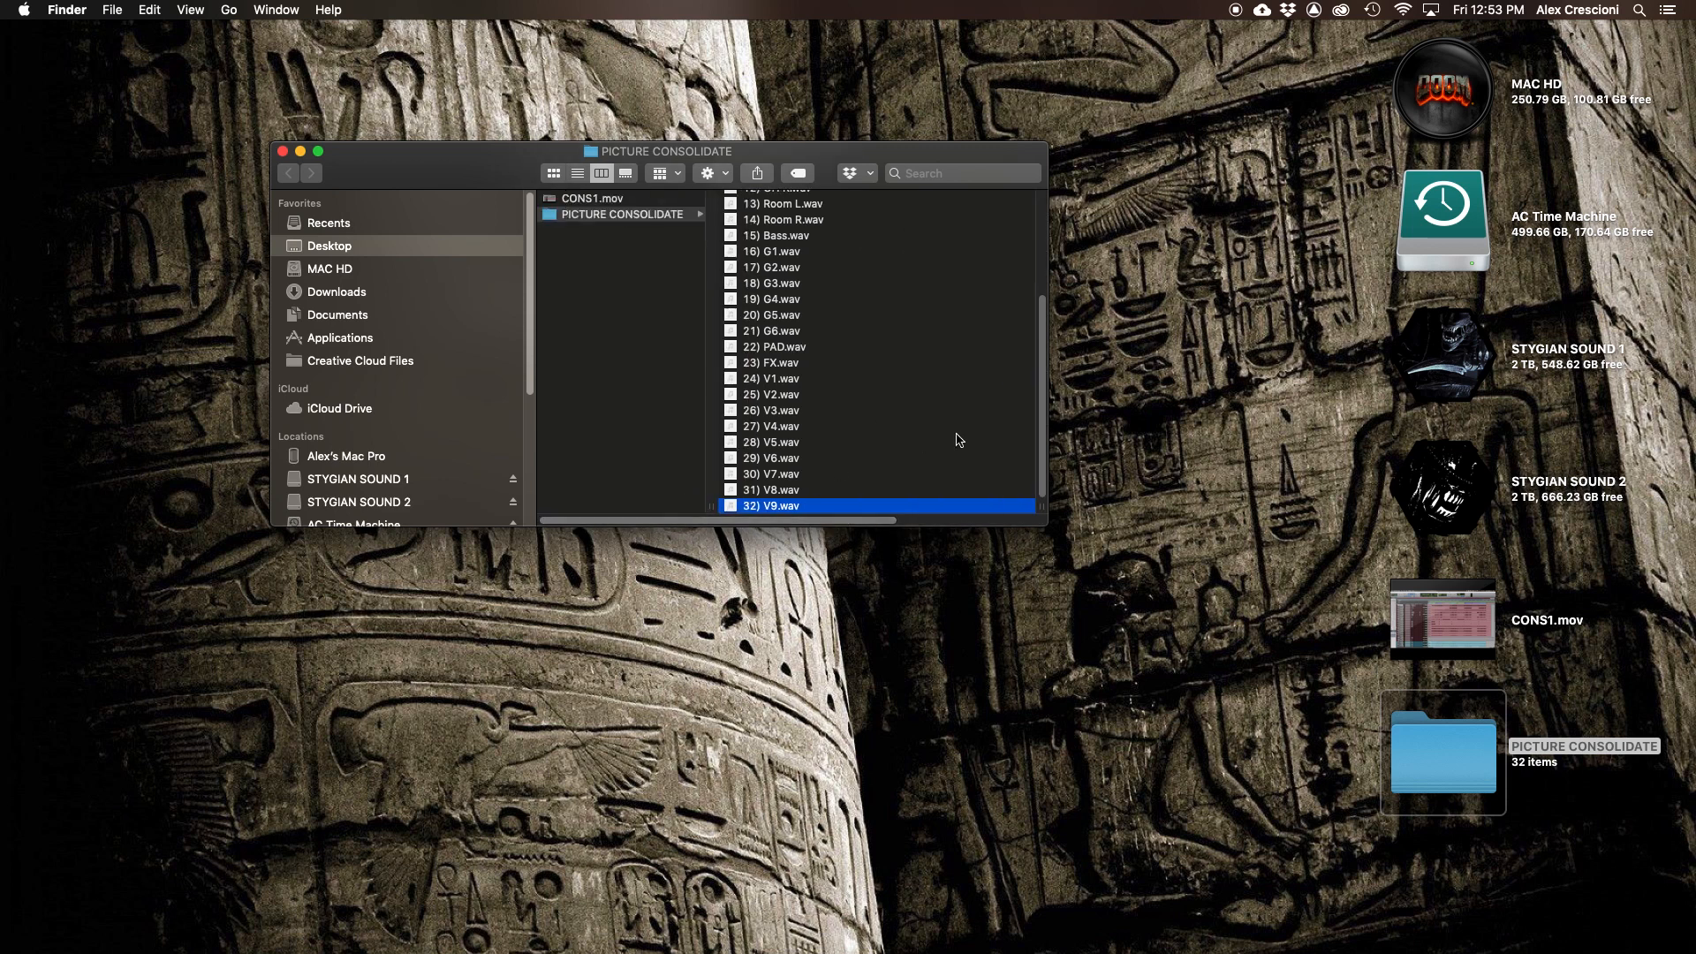
# - Rename the export folder to PICTURE CONSOLIDATE 125 BPM
pyautogui.scroll(5, 1022, 379)
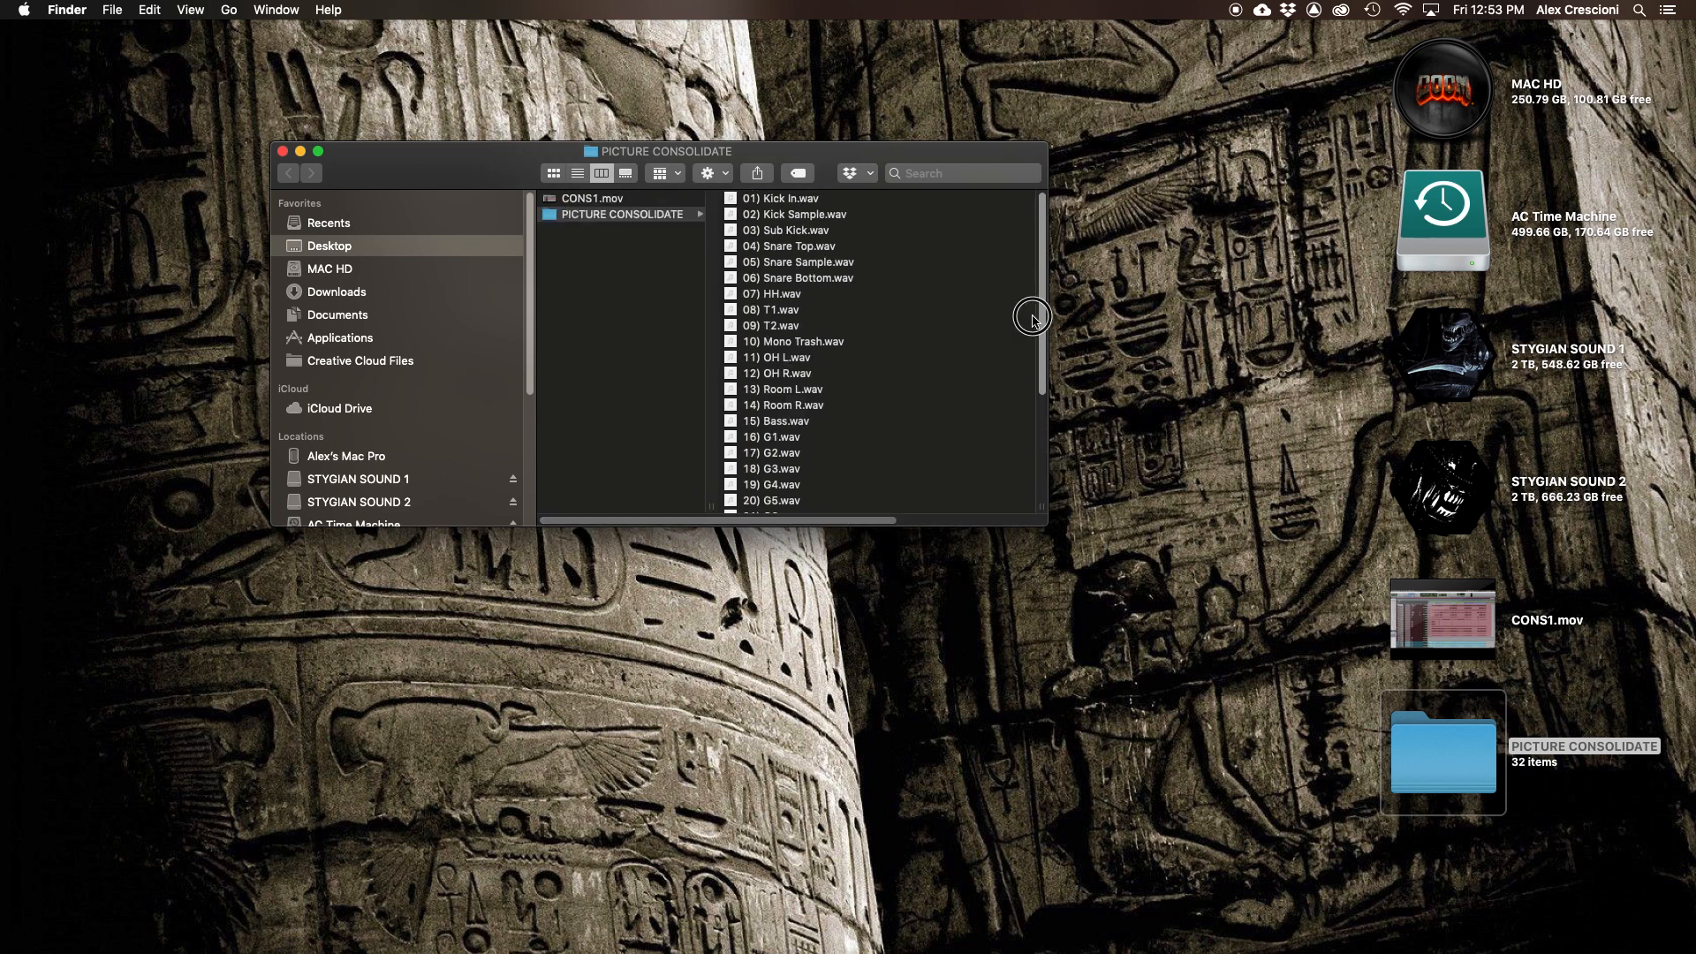
pyautogui.moveTo(1043, 212); pyautogui.dragTo(1056, 352)
pyautogui.moveTo(1046, 525); pyautogui.dragTo(1271, 762)
pyautogui.moveTo(859, 166); pyautogui.dragTo(844, 116)
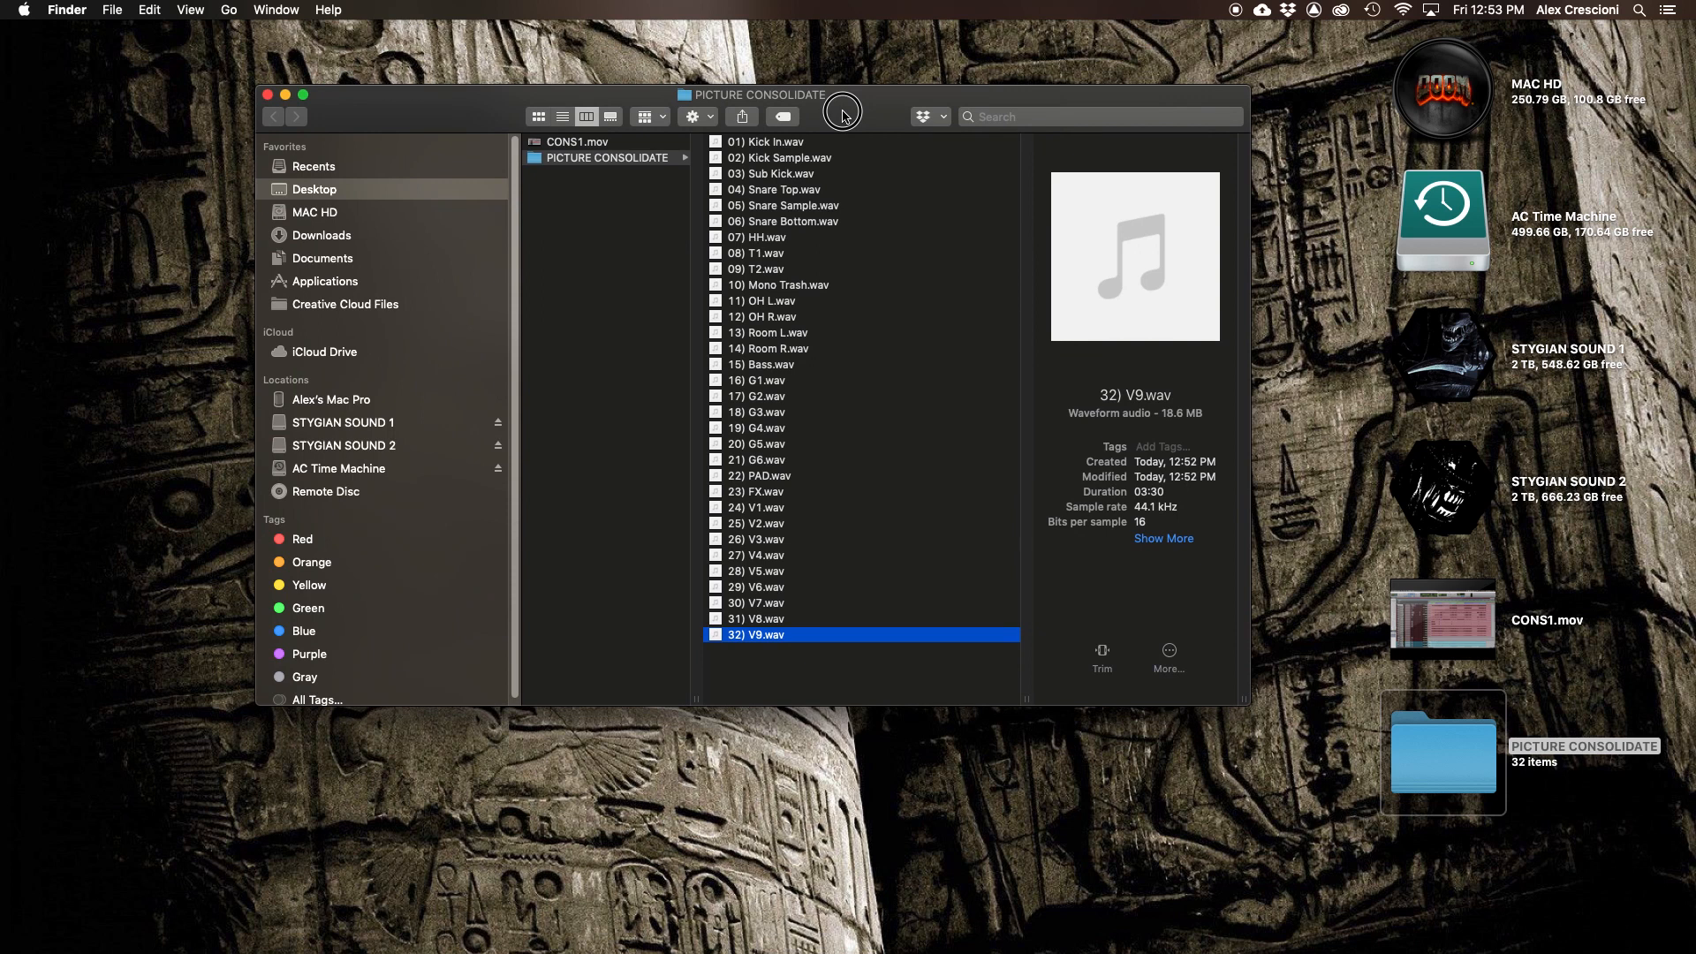
pyautogui.moveTo(843, 115); pyautogui.dragTo(849, 129)
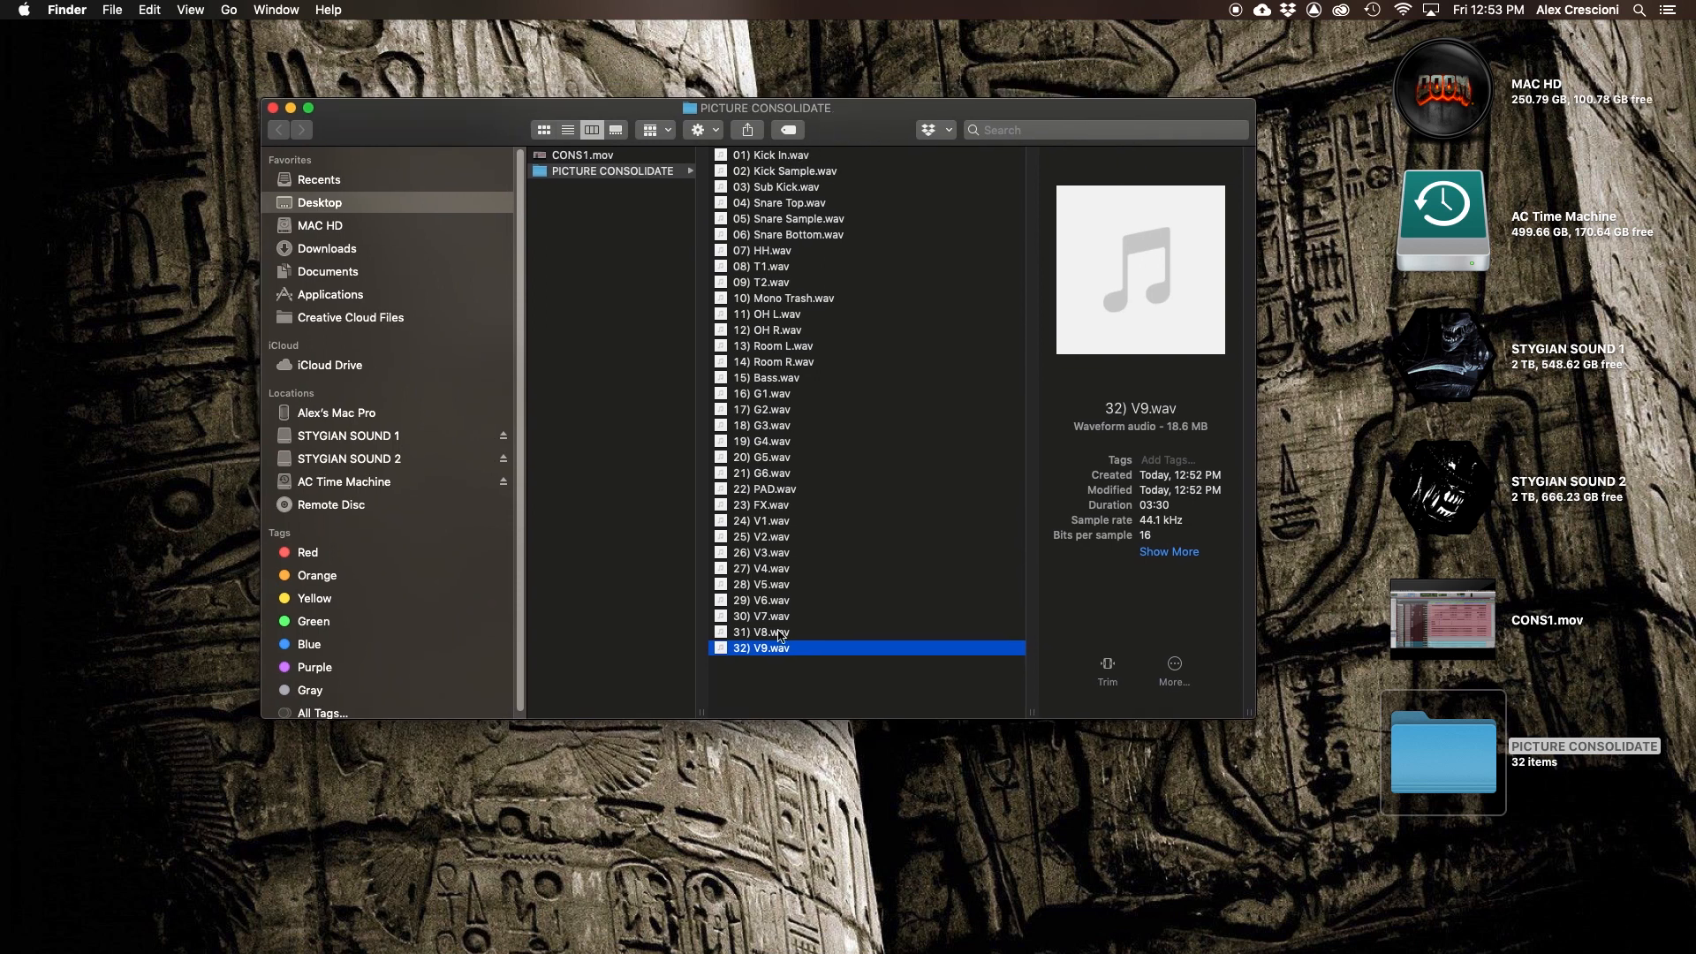
pyautogui.click(612, 157)
pyautogui.click(622, 175)
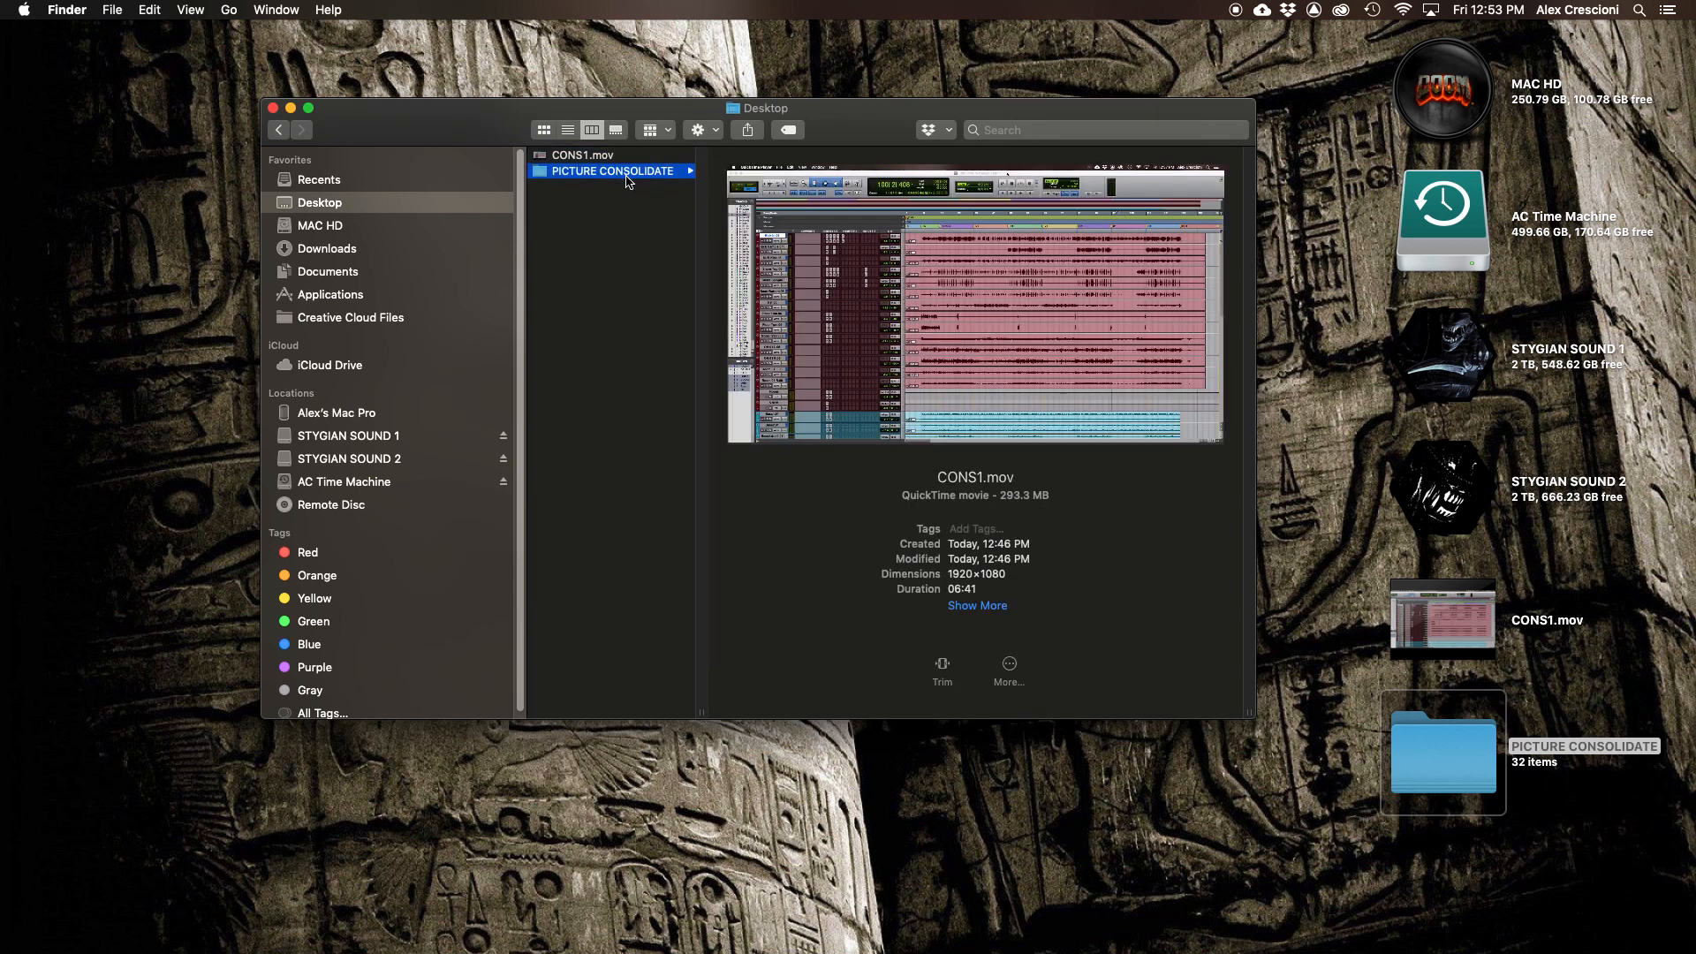
pyautogui.press('Return')
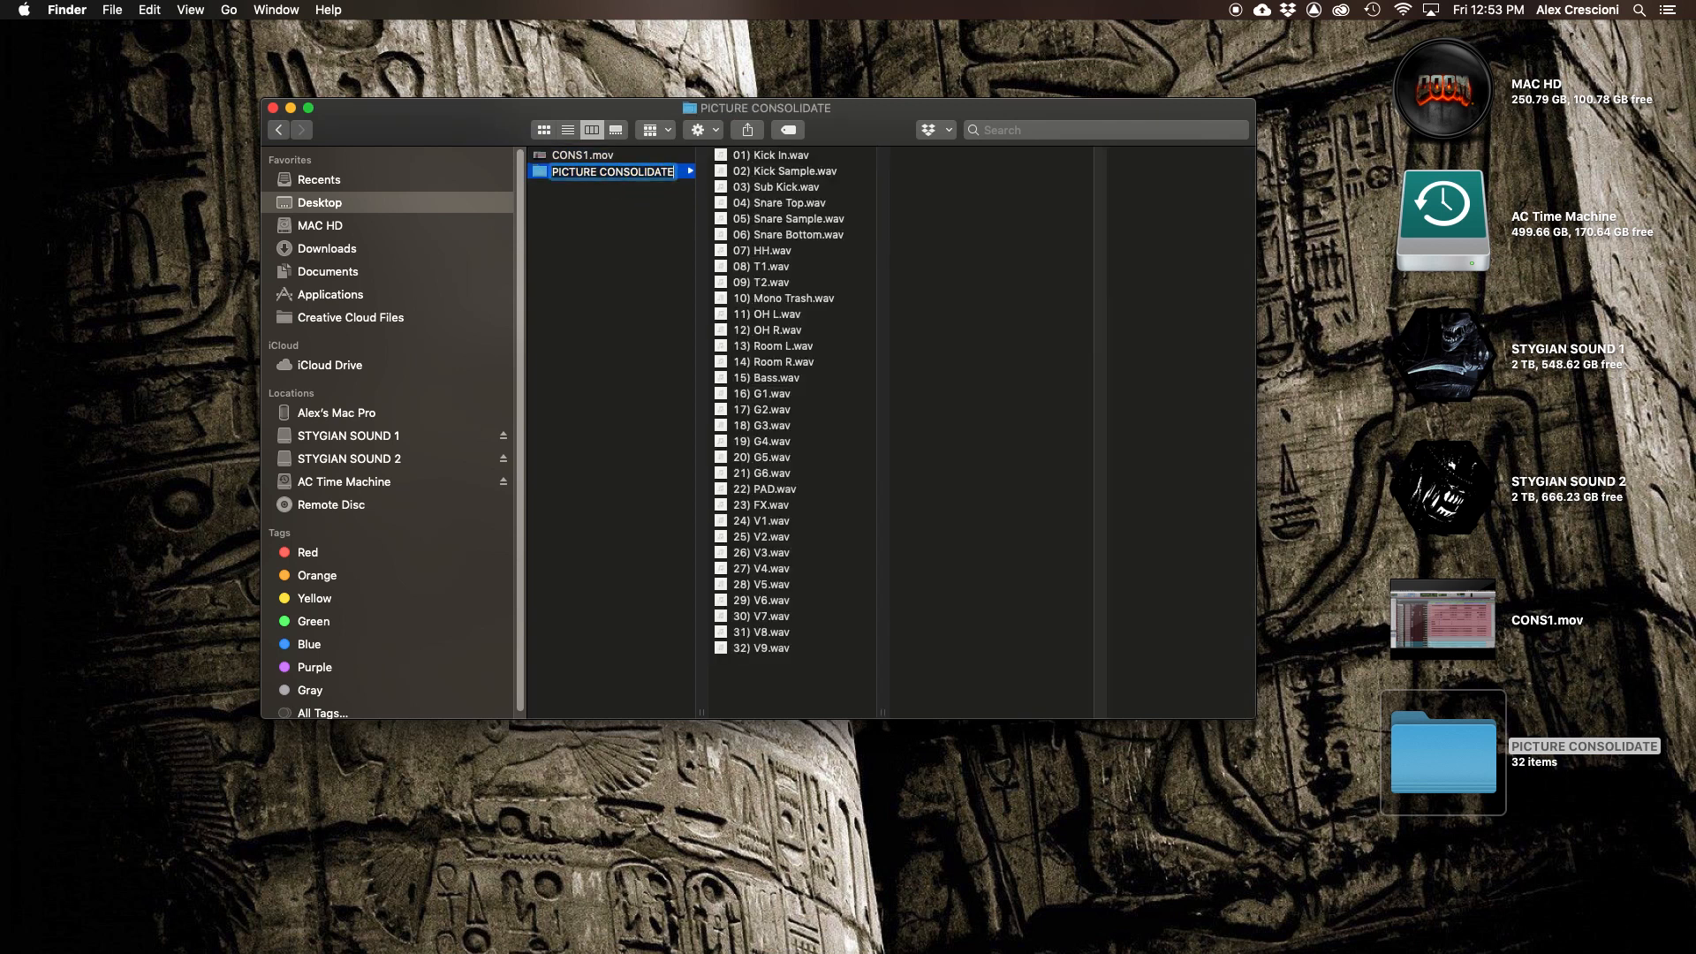
pyautogui.press('Right')
pyautogui.write('125')
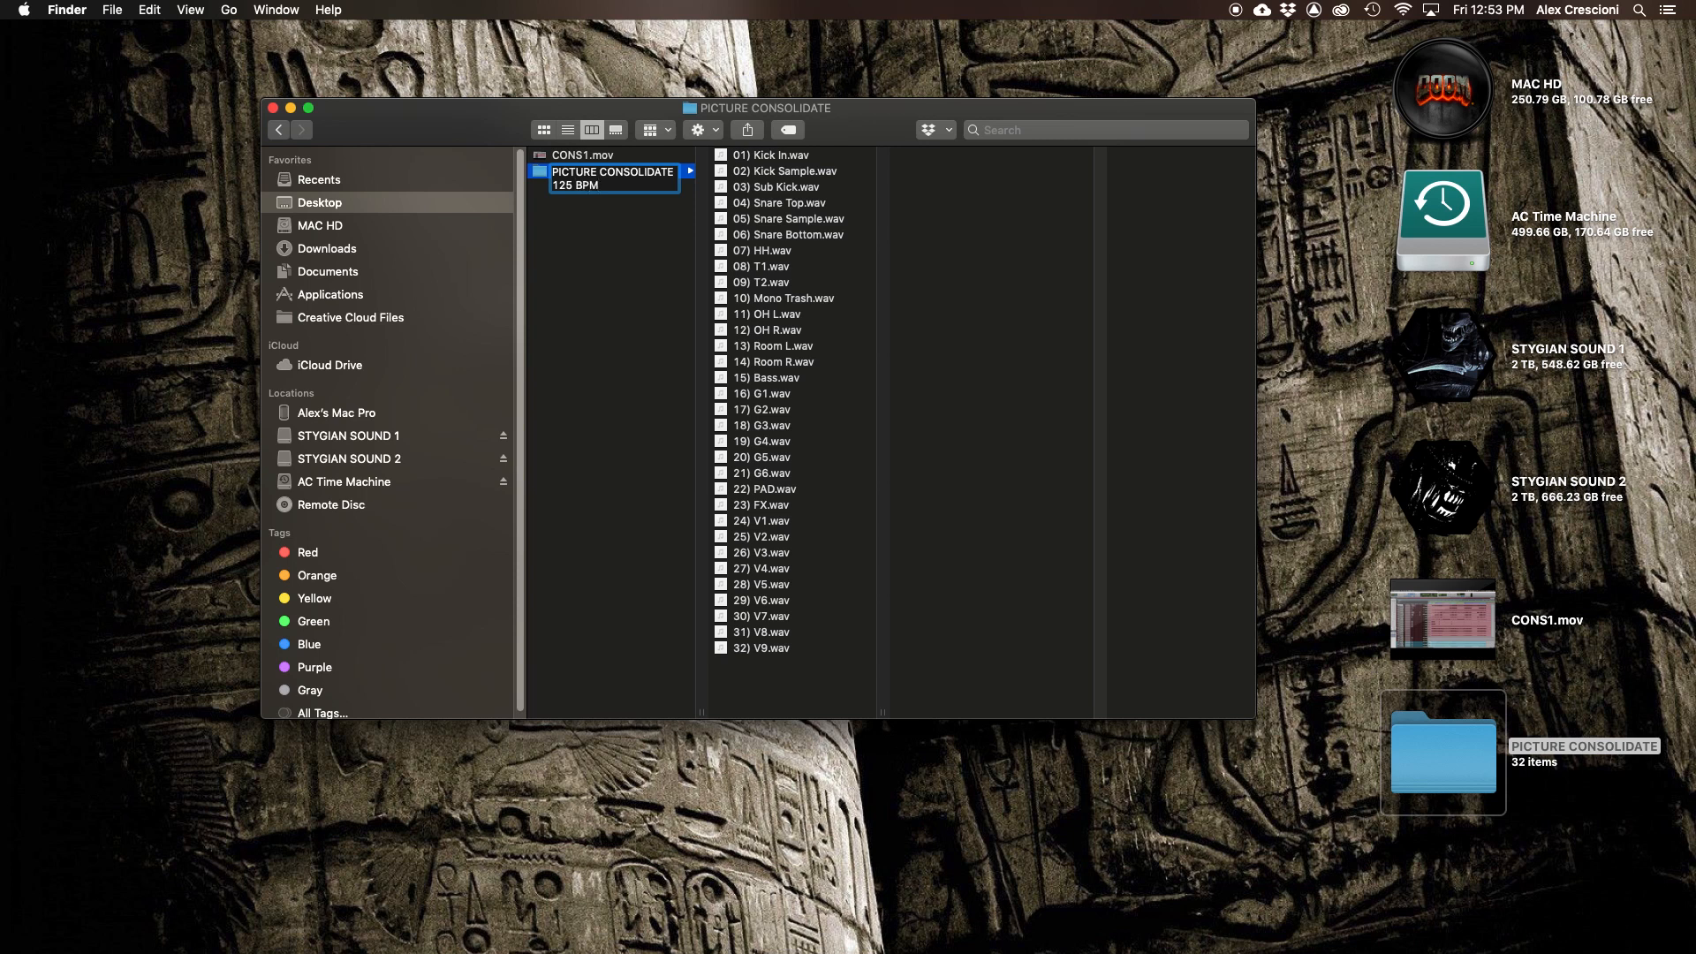
pyautogui.press('Return')
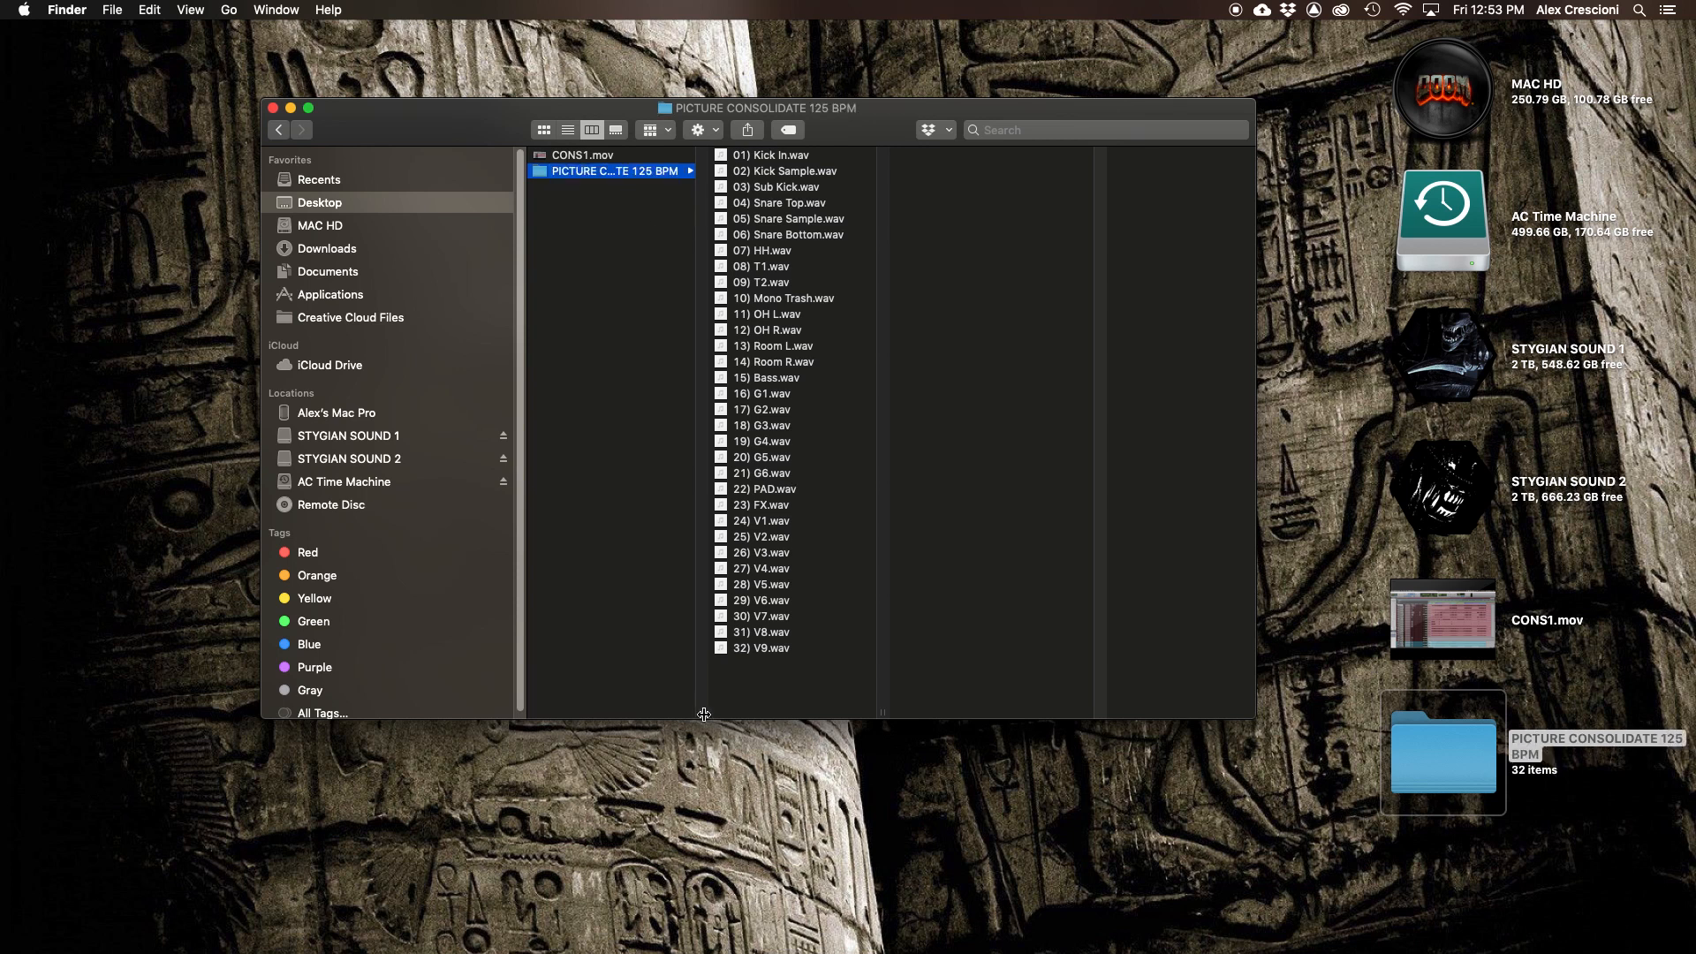
# - Select all 32 WAV files in the folder and compress them into a zip archive
pyautogui.moveTo(701, 712); pyautogui.dragTo(779, 698)
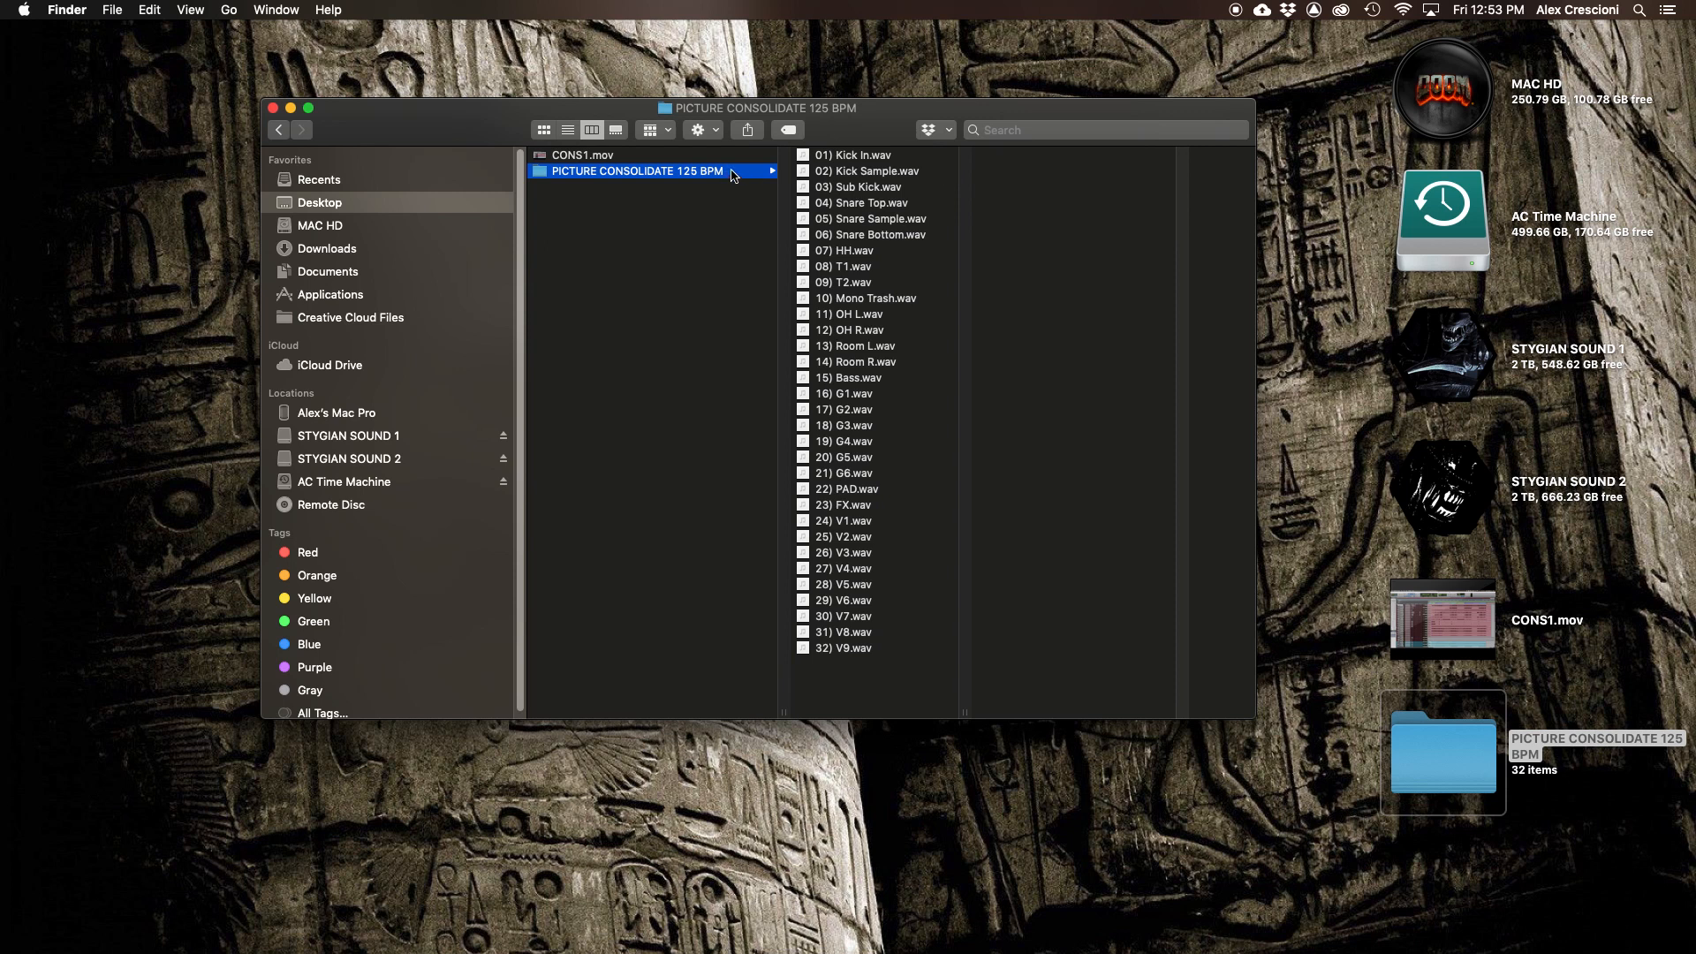
pyautogui.moveTo(870, 129); pyautogui.dragTo(866, 164)
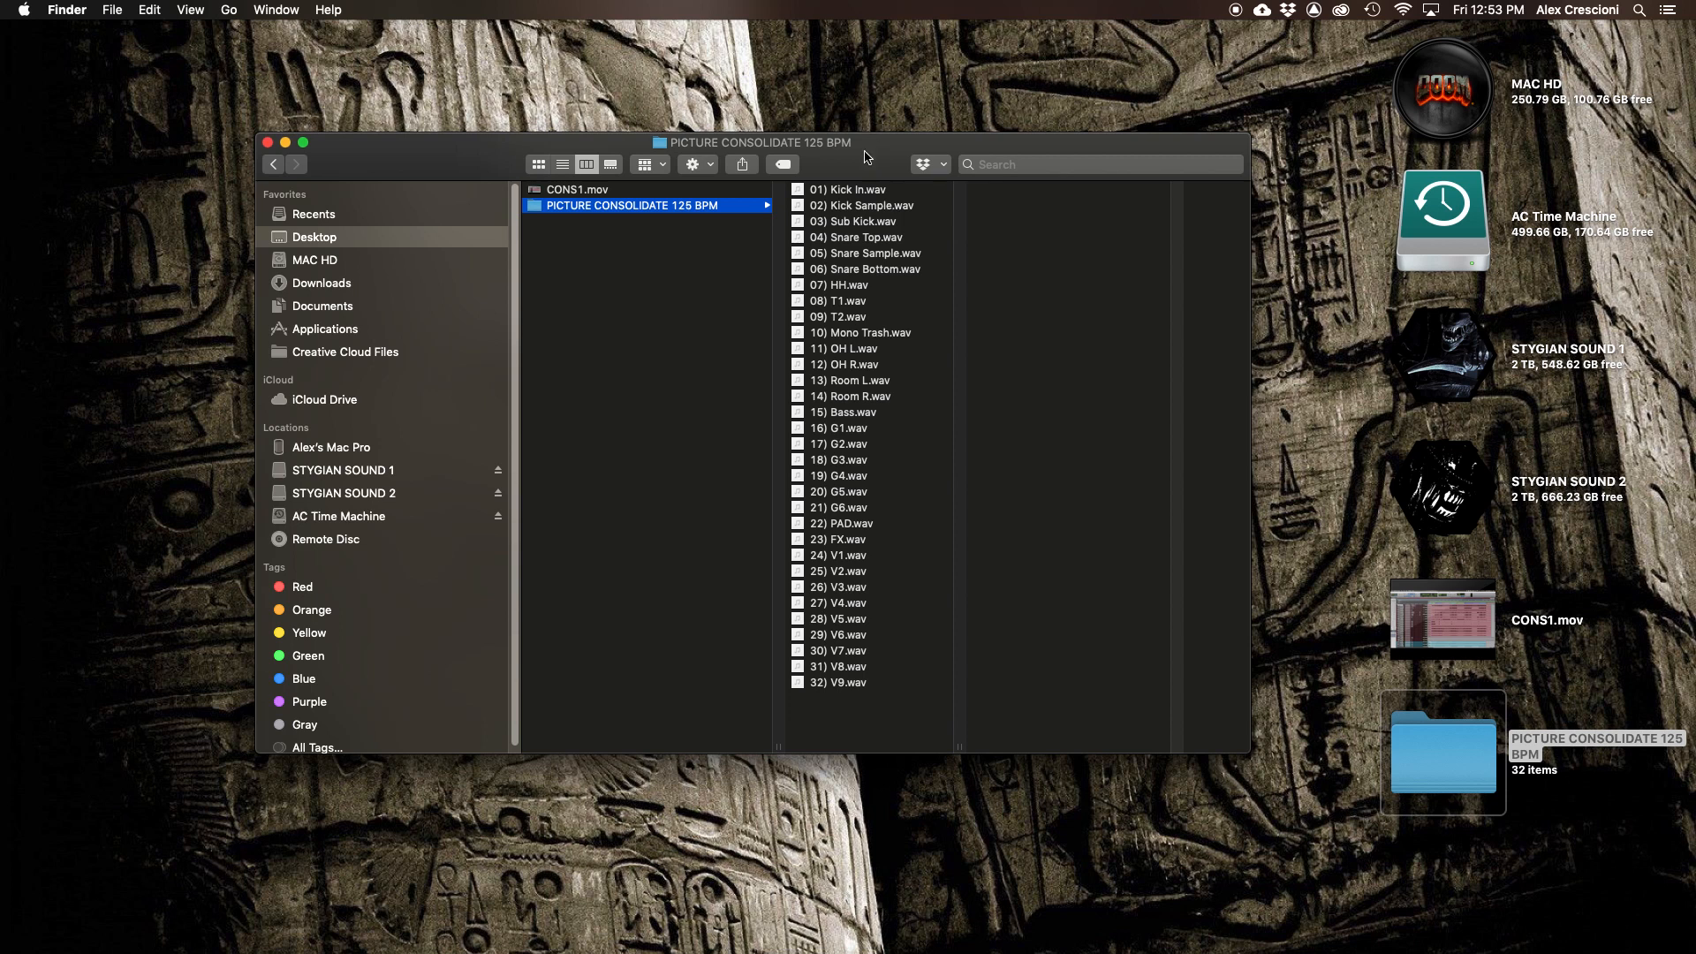
pyautogui.click(866, 189)
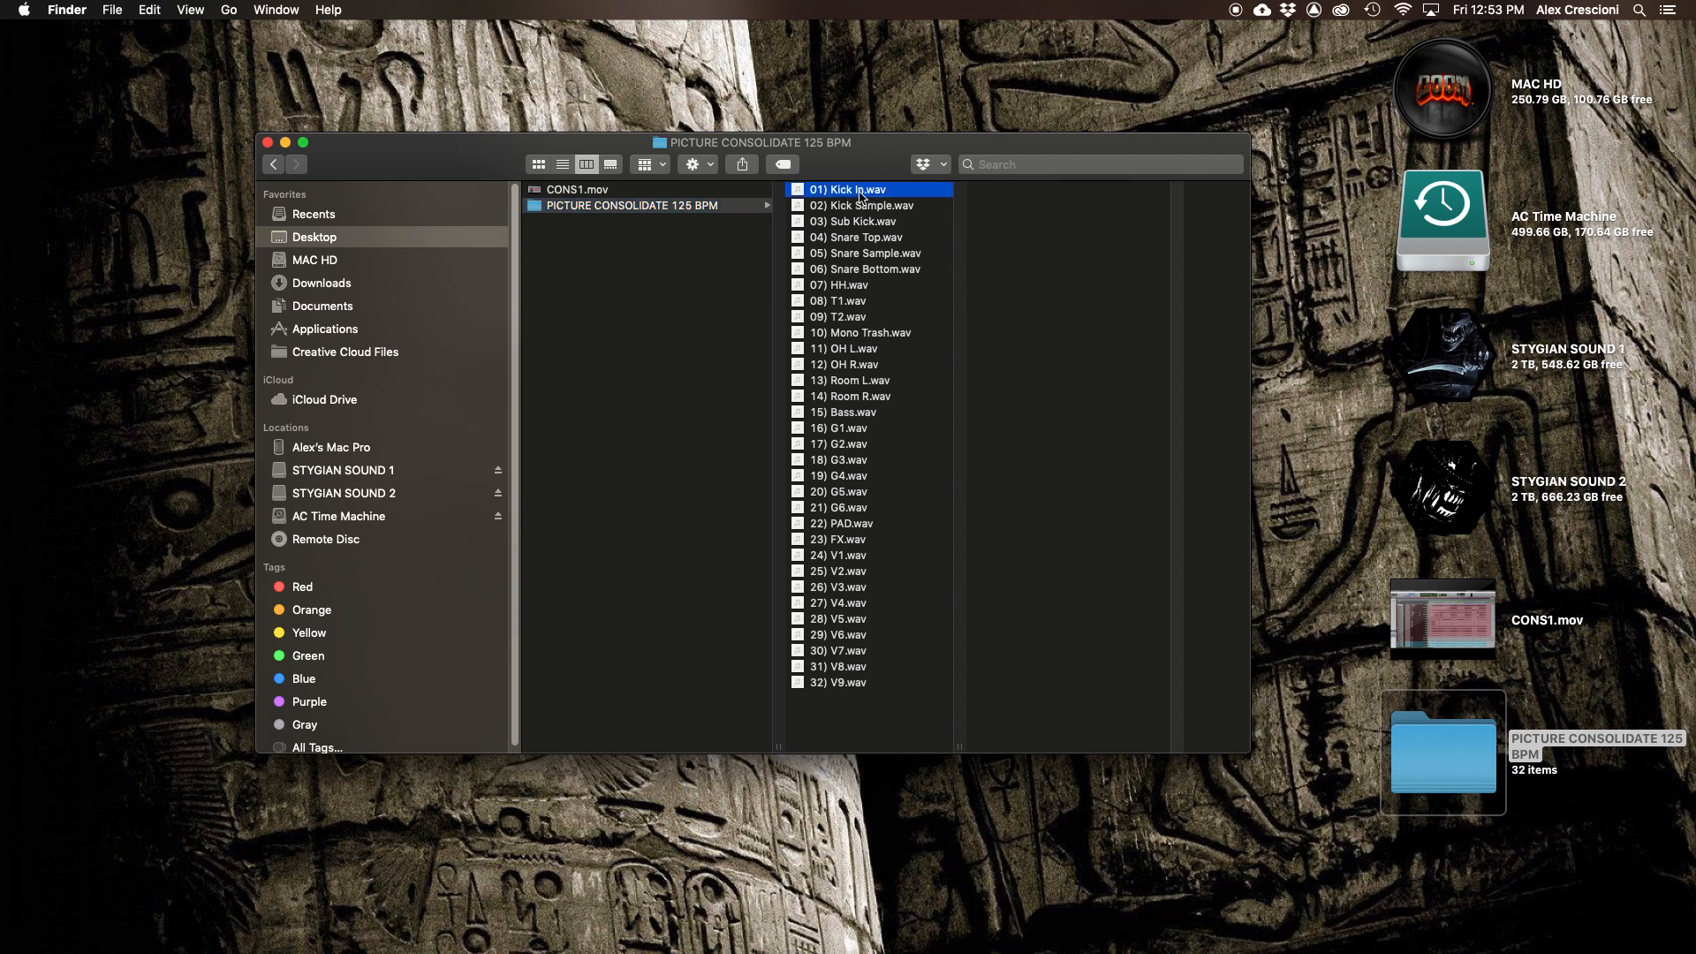
pyautogui.keyDown('shift'); pyautogui.click(849, 683); pyautogui.keyUp('shift')
pyautogui.rightClick(847, 687)
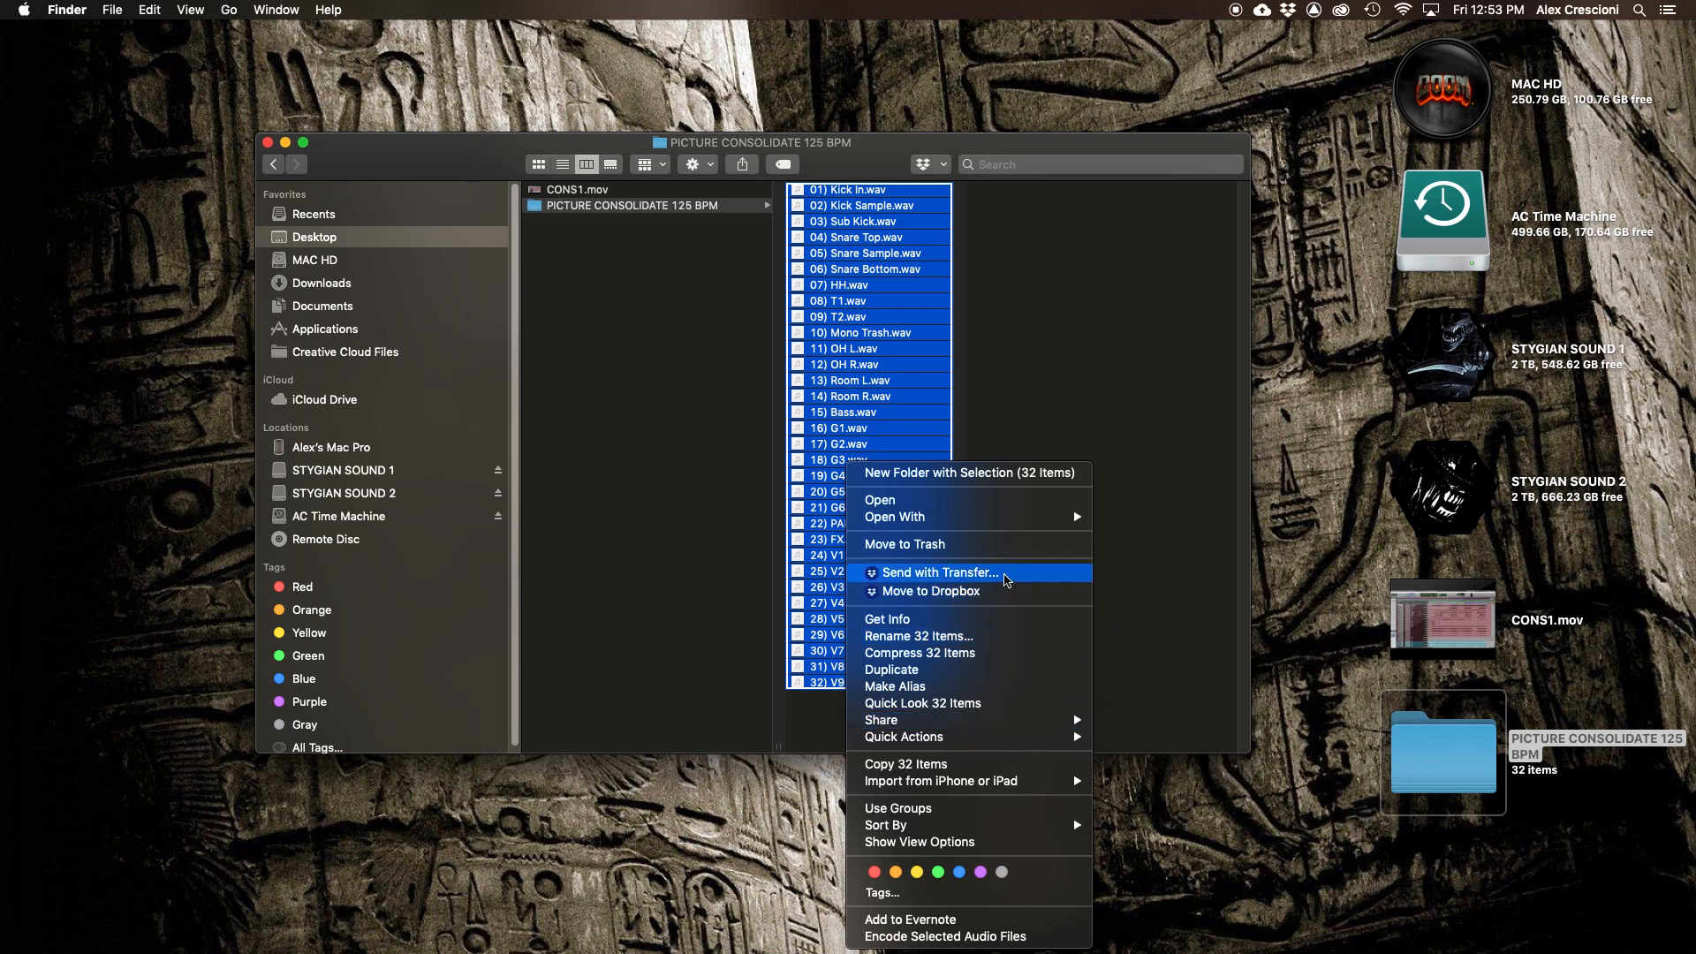
pyautogui.click(969, 440)
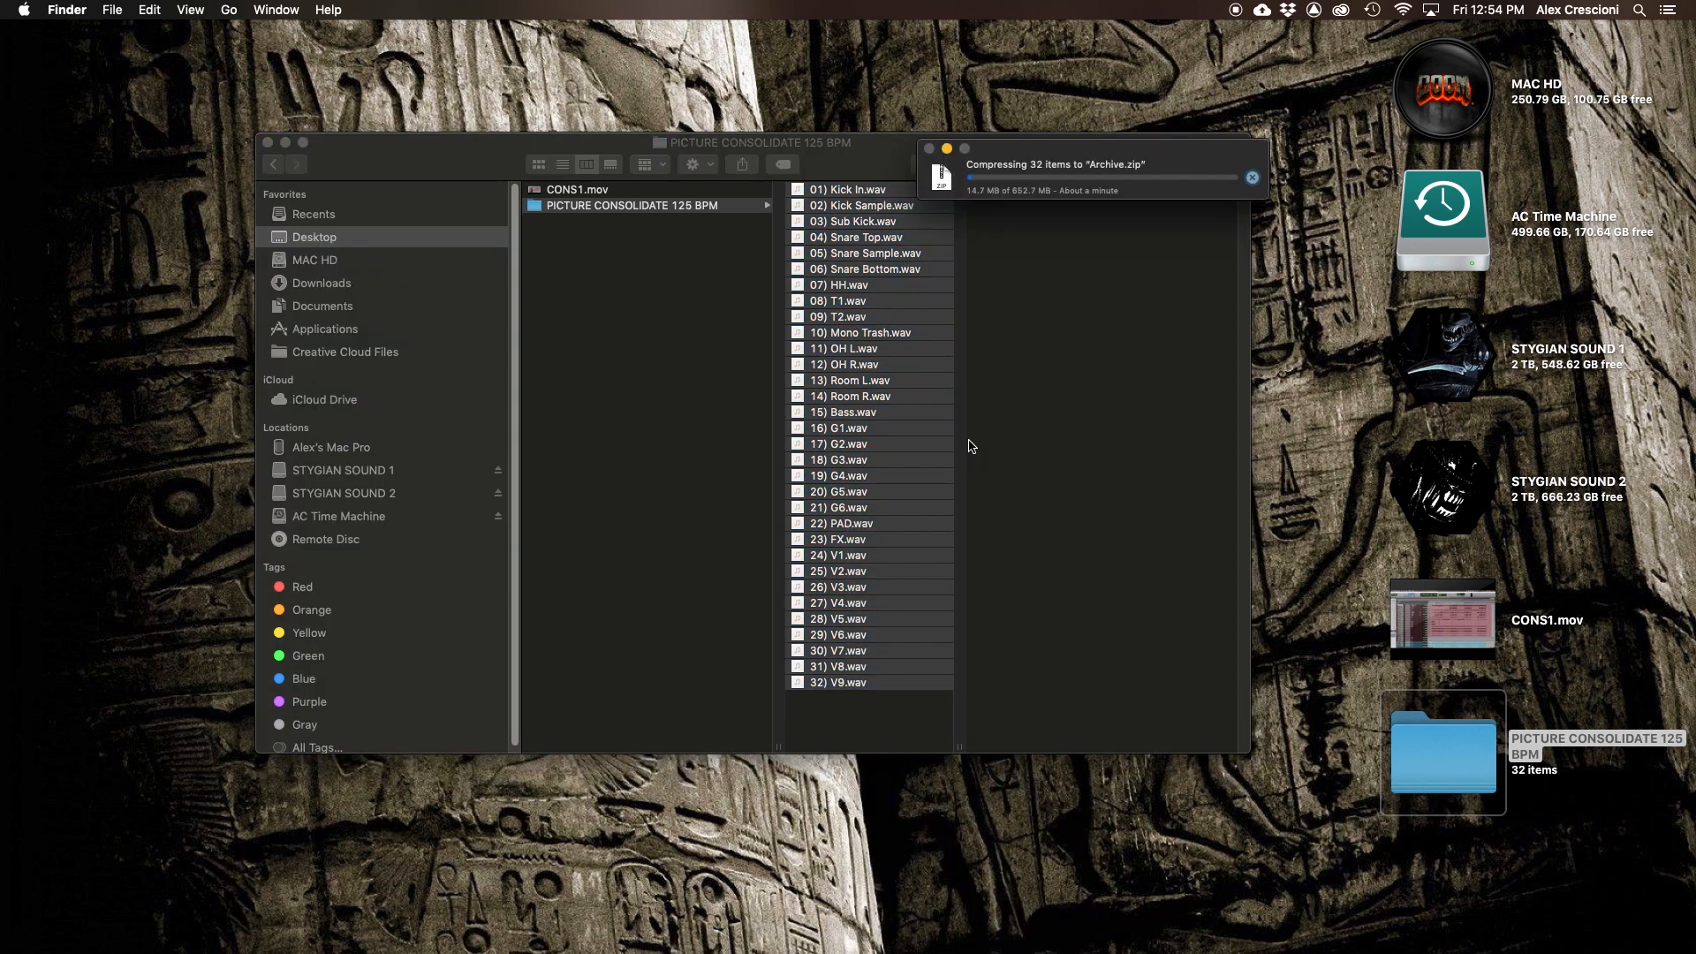
# - Rename the zip archive to Picture - Consolidate - 125
pyautogui.press('Up')
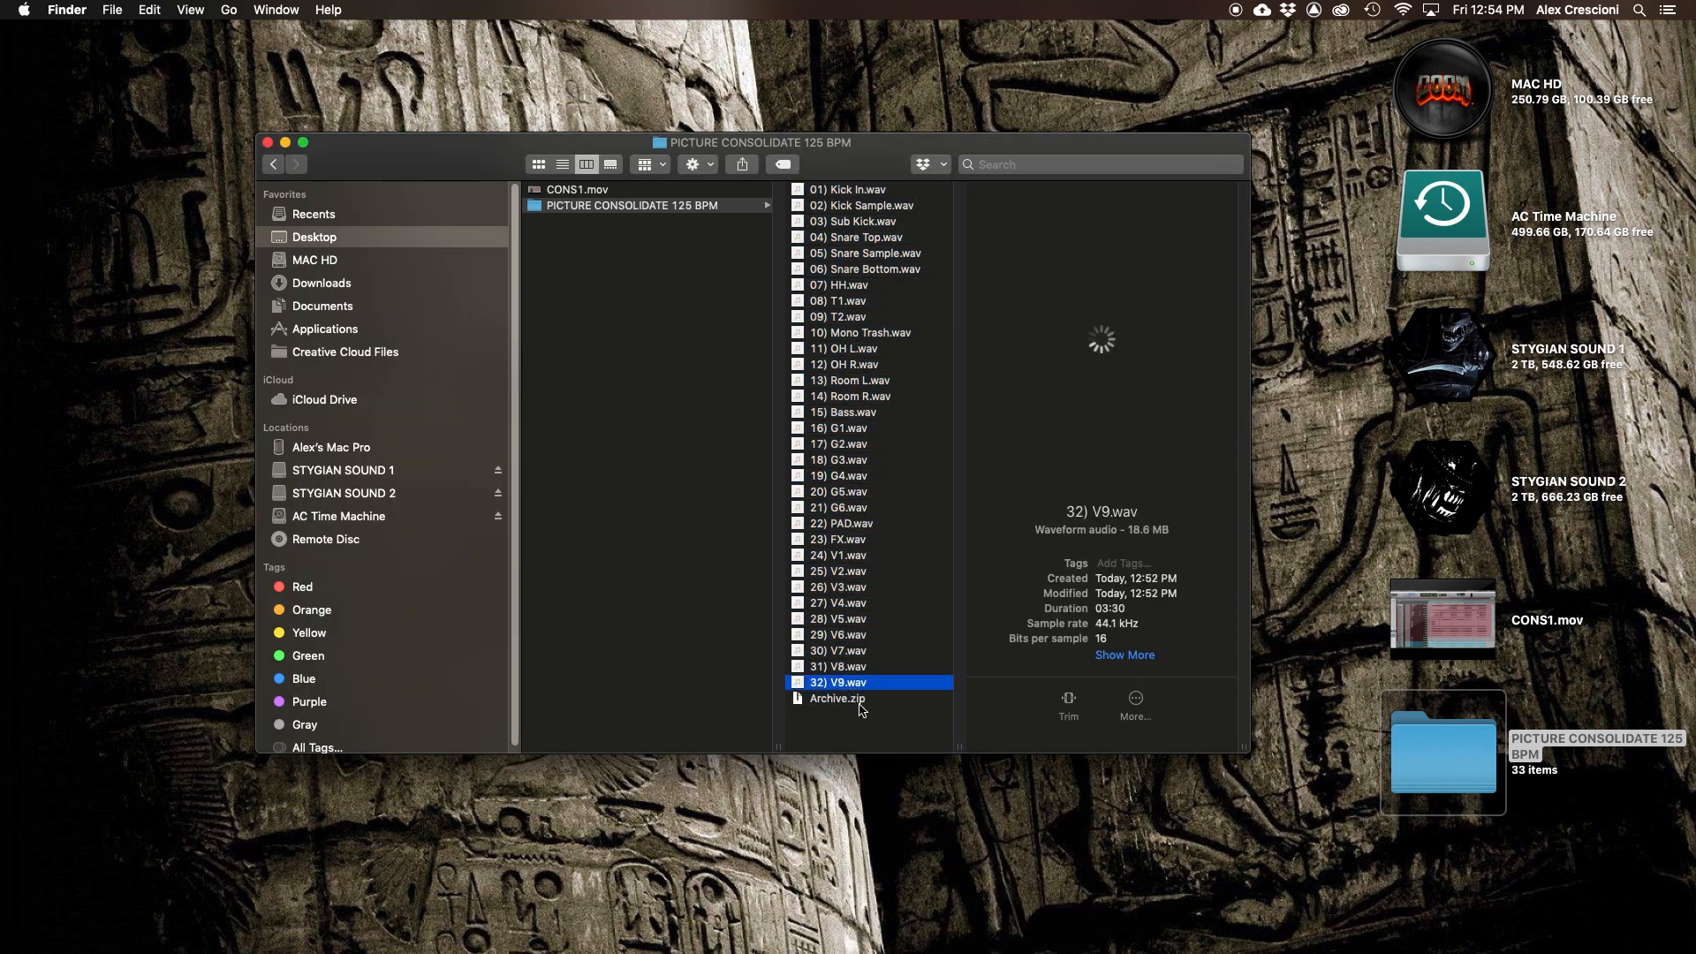
pyautogui.press('Down')
pyautogui.press('Return')
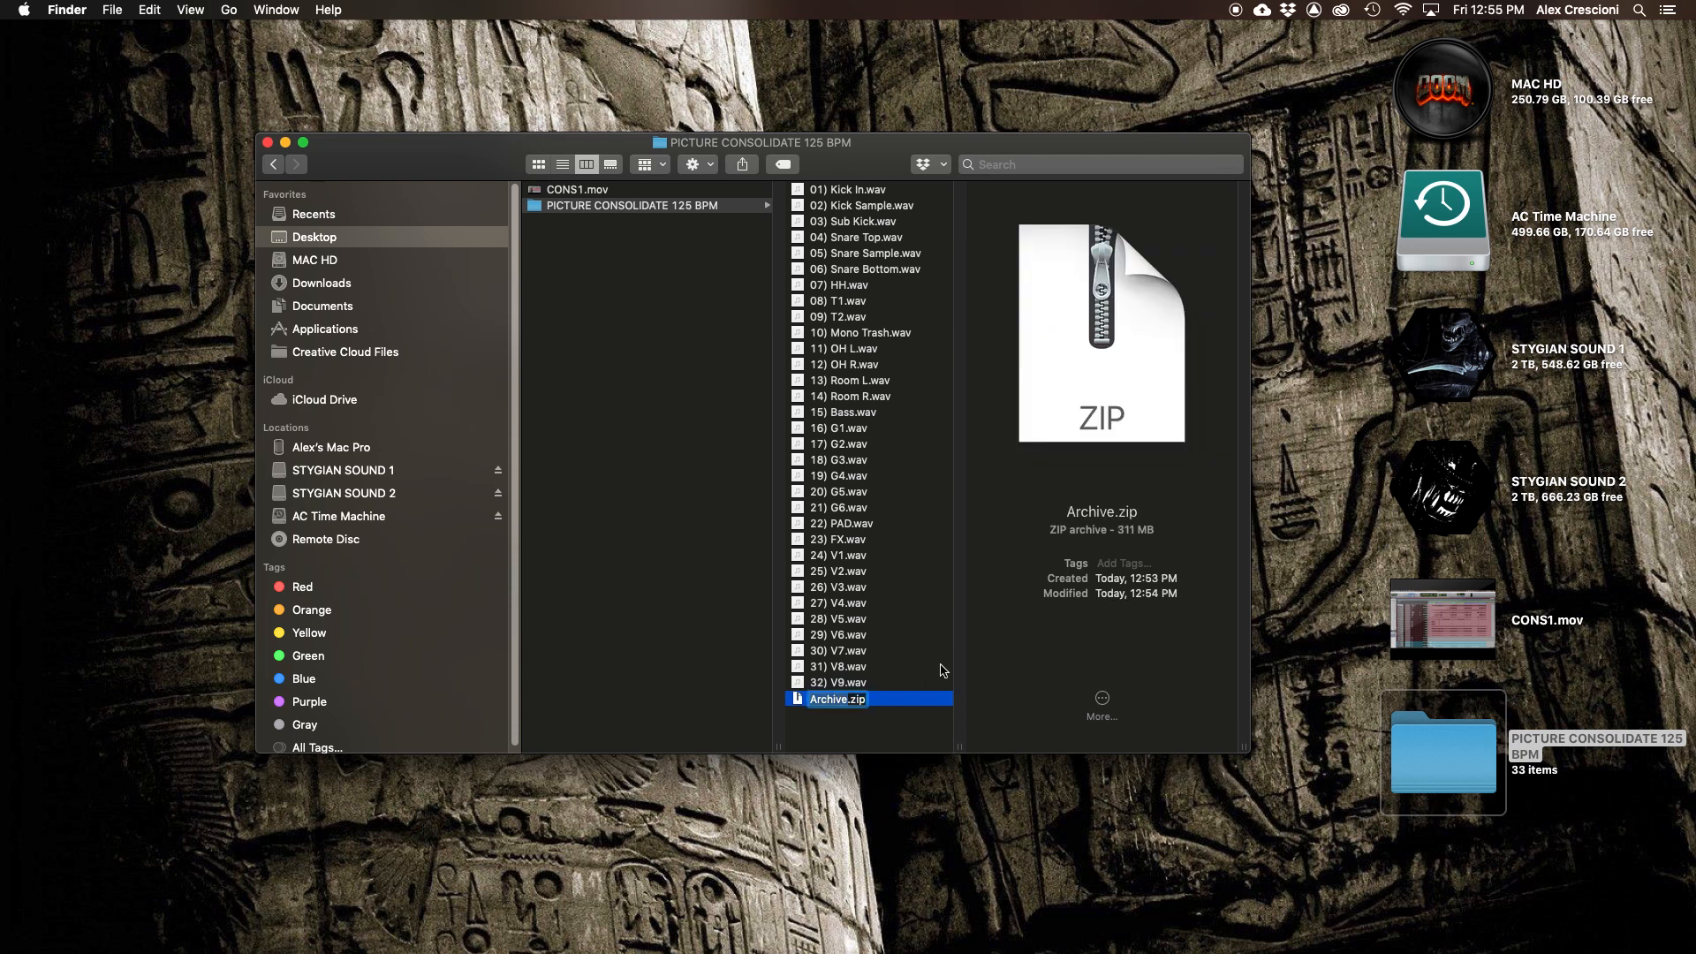
pyautogui.write('Picture - Consolidate - ')
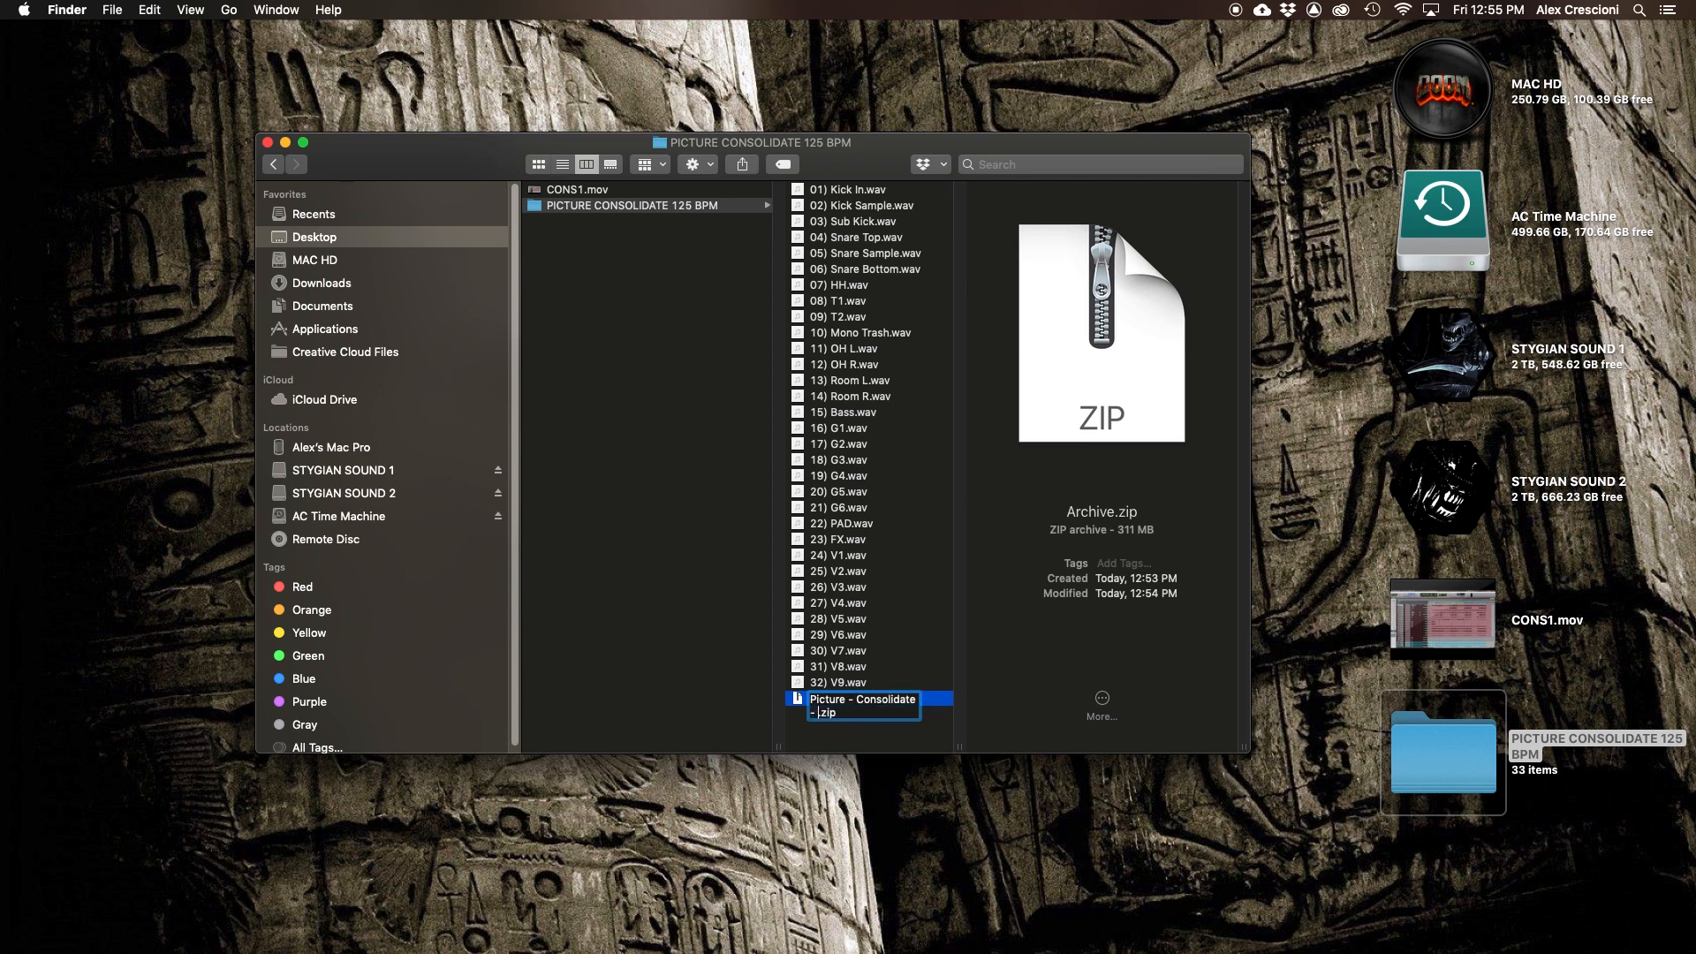
pyautogui.write('125')
pyautogui.press('Return')
pyautogui.moveTo(957, 747); pyautogui.dragTo(1065, 747)
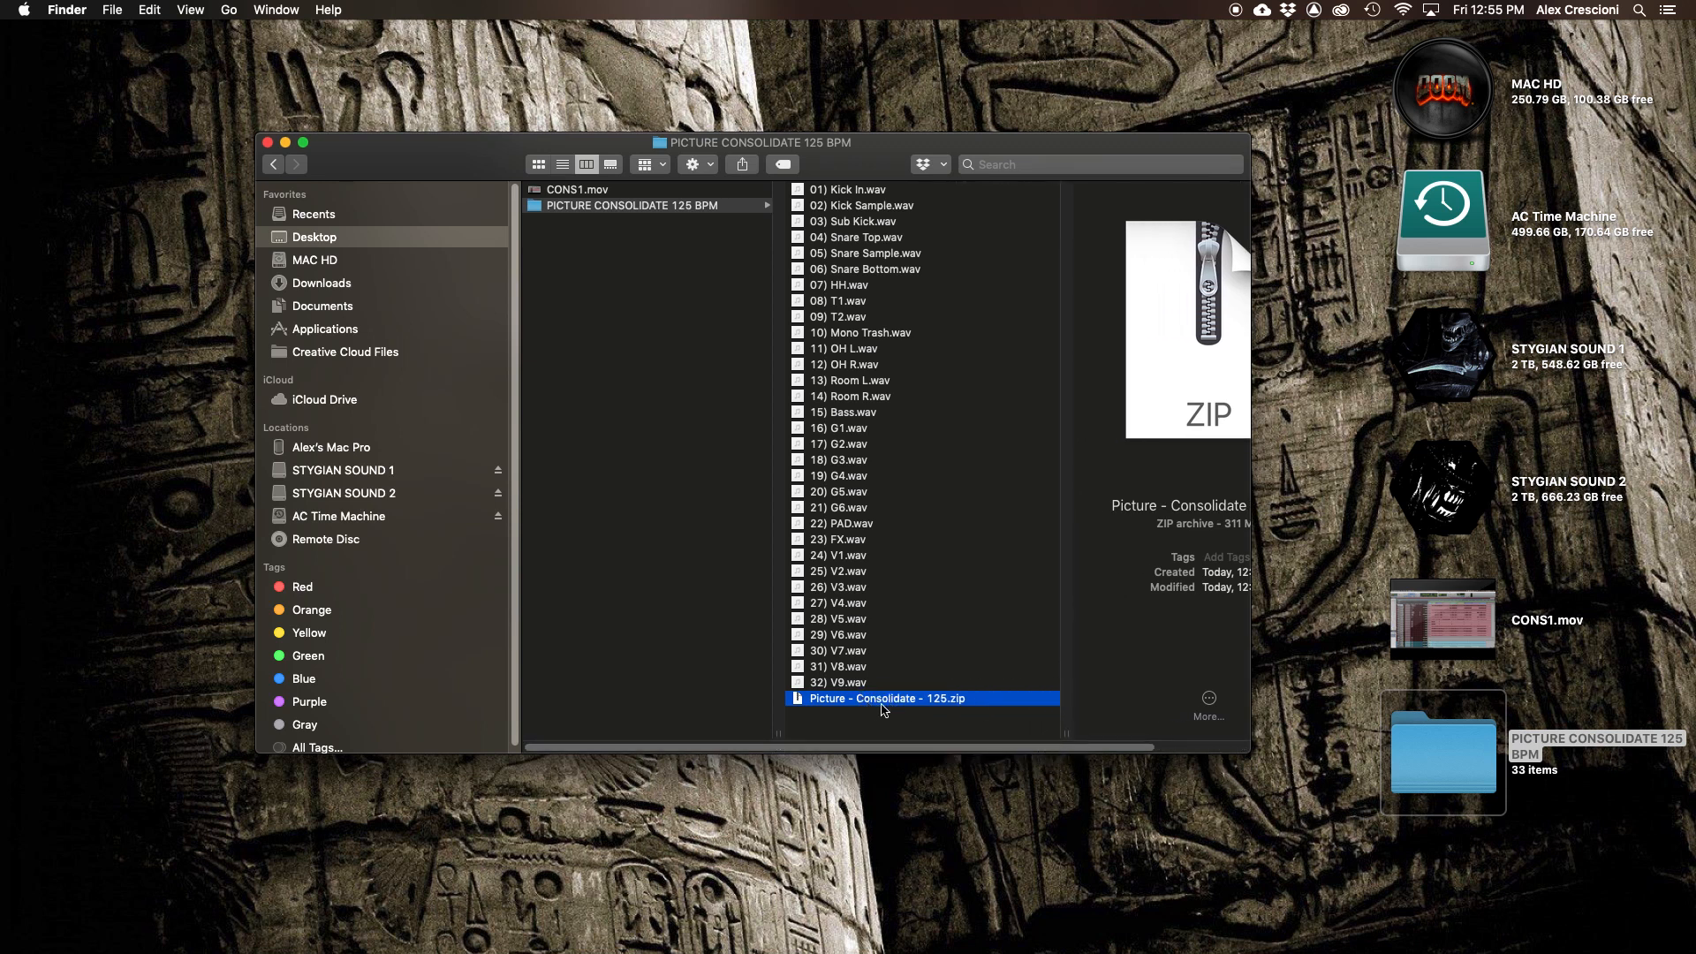